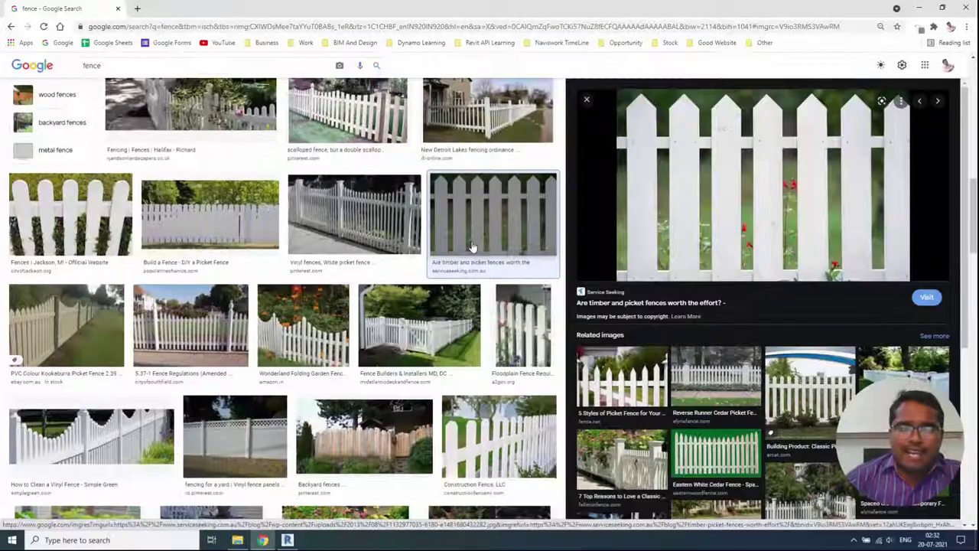
Step: Browse the Google Images picket fence references, then minimize Chrome to return to Revit
scroll(471, 247, "down", 5)
scroll(471, 247, "up", 3)
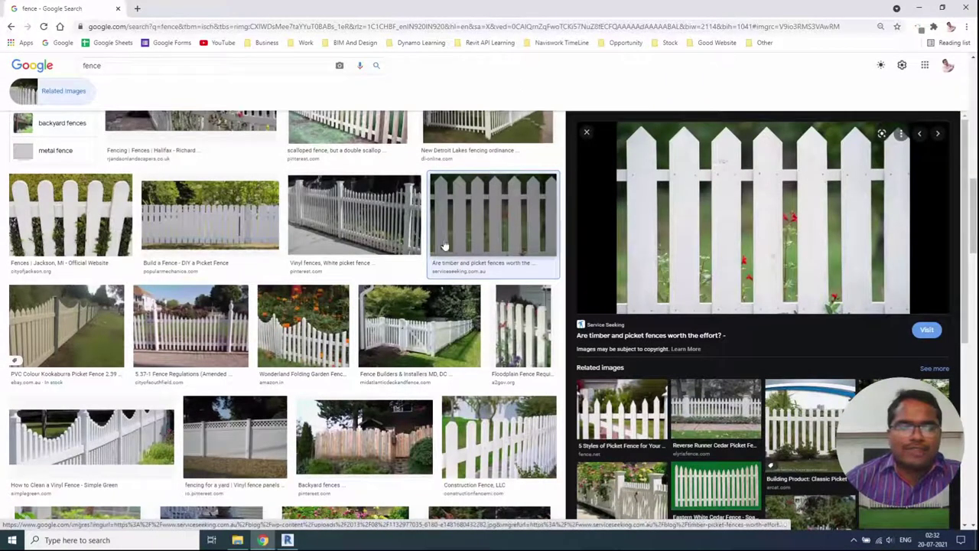
scroll(484, 308, "up", 2)
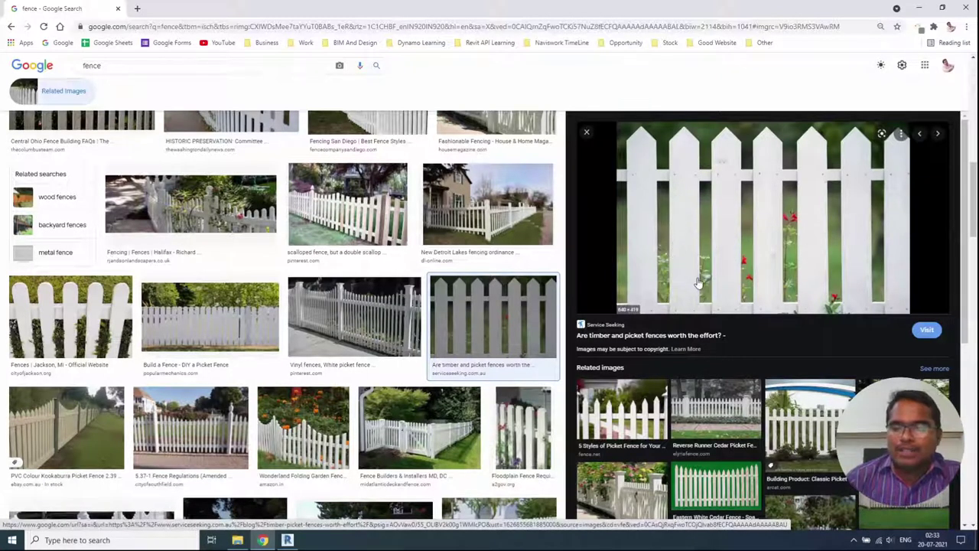
left_click(918, 9)
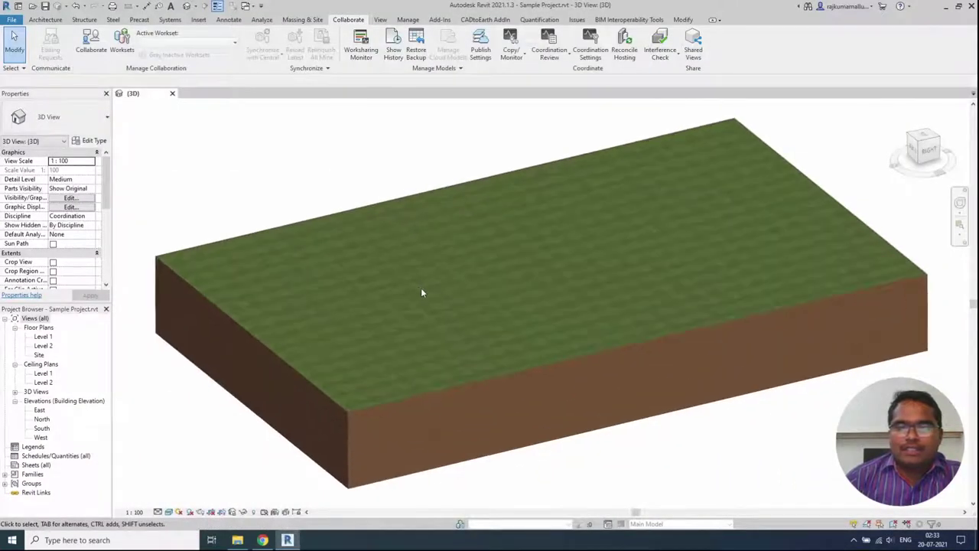
Step: Create a new family from the English Metric Generic Model.rft template
middle_click_drag(536, 273, 504, 297, "shift")
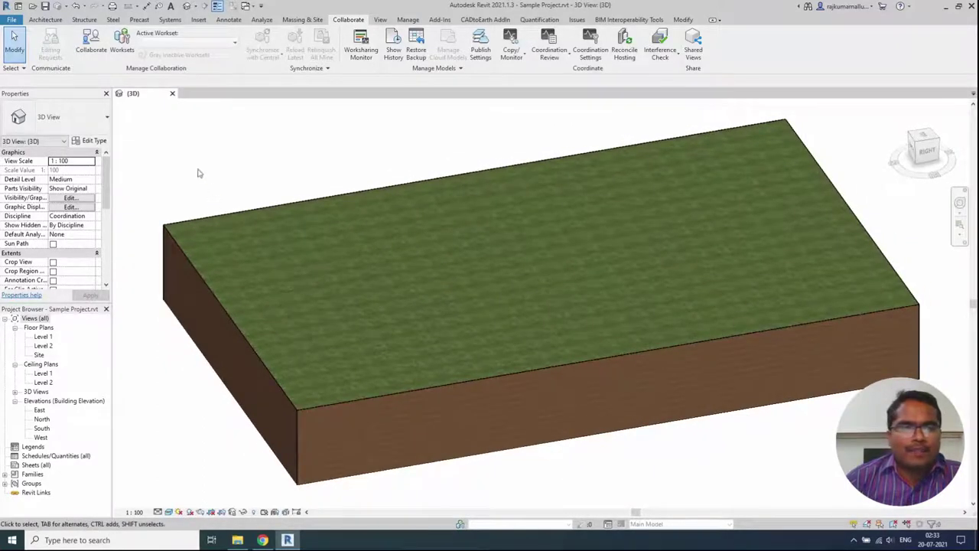
left_click(11, 22)
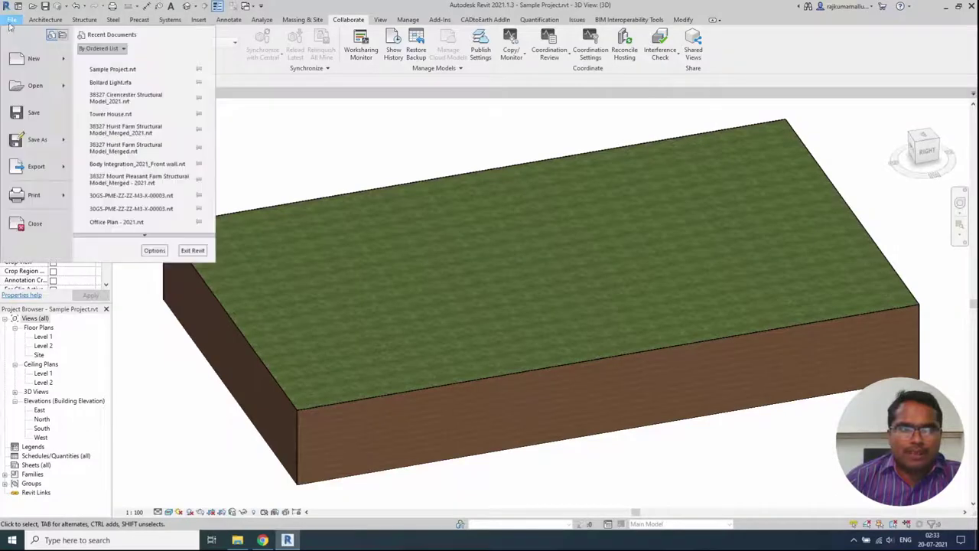
mouse_move(34, 60)
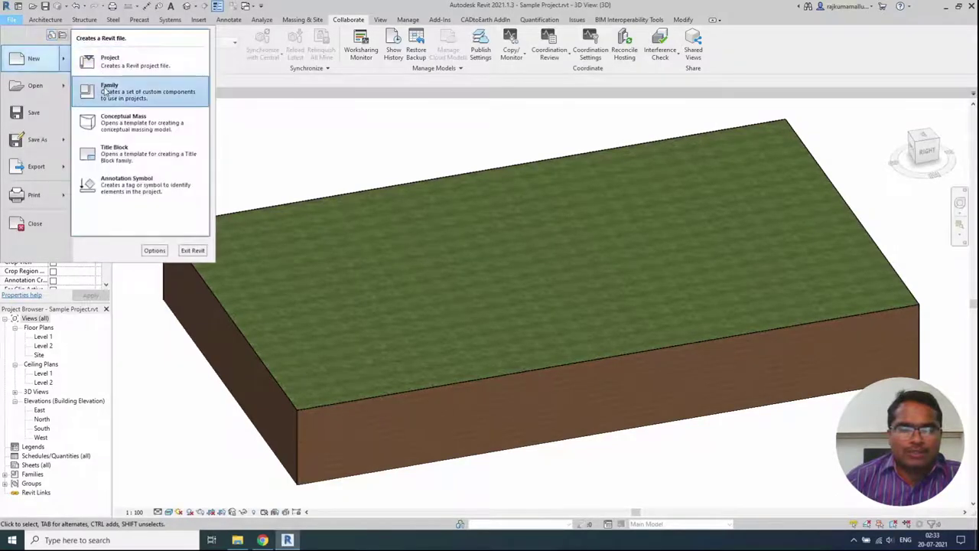
left_click(108, 92)
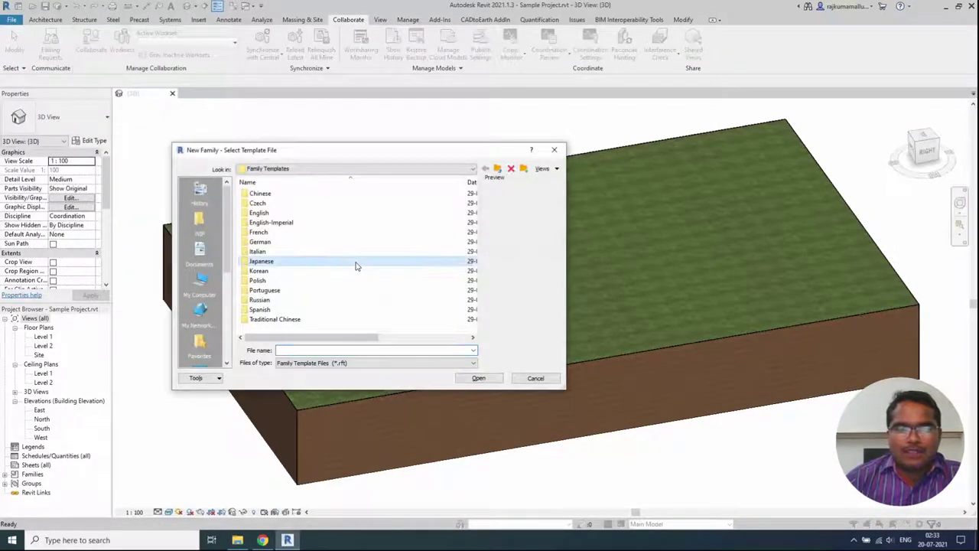
double_click(283, 214)
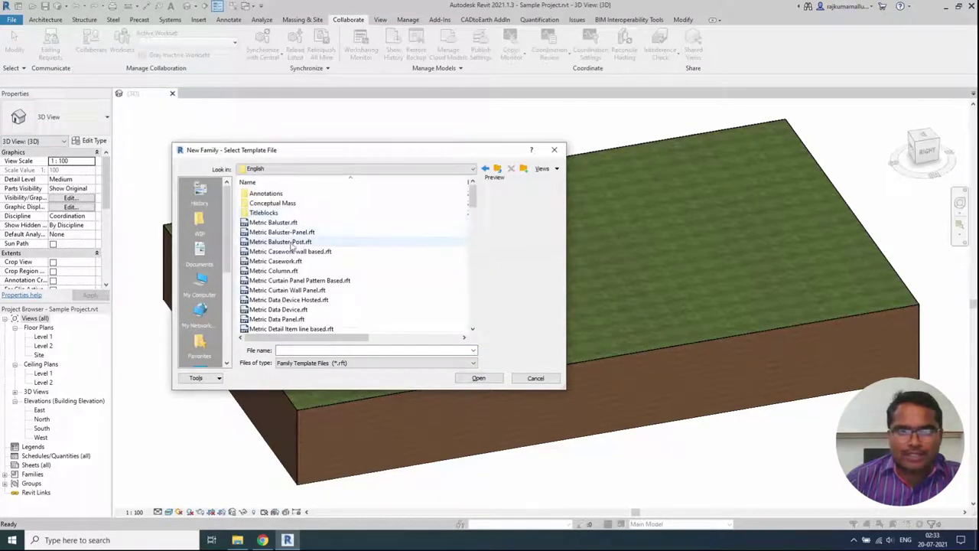
left_click(279, 222)
scroll(294, 247, "down", 4)
scroll(294, 247, "down", 6)
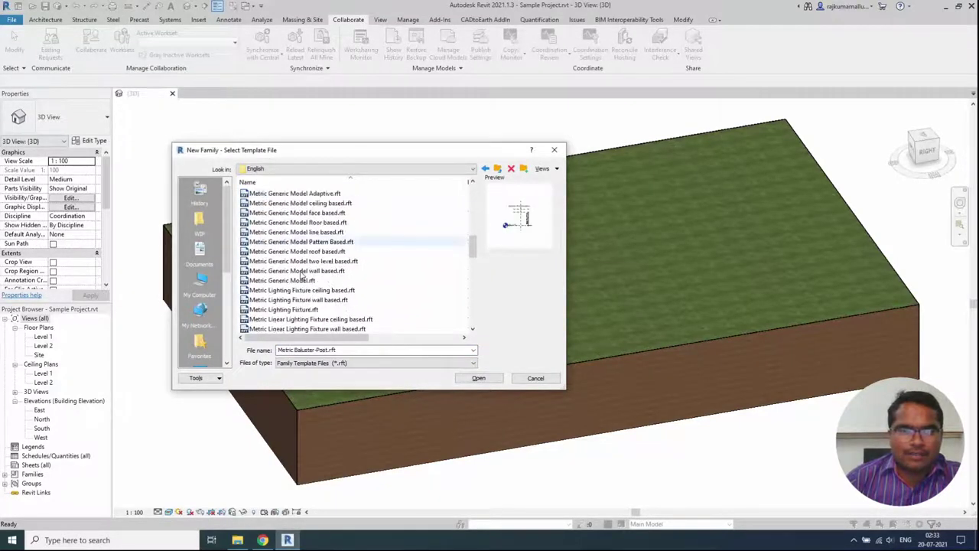
left_click(309, 280)
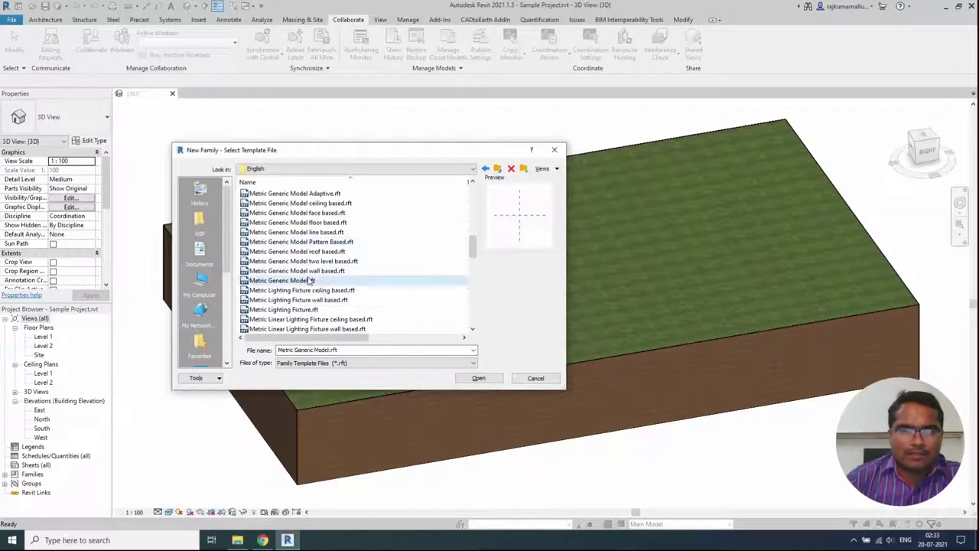
left_click(477, 376)
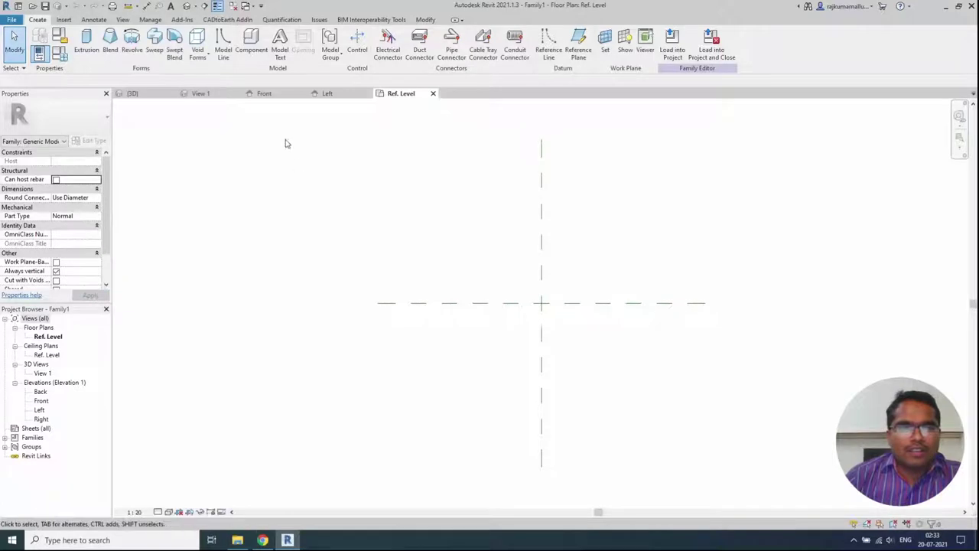
Step: Close the inactive family views and open the Front elevation
left_click(234, 6)
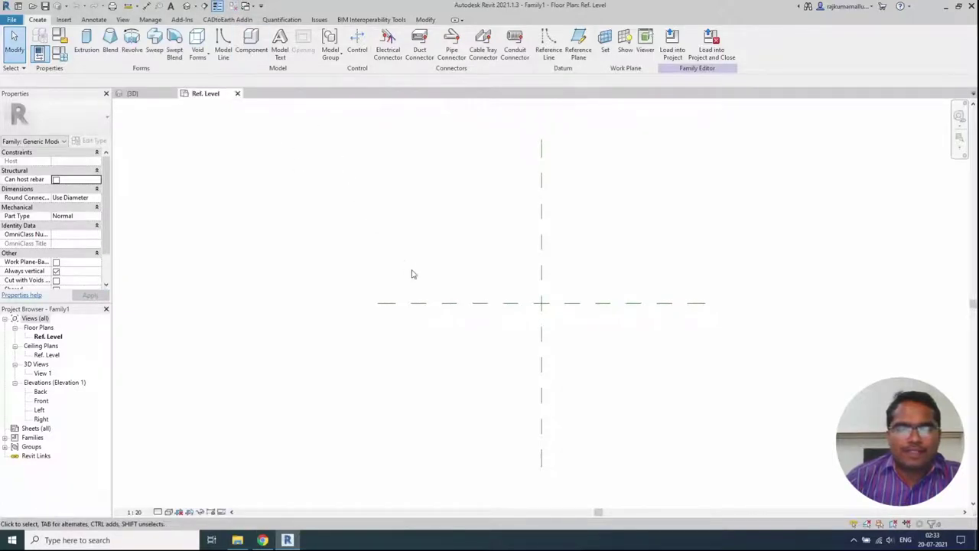
scroll(533, 320, "up", 4)
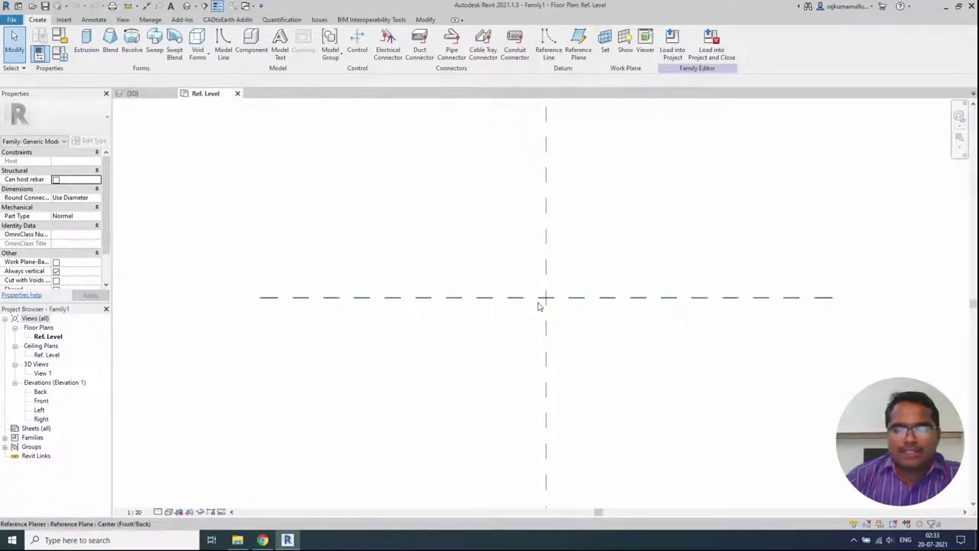
double_click(41, 401)
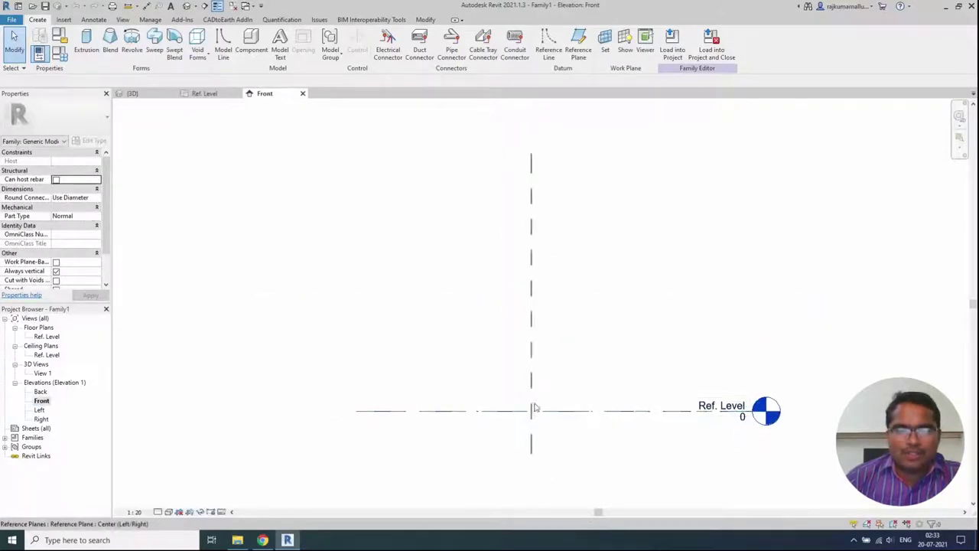
Step: Sketch a 120 by 1180 extrusion rectangle from the reference planes' intersection
left_click(87, 42)
left_click(387, 35)
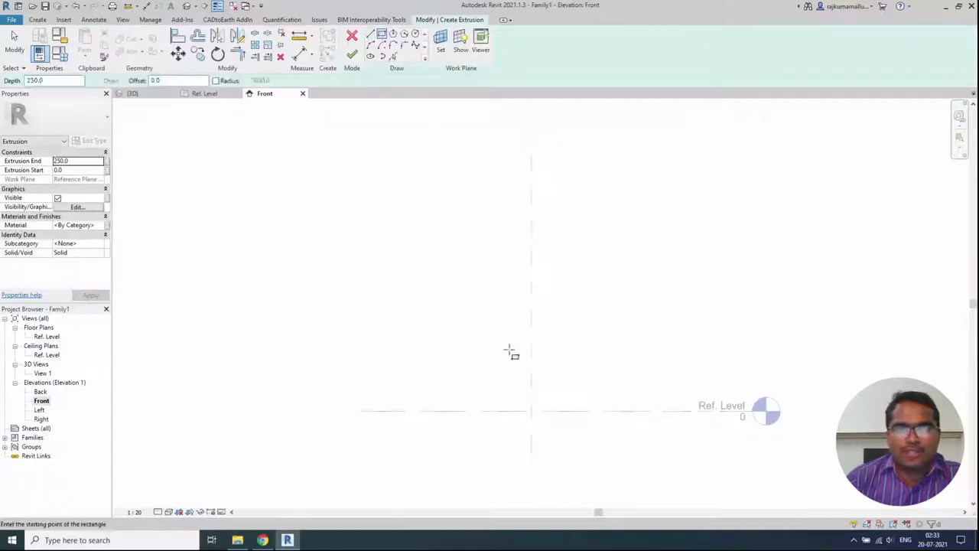
left_click(532, 411)
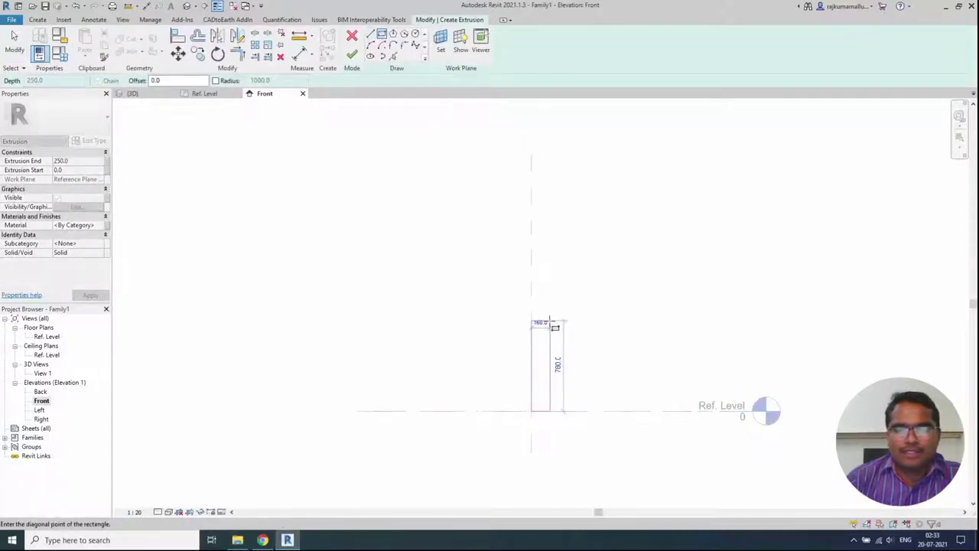
scroll(539, 314, "up", 2)
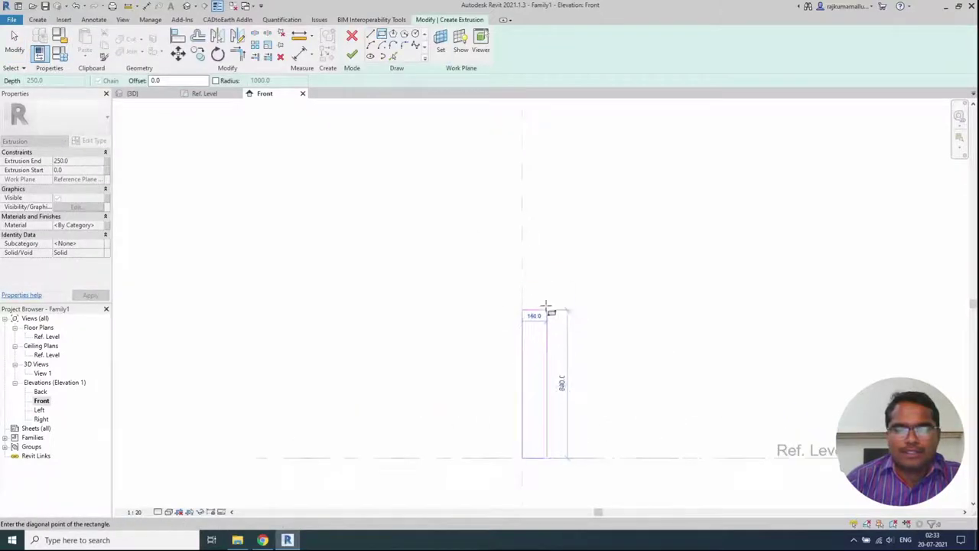
left_click(543, 250)
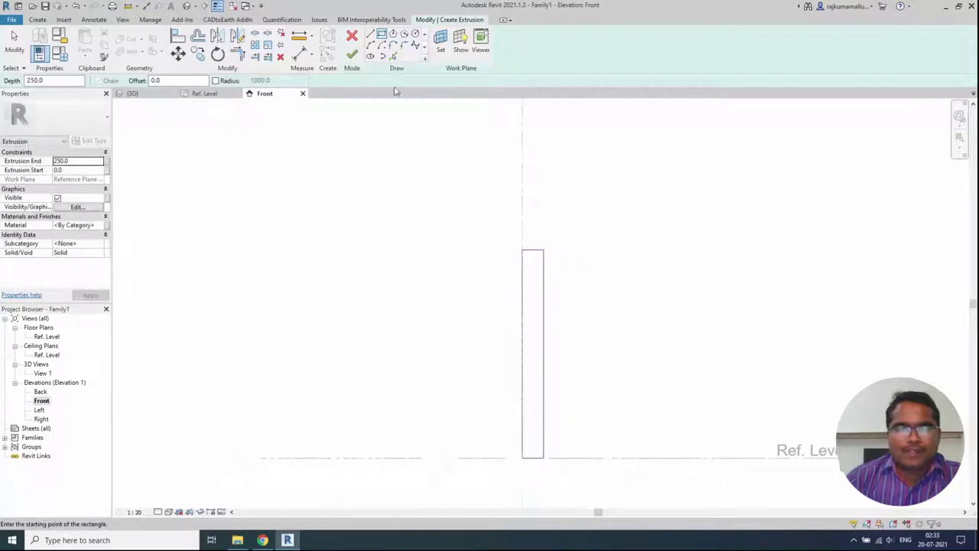
Step: Add a 1180 aligned dimension from the rectangle's top edge to Ref. Level
left_click(40, 21)
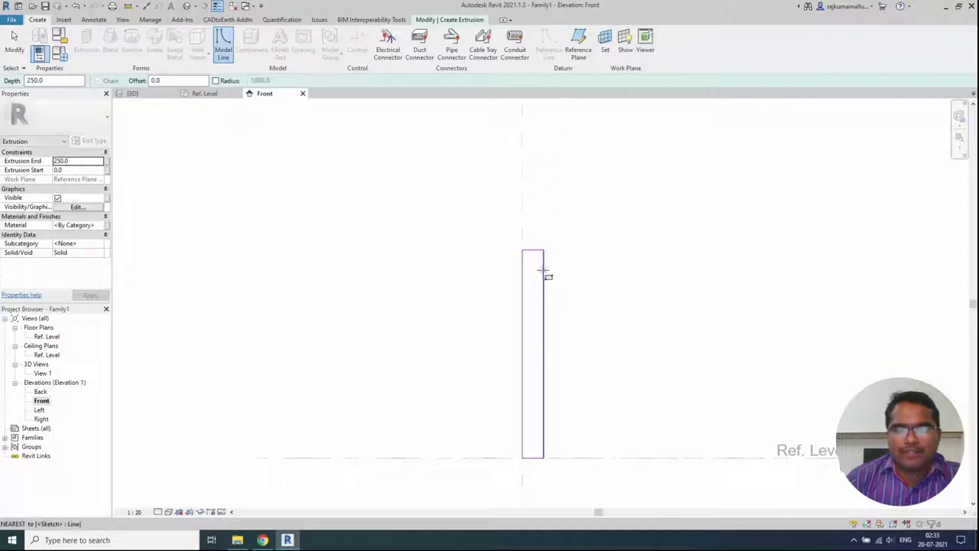
middle_click_drag(550, 291, 527, 252)
scroll(524, 268, "up", 1)
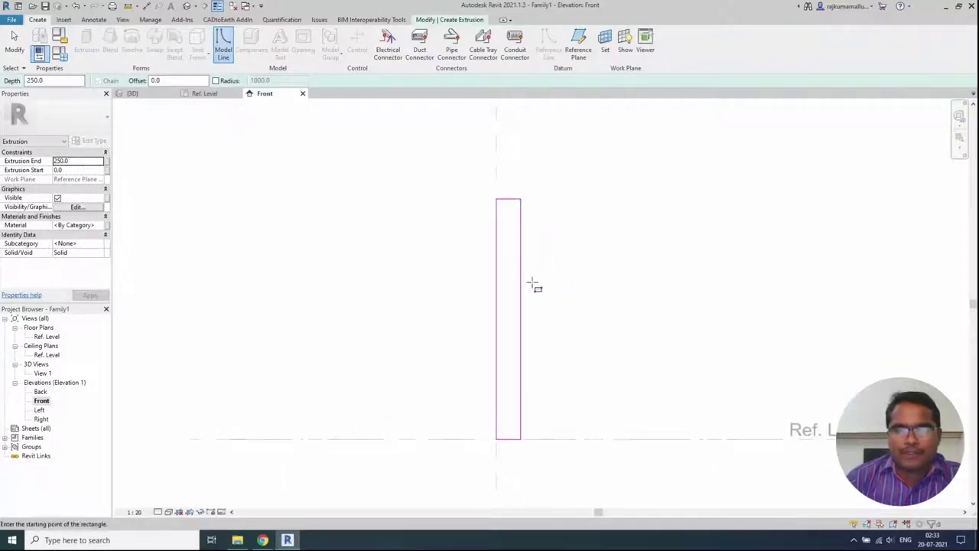
key("d")
key("i")
left_click(509, 200)
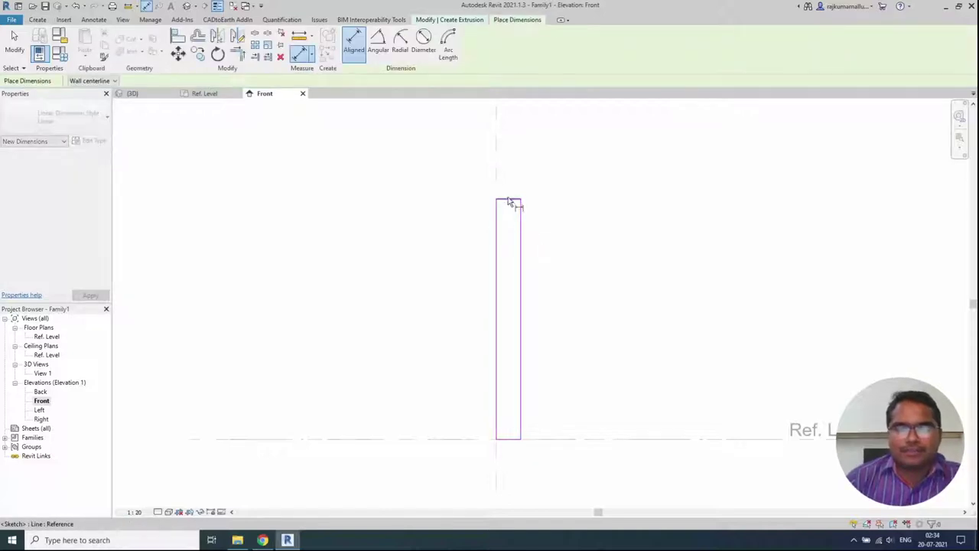
left_click(563, 438)
left_click(603, 325)
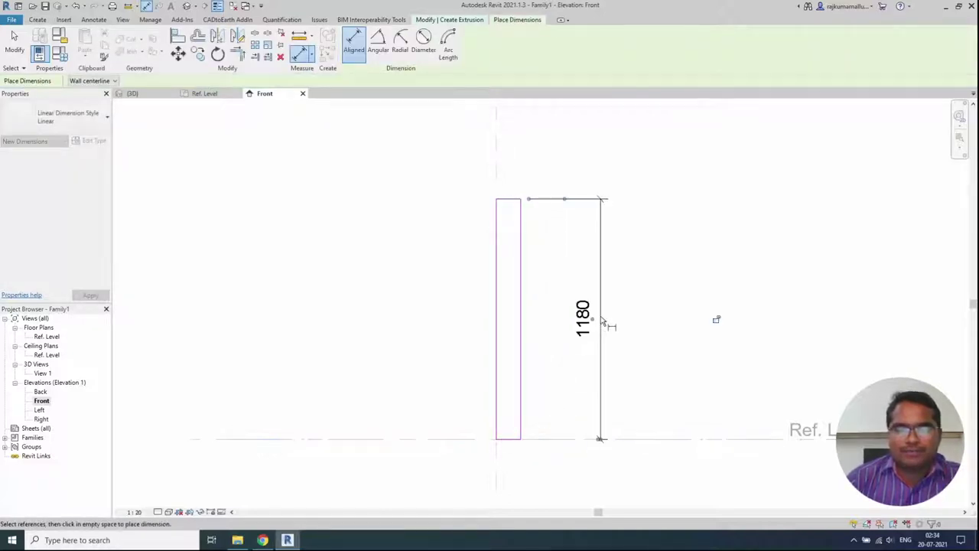
key("Escape")
key("Escape")
Step: Add a 120 aligned dimension across the rectangle's left and right edges
key("i")
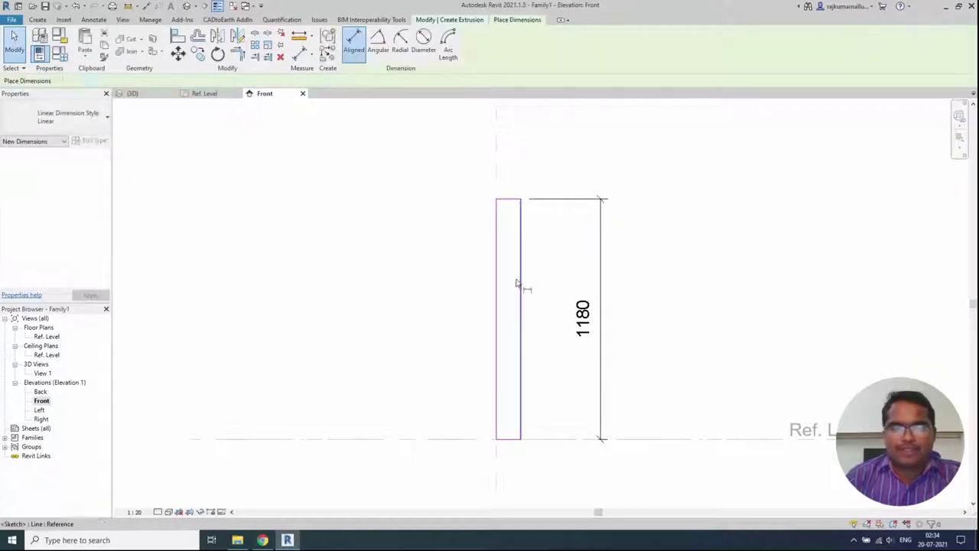
left_click(499, 262)
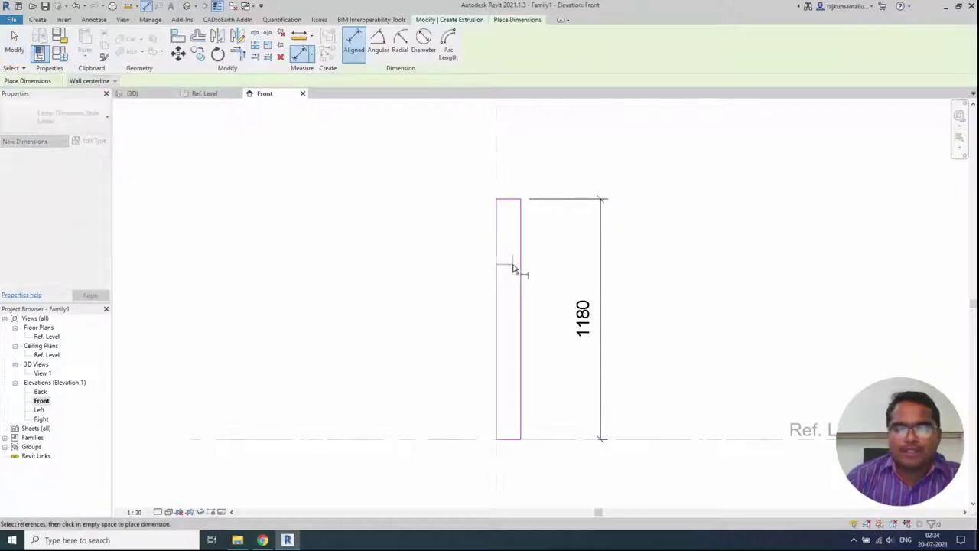
left_click(521, 257)
left_click(559, 461)
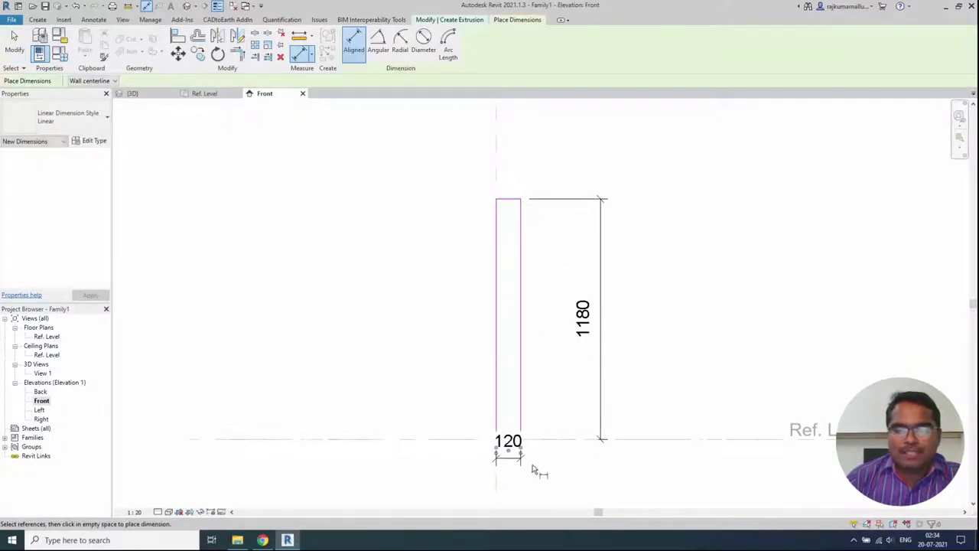
key("Escape")
Step: Move the 120 width dimension line lower below the rectangle
middle_click_drag(531, 465, 527, 371)
left_click(526, 371)
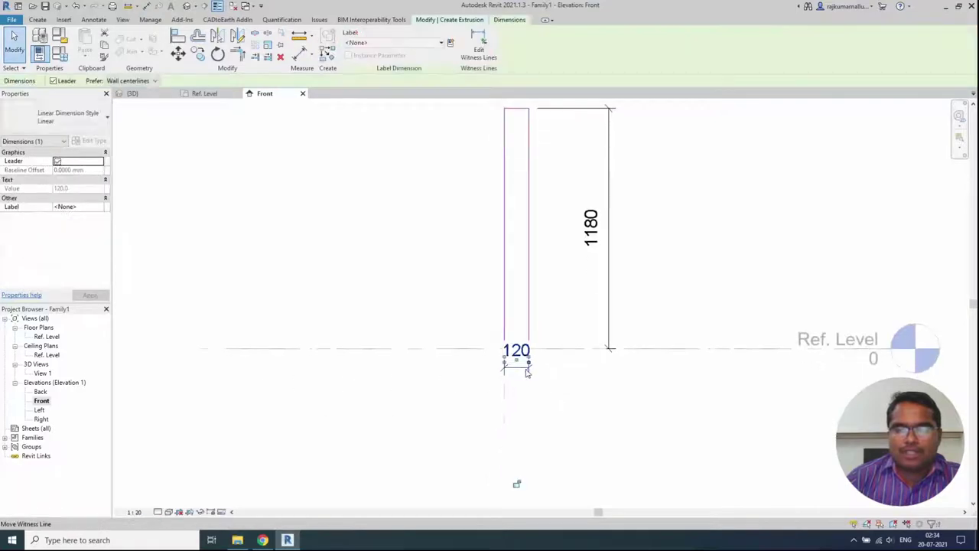
scroll(526, 371, "up", 1)
left_click_drag(516, 368, 526, 404)
middle_click_drag(559, 376, 541, 430)
scroll(541, 431, "down", 2)
middle_click_drag(553, 360, 558, 367)
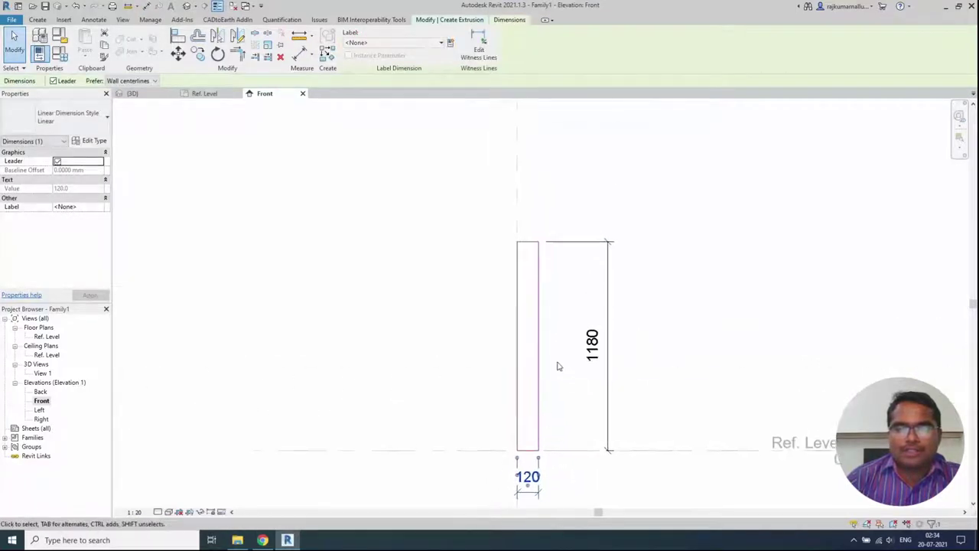
key("Escape")
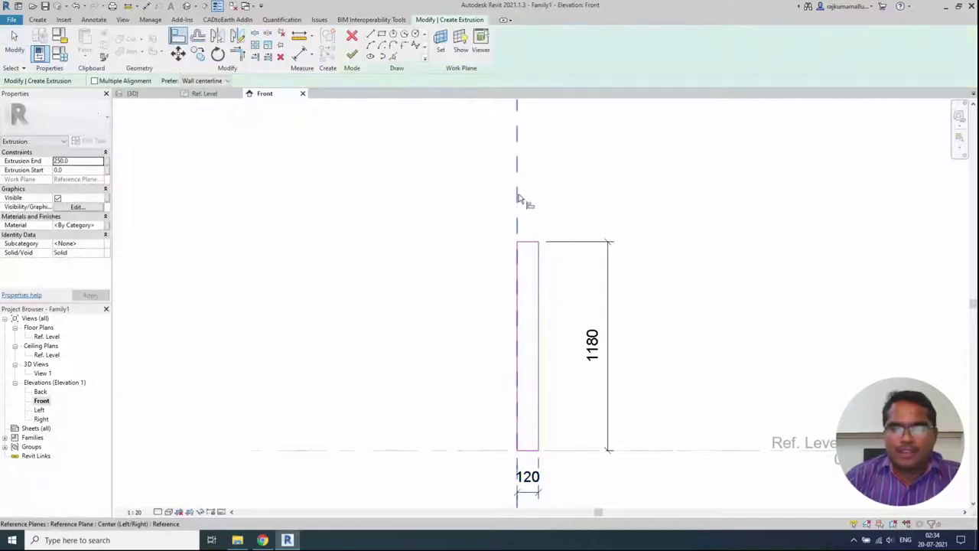
Step: Widen the sketch and add an EQ dimension centring it on the vertical reference plane
key("Escape")
left_click(519, 281)
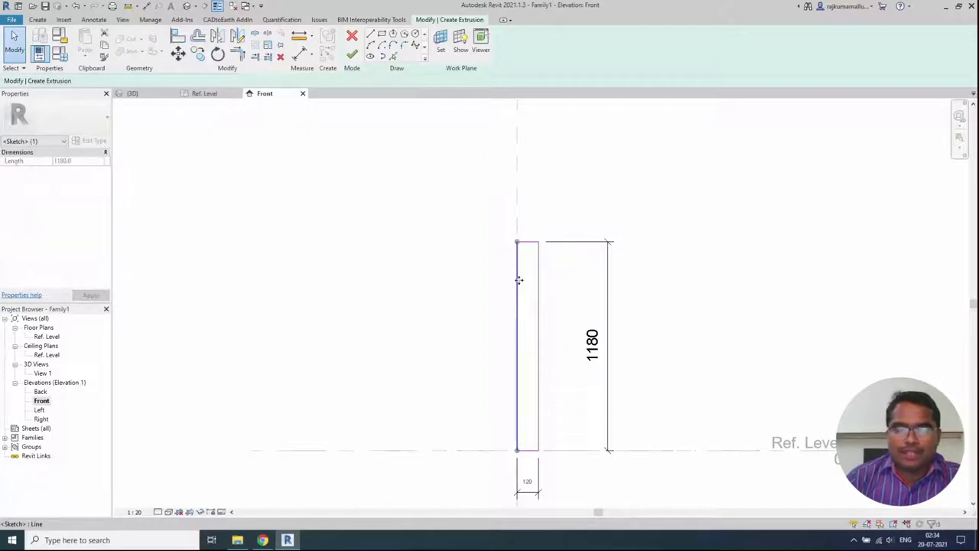
left_click_drag(508, 280, 499, 284)
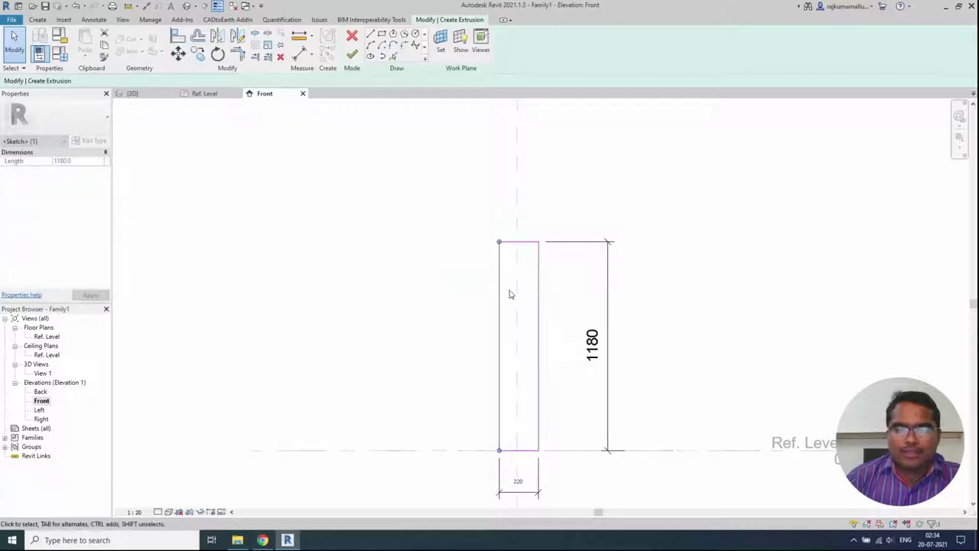
key("i")
left_click(516, 283)
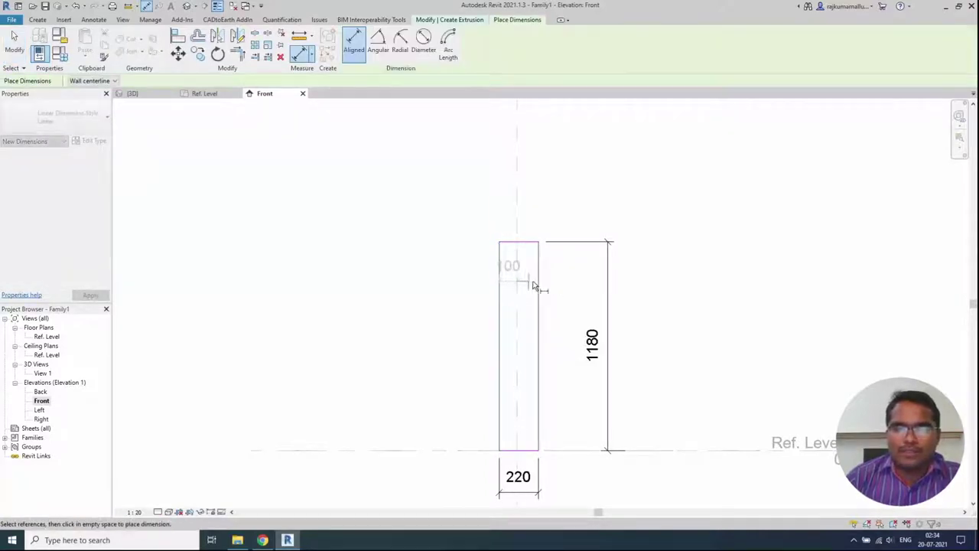
left_click(538, 285)
left_click(557, 211)
left_click(517, 162)
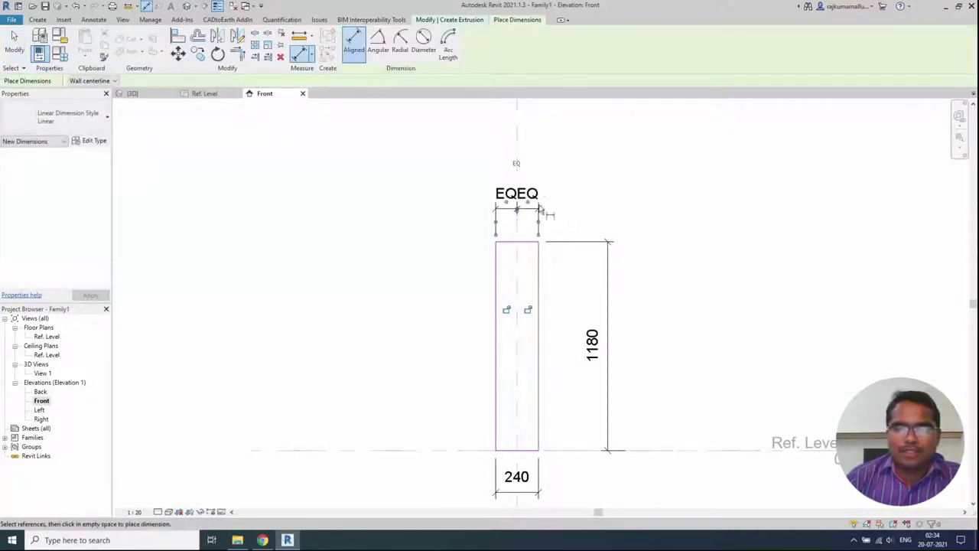
key("Escape")
key("Escape")
Step: Narrow the picket rectangle symmetrically back to about 120 wide
left_click(496, 284)
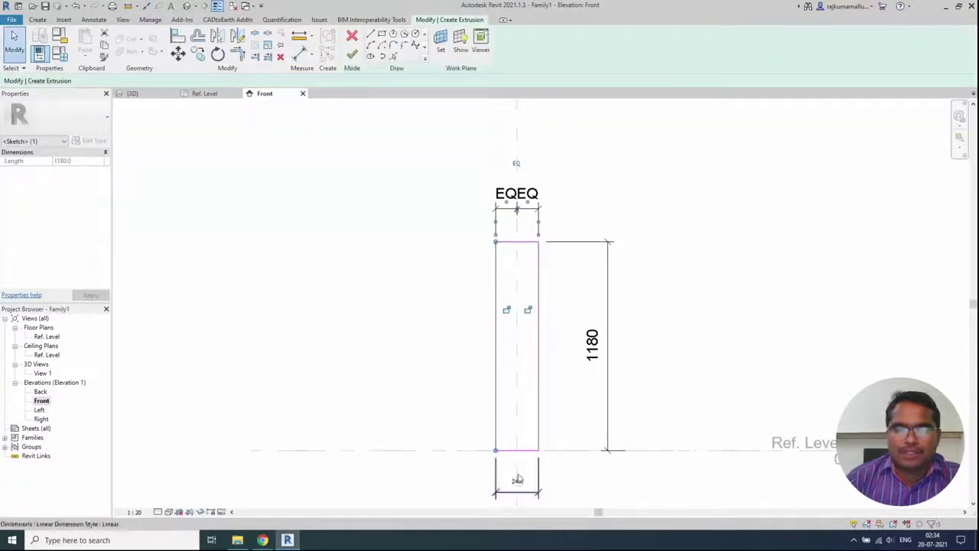
mouse_move(509, 430)
left_mouse_down()
mouse_move(521, 424)
mouse_move(517, 457)
left_mouse_up()
scroll(520, 465, "up", 2)
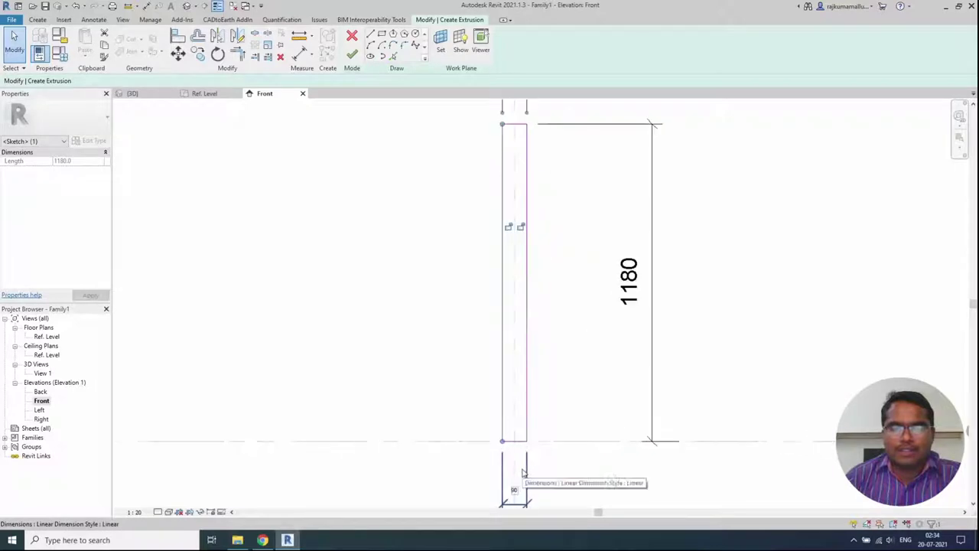
middle_click_drag(534, 469, 551, 428)
scroll(551, 428, "down", 1)
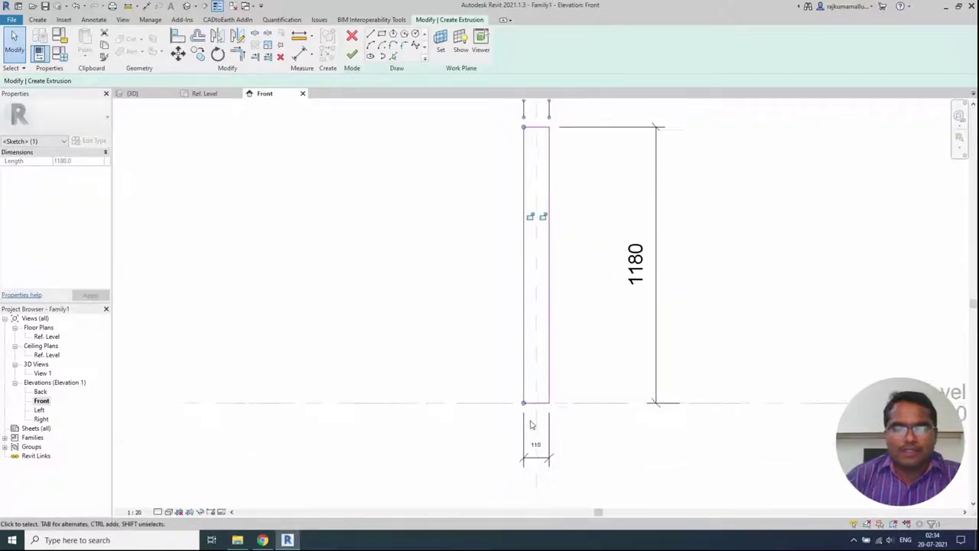
Step: Dimension the centre-to-edge half width and set it to 50, making the picket 100 wide
key("d")
key("i")
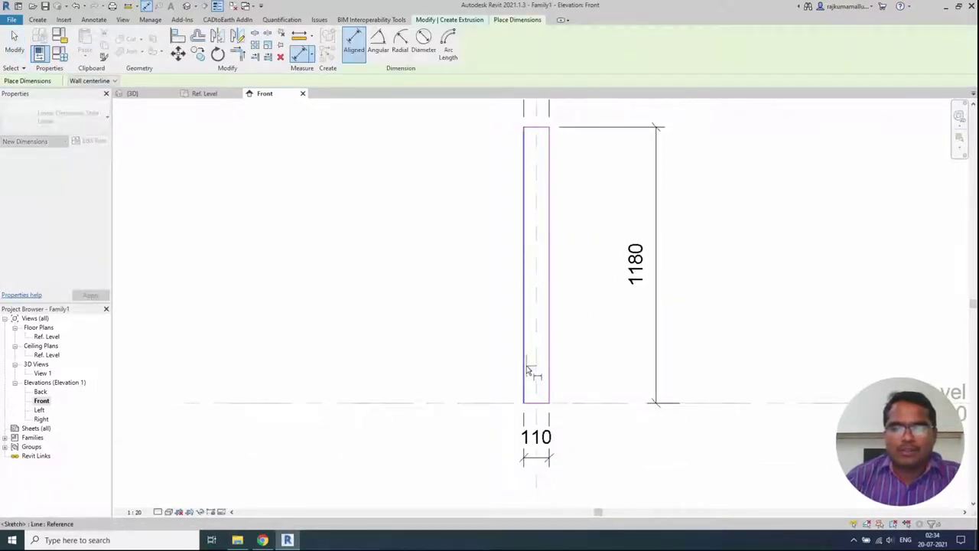
left_click(483, 379)
key("Escape")
key("Escape")
left_click(524, 329)
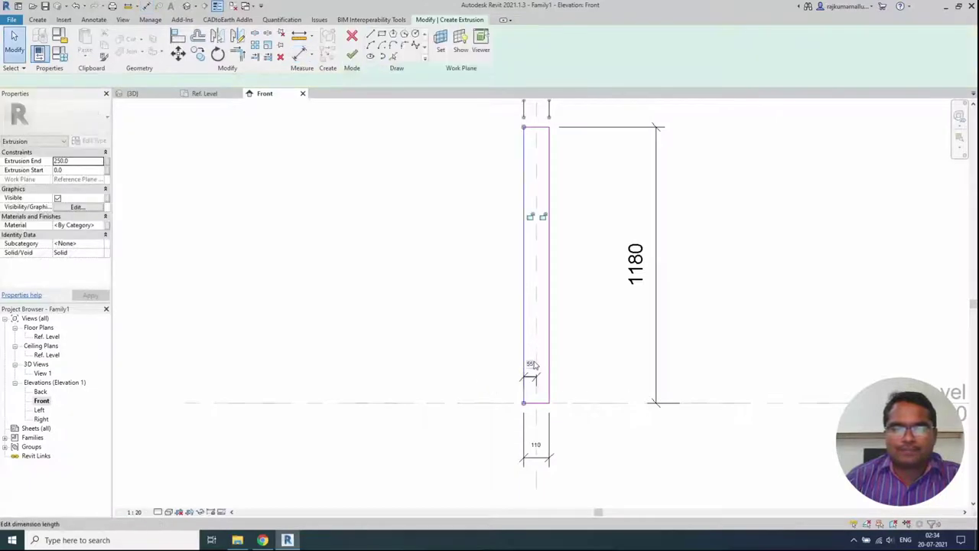
left_click(533, 366)
type("5")
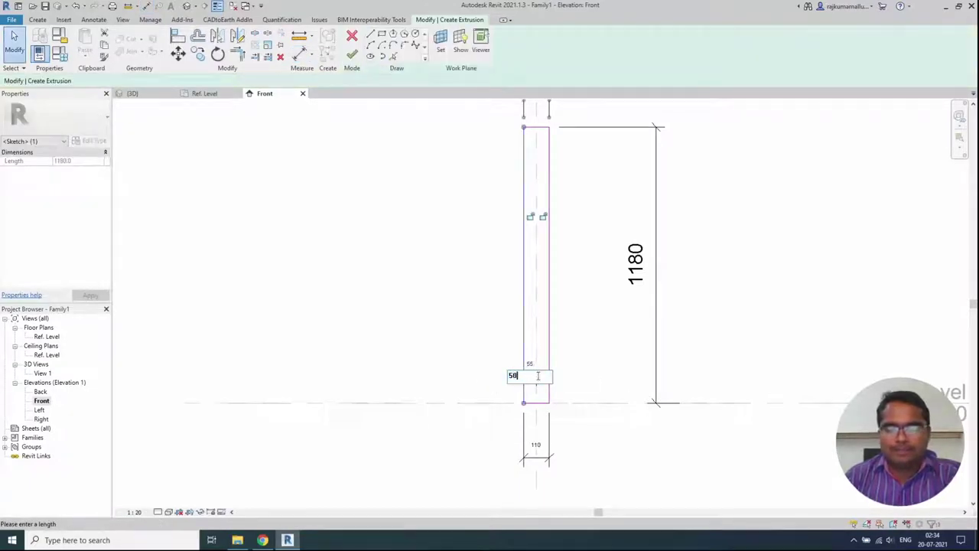
type("0")
key("Return")
scroll(597, 455, "down", 2)
key("Escape")
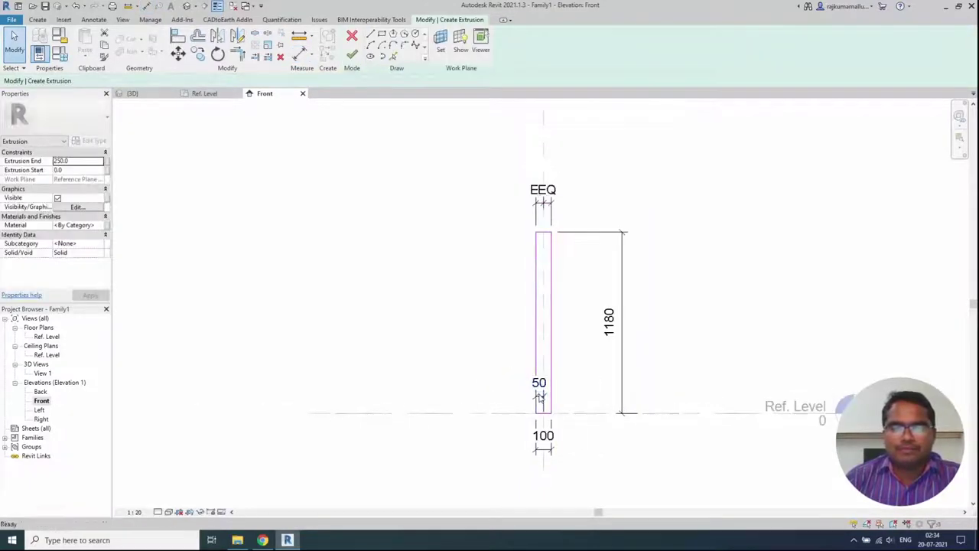
Step: Frame the picket's top corners and start a Fillet Arc on the left edge
scroll(540, 397, "up", 1)
middle_click_drag(557, 365, 561, 345)
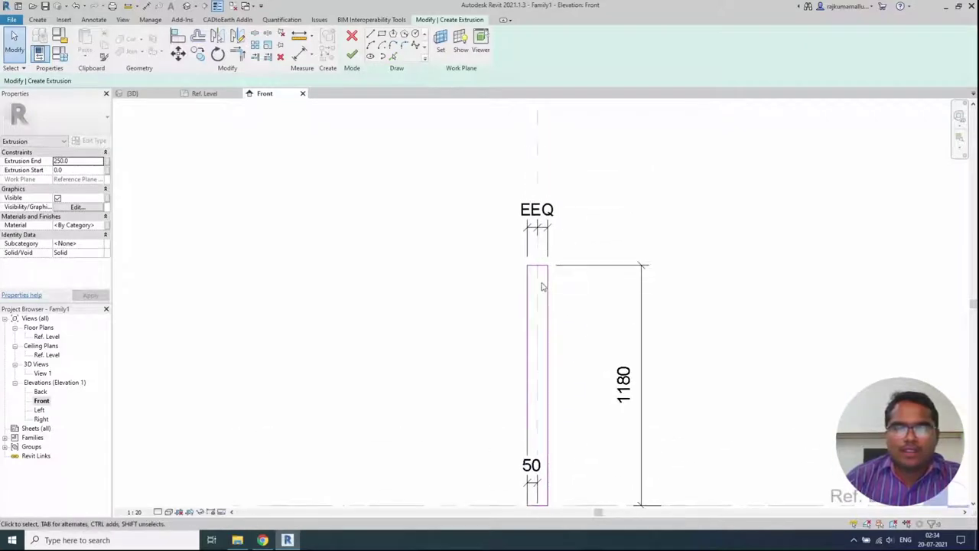
middle_click_drag(563, 306, 559, 305)
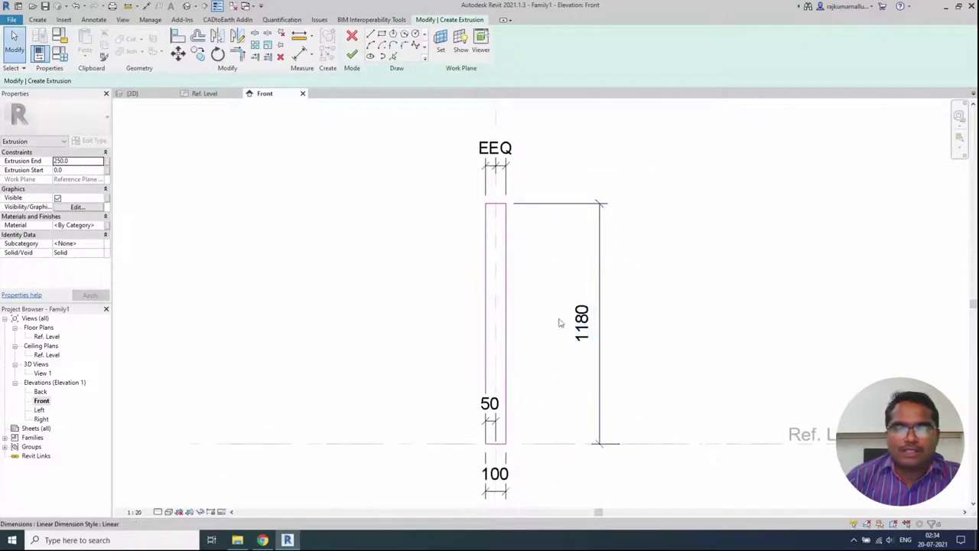
scroll(498, 212, "up", 1)
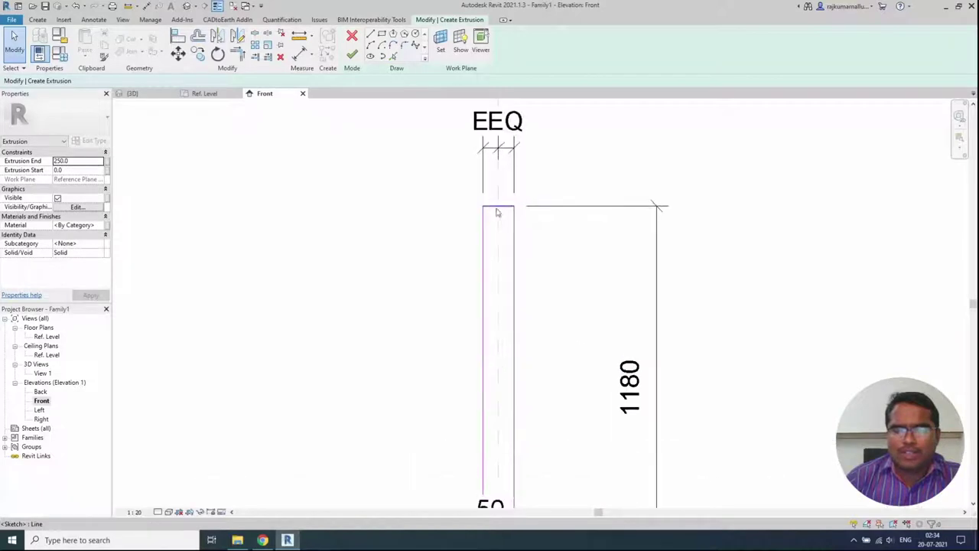
middle_click_drag(498, 212, 518, 275)
scroll(515, 282, "up", 1)
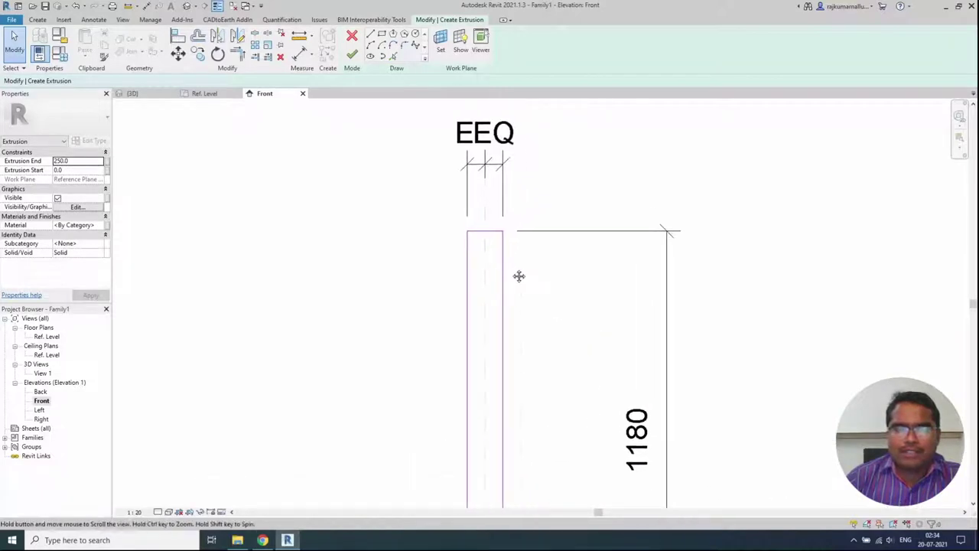
left_click(370, 38)
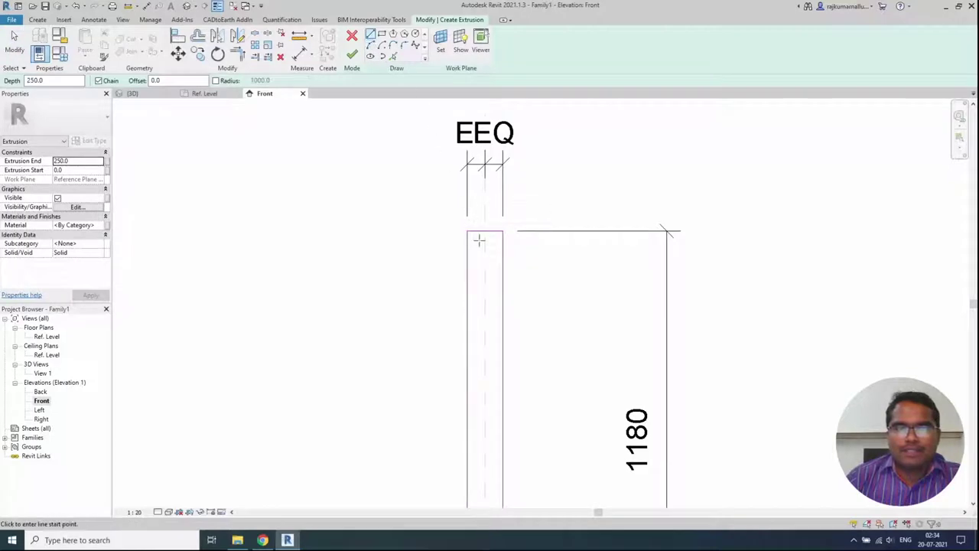
left_click(404, 45)
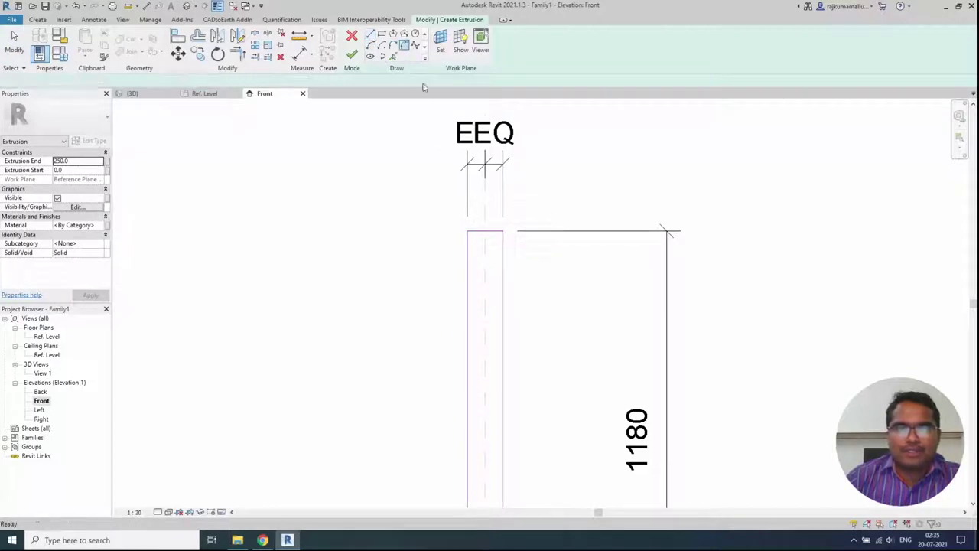
left_click(468, 246)
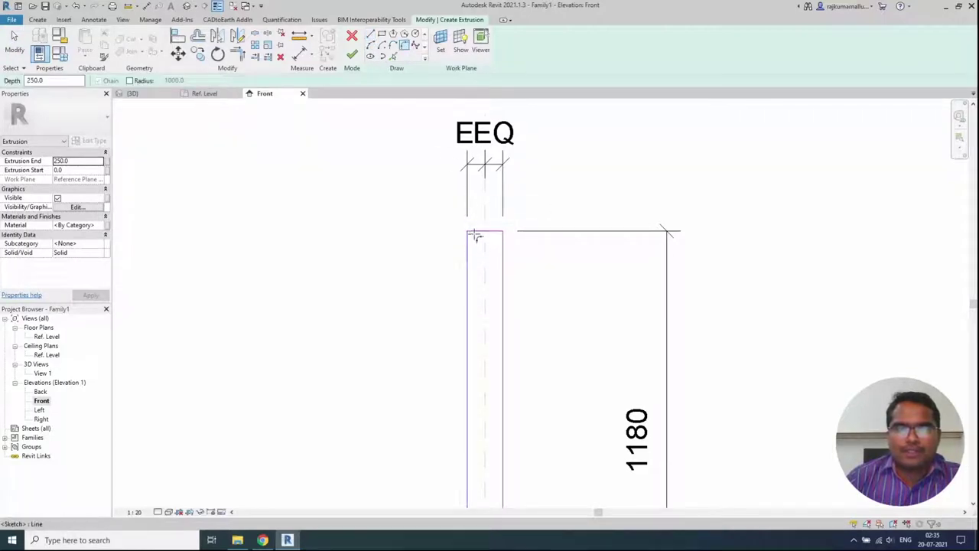
Step: Round the top-left corner with a 35 radius fillet arc
left_click(476, 231)
scroll(472, 237, "up", 3)
scroll(473, 237, "up", 2)
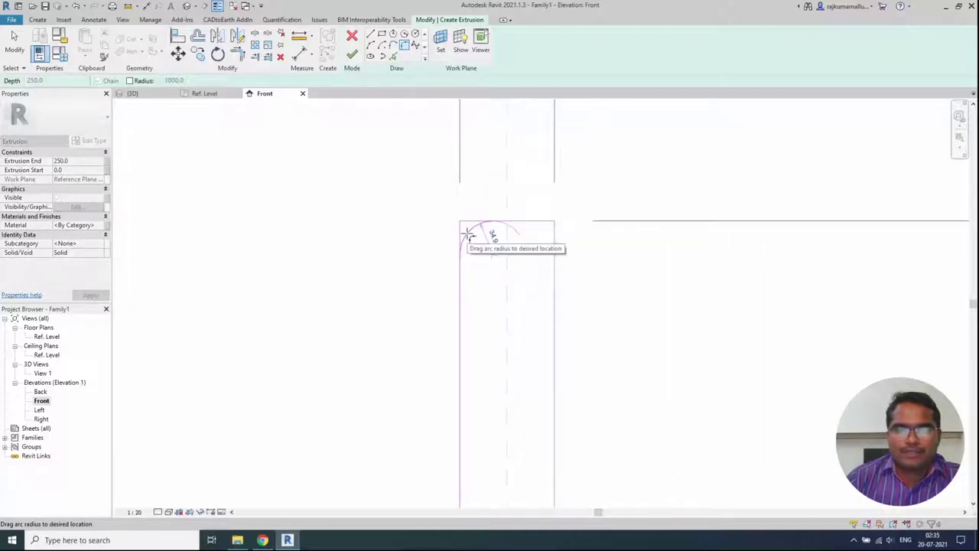
left_click(468, 233)
left_click(479, 242)
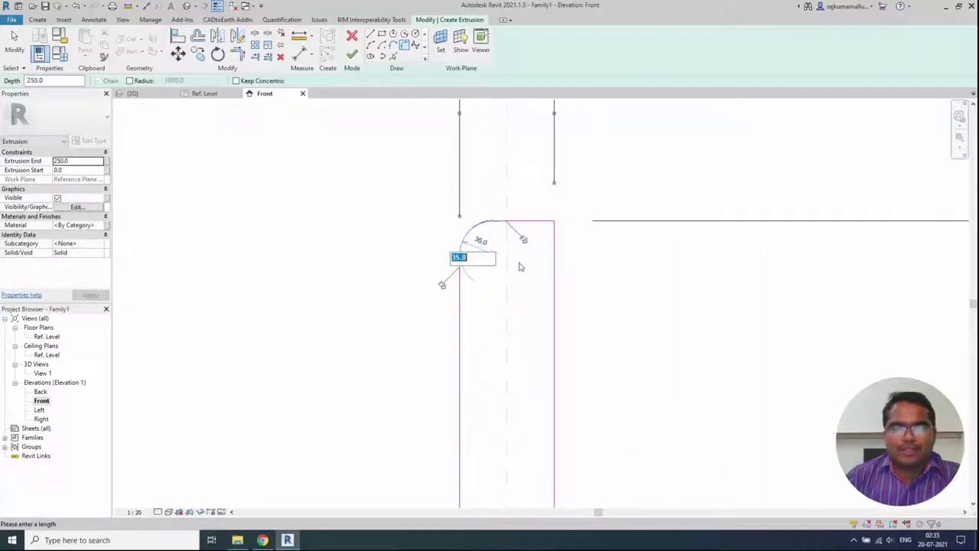
key("Return")
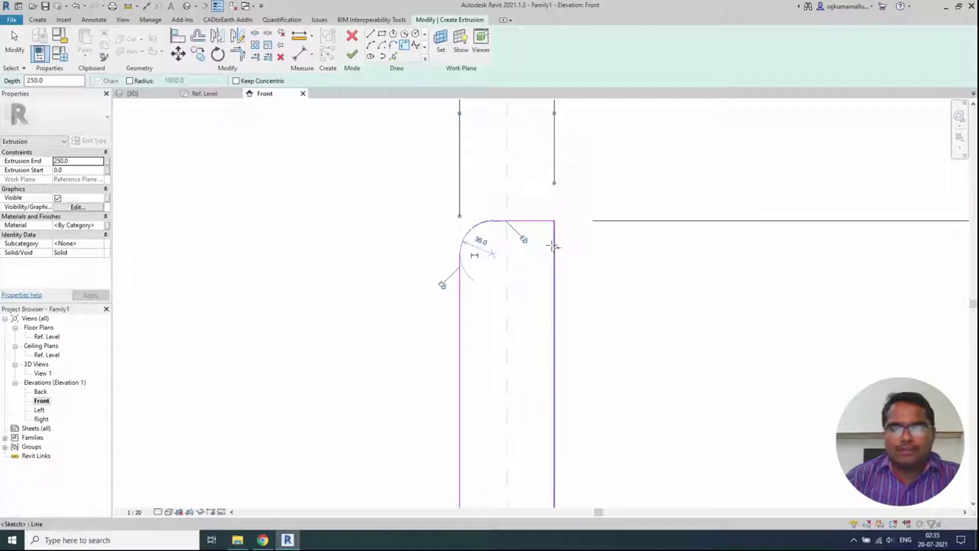
Step: Round the top-right corner with a 35 radius fillet arc
left_click(553, 249)
left_click(543, 221)
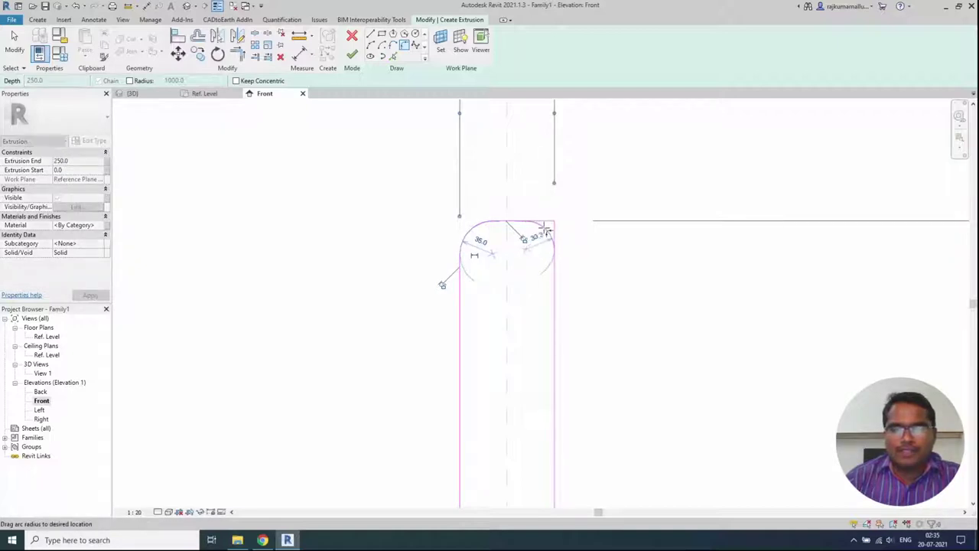
left_click(543, 228)
left_click(540, 237)
type("35")
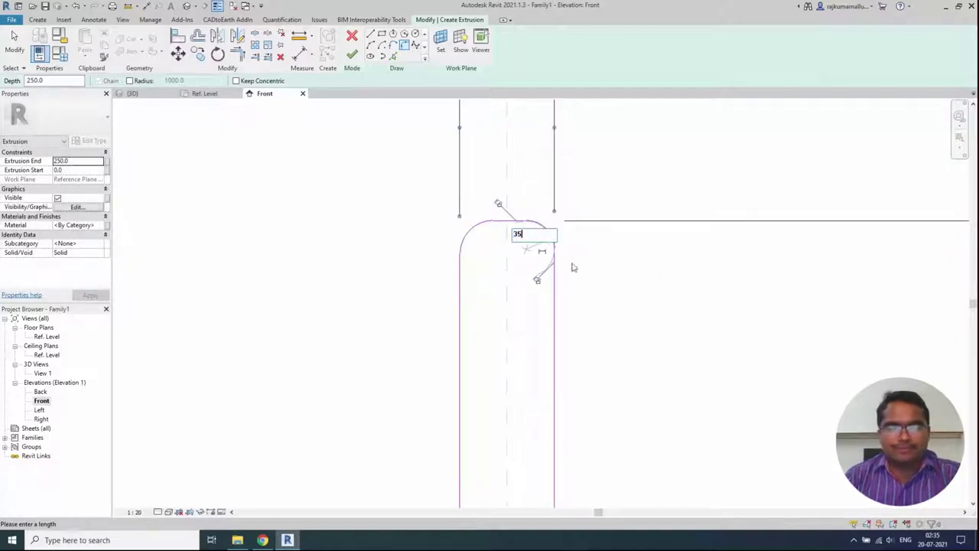
key("Return")
scroll(494, 228, "down", 4)
key("Escape")
key("Escape")
scroll(504, 273, "down", 3)
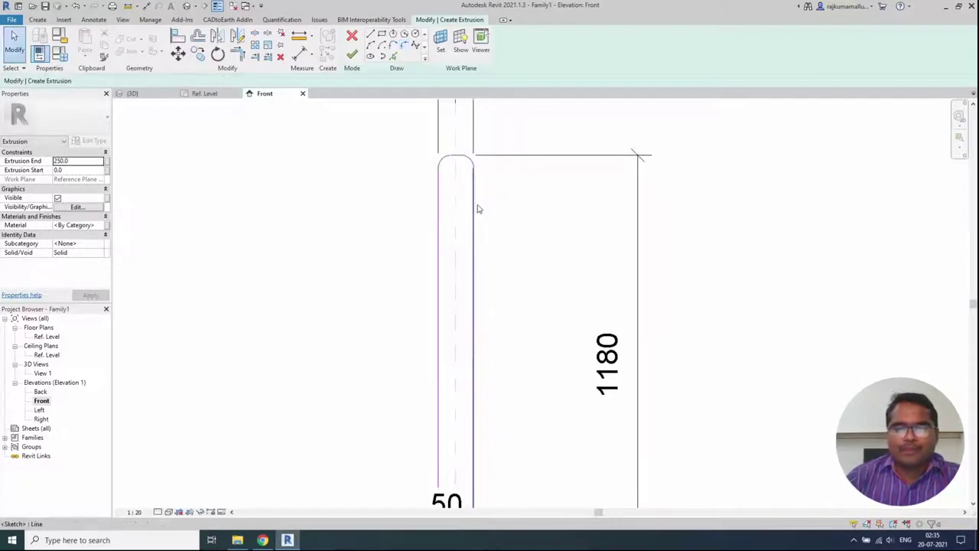
Step: Label the 1180 dimension with a new Height parameter
middle_click_drag(488, 309, 514, 325)
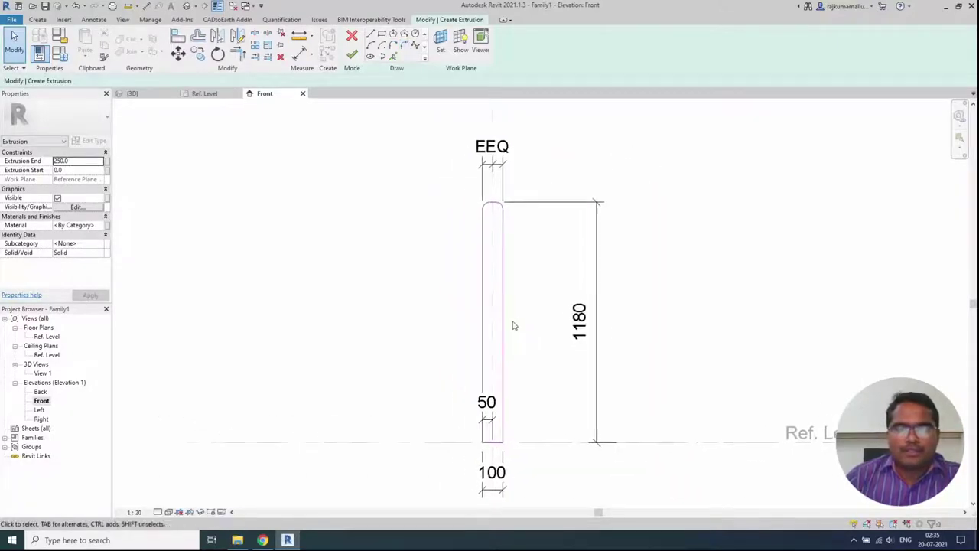
left_click(595, 317)
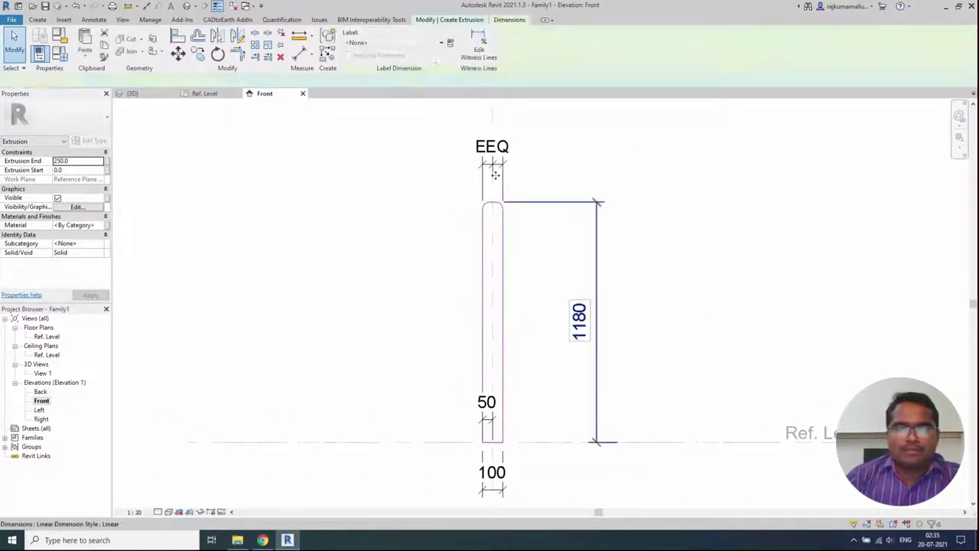
left_click(449, 43)
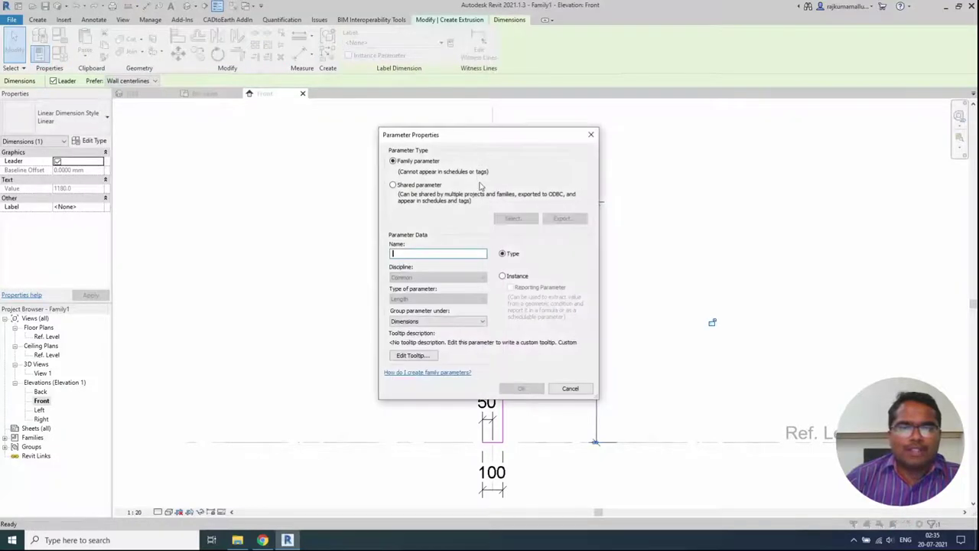
type("He")
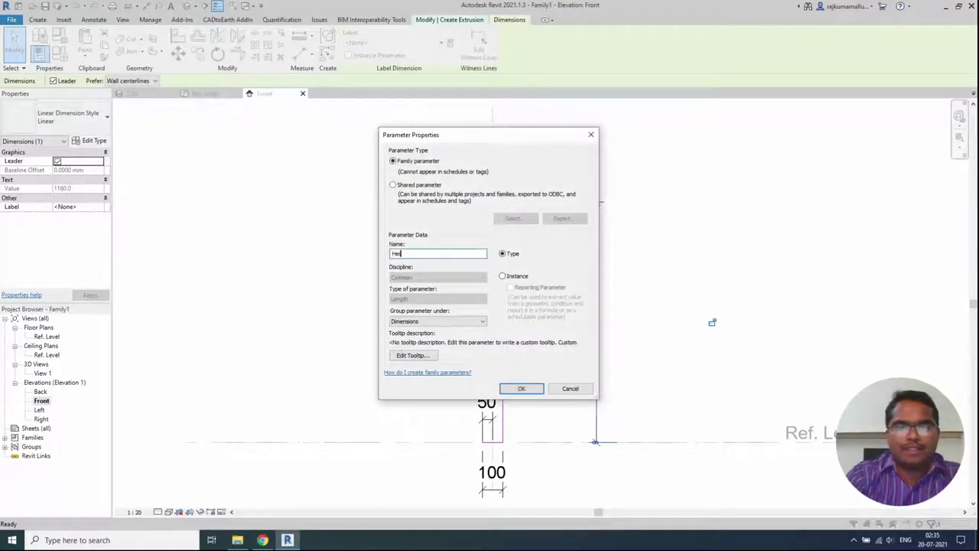
key("BackSpace")
key("BackSpace")
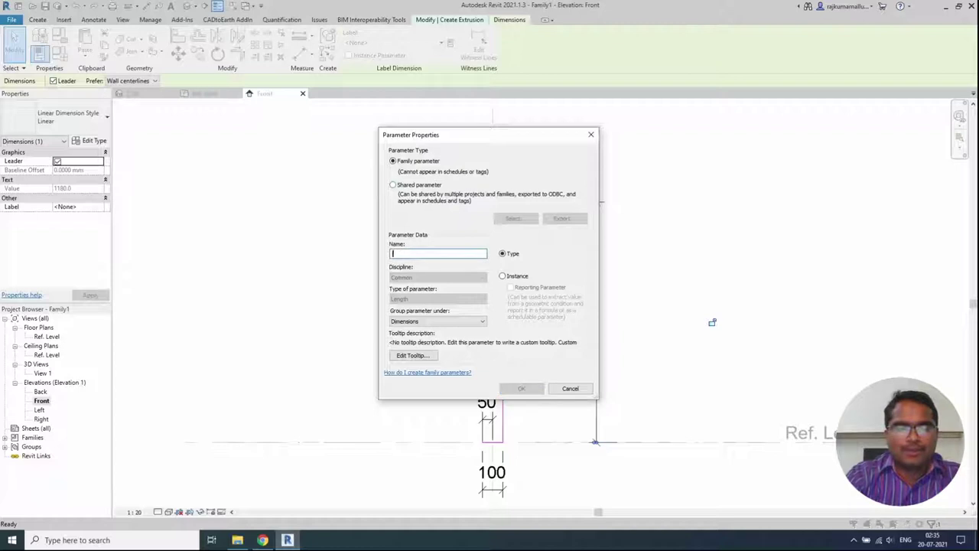
type("Height")
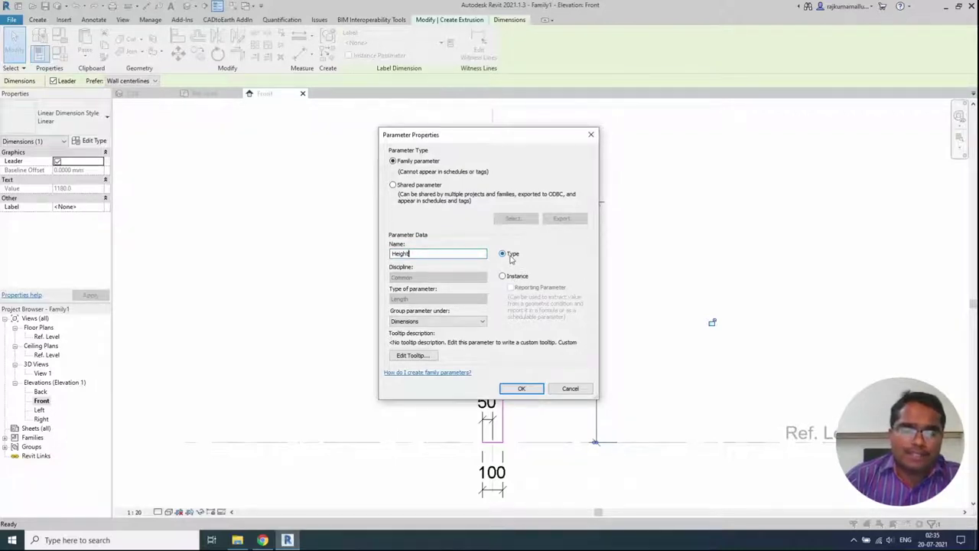
left_click(519, 390)
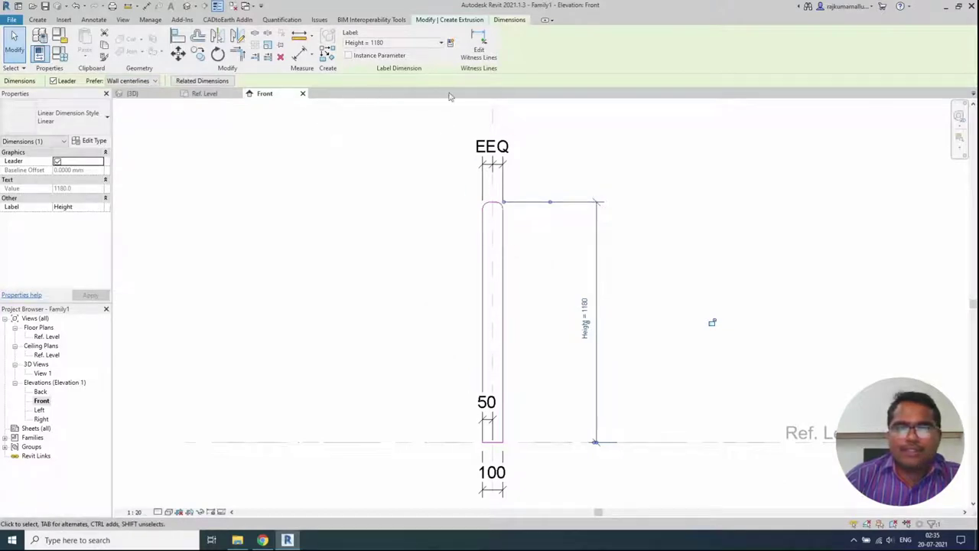
key("Escape")
Step: Label the 100 dimension with a new Width parameter and finish the extrusion
middle_click_drag(497, 468, 505, 401)
left_click(514, 411)
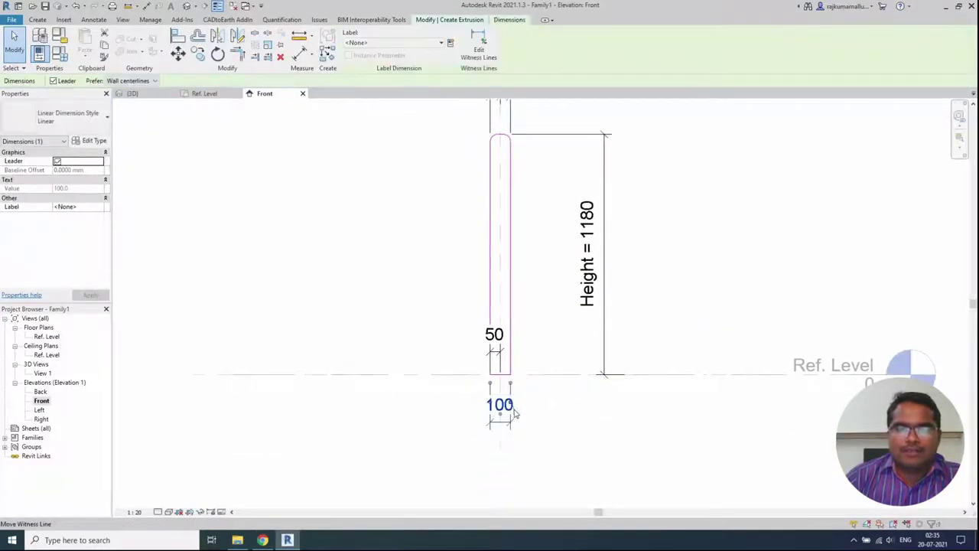
scroll(514, 413, "down", 2)
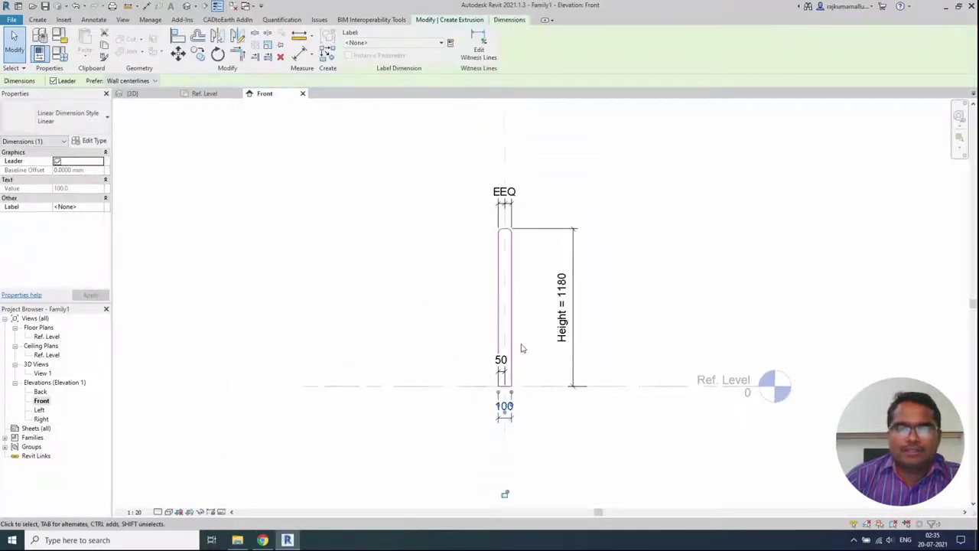
left_click(449, 44)
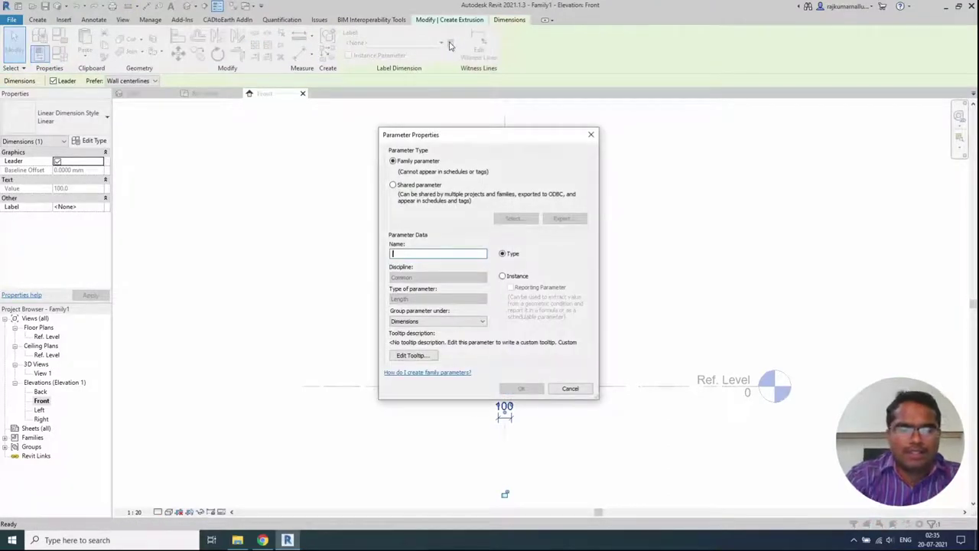
type("Width")
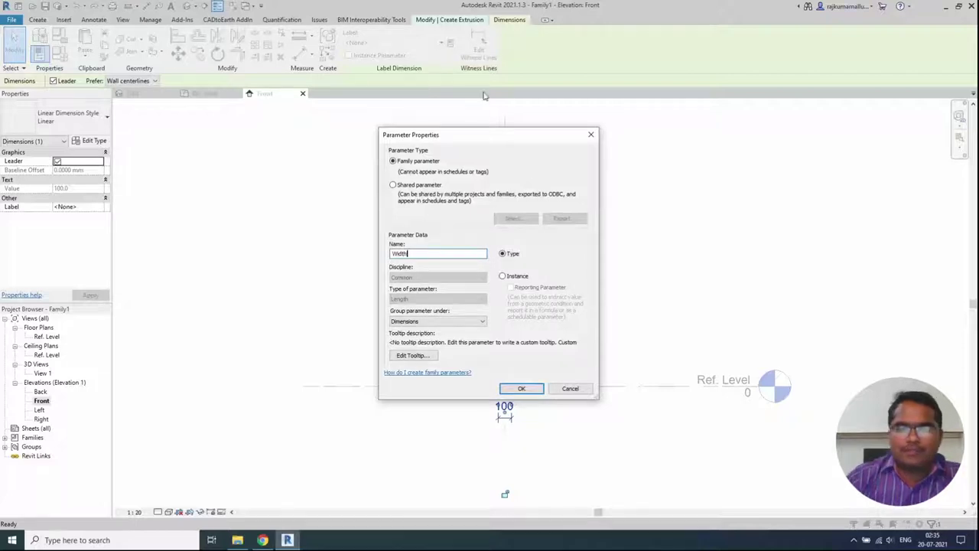
left_click(520, 388)
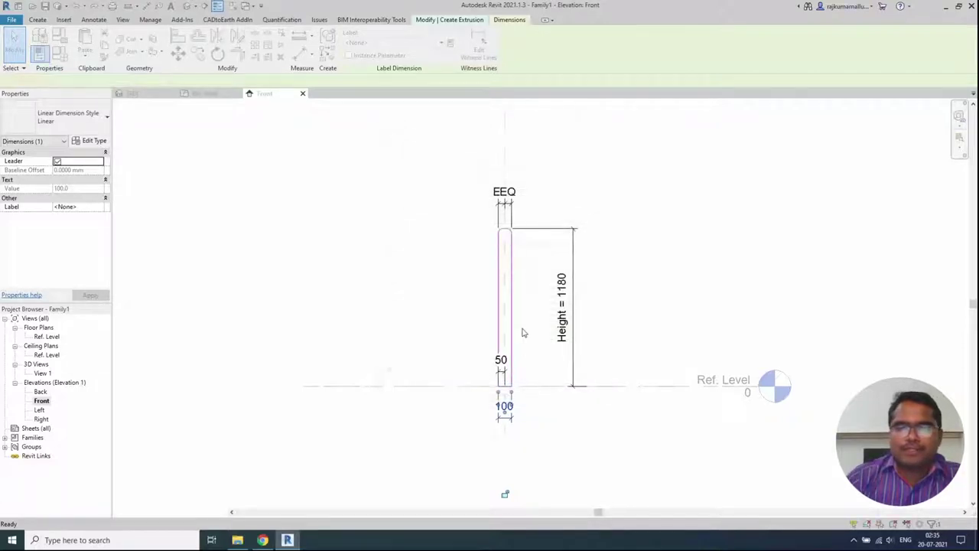
left_click(398, 300)
Step: In the Ref. Level plan, stretch the picket's thickness past the reference plane
left_click(353, 53)
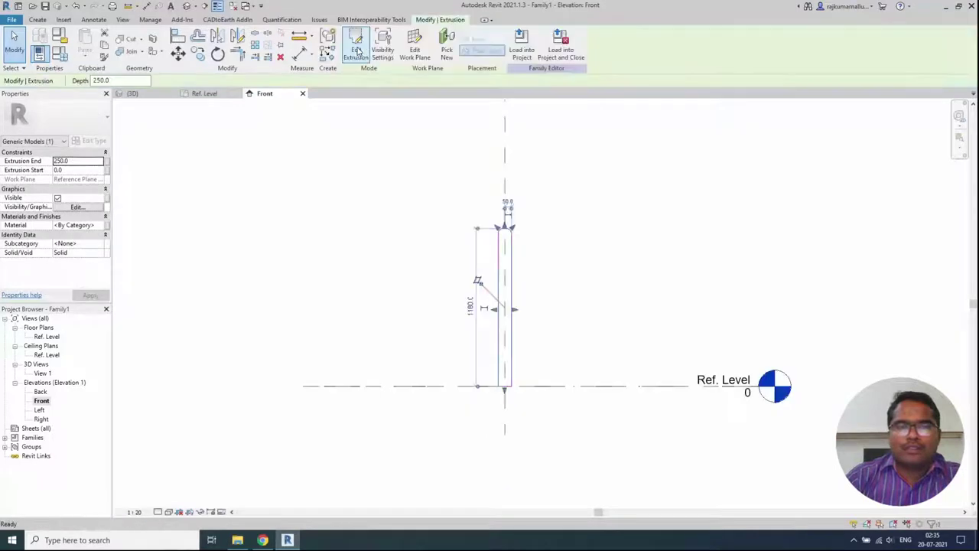
left_click(538, 335)
double_click(47, 337)
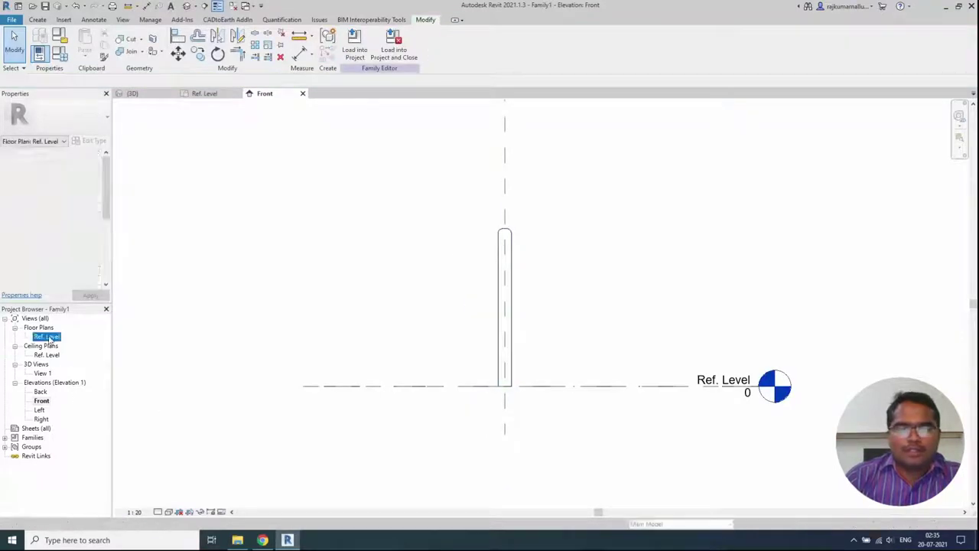
left_click(552, 322)
scroll(555, 322, "up", 1)
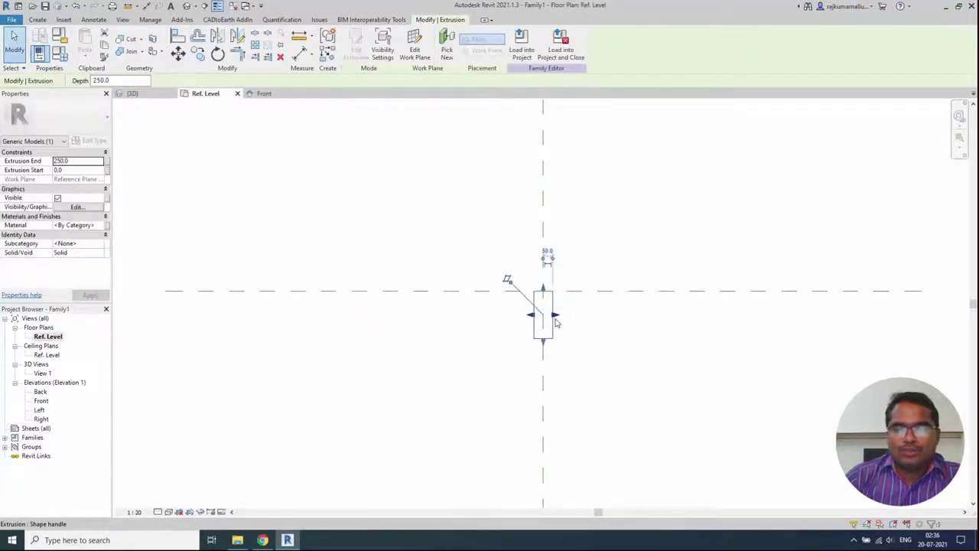
scroll(548, 296, "up", 1)
left_click_drag(543, 288, 543, 278)
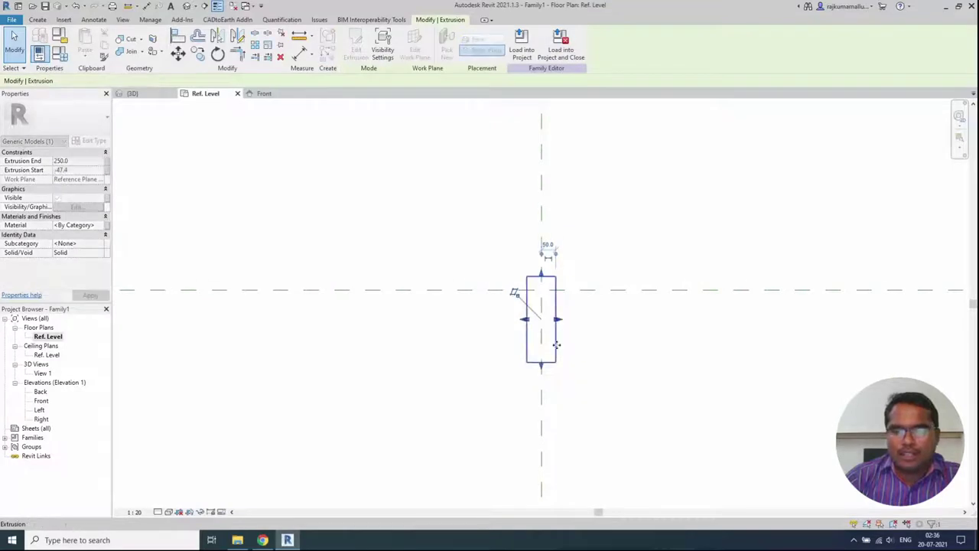
Step: Add an EQ dimension centring the picket's thickness on the reference plane
key("i")
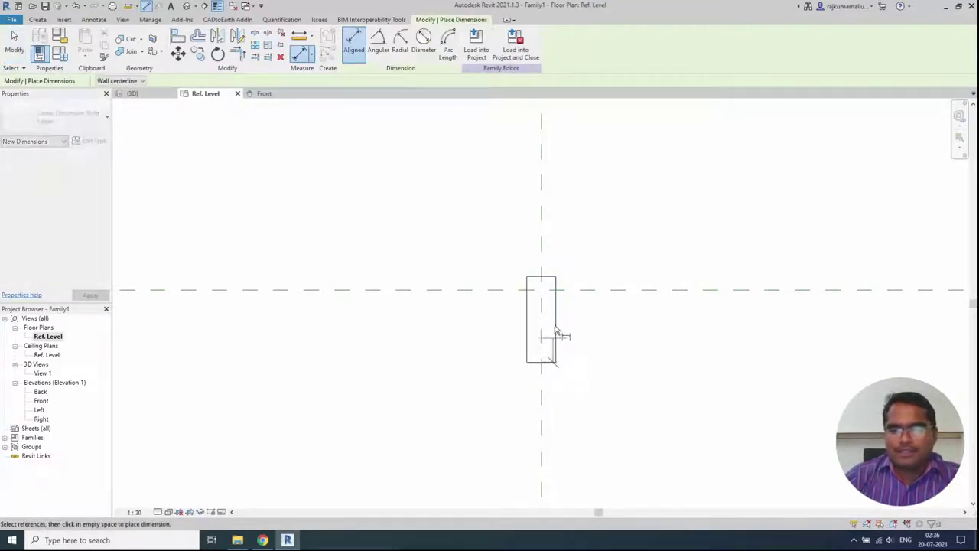
left_click(552, 278)
left_click(546, 361)
left_click(586, 290)
left_click(695, 321)
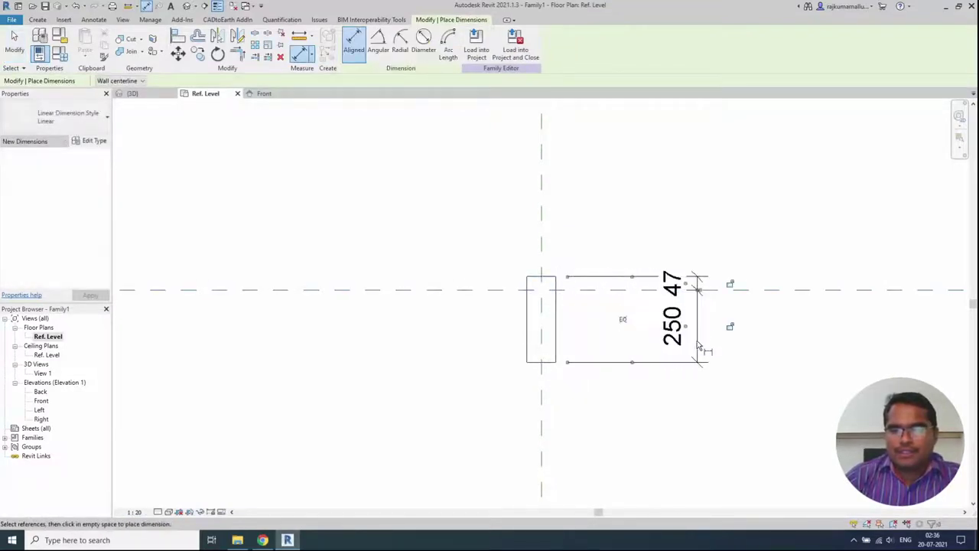
left_click(622, 319)
key("Escape")
Step: Thin the picket symmetrically and dimension its 52 thickness
left_click(544, 306)
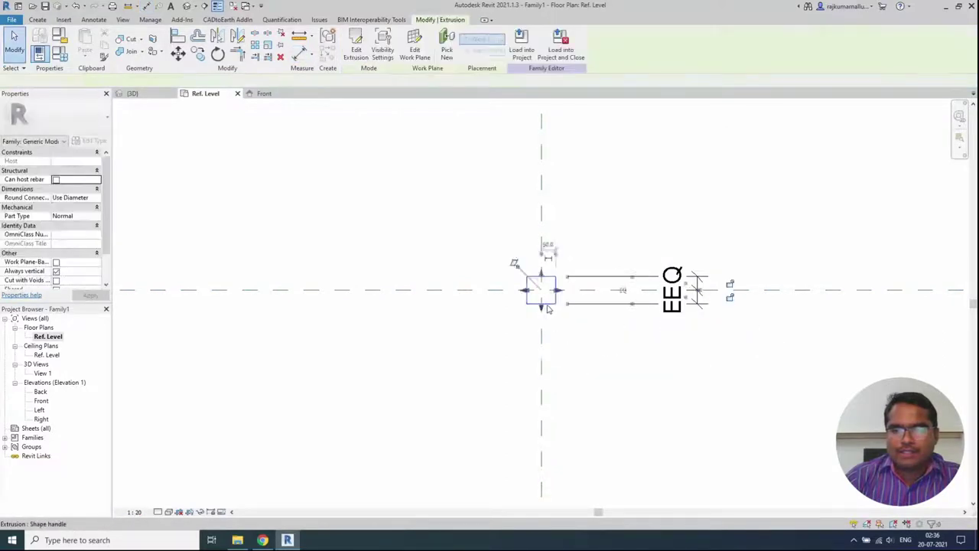
scroll(538, 310, "up", 2)
left_click_drag(538, 310, 539, 298)
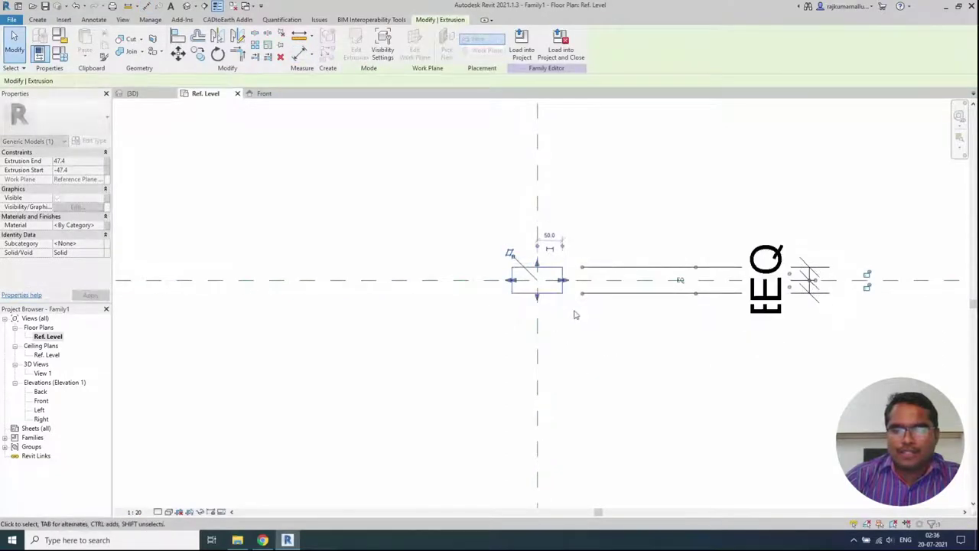
key("d")
key("i")
left_click(534, 268)
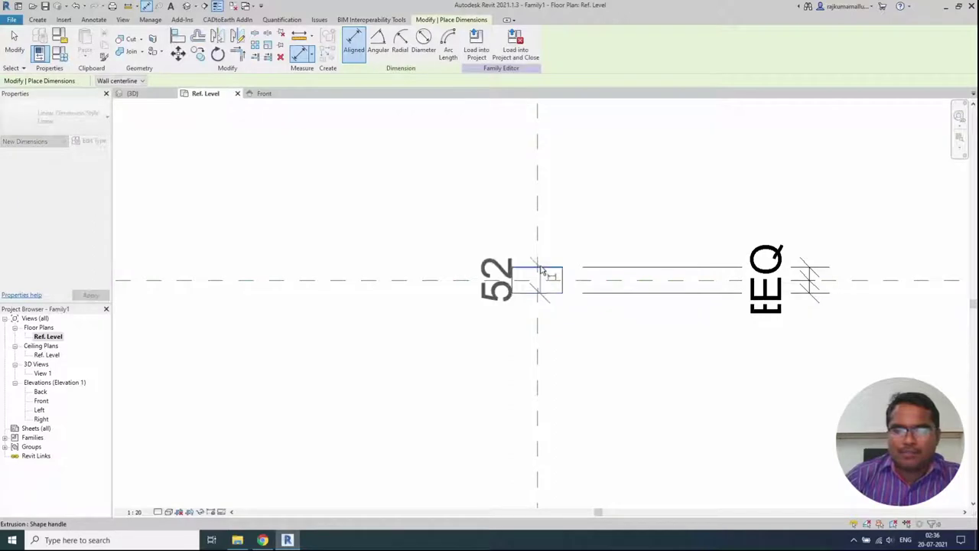
left_click(528, 290)
left_click(430, 339)
key("Escape")
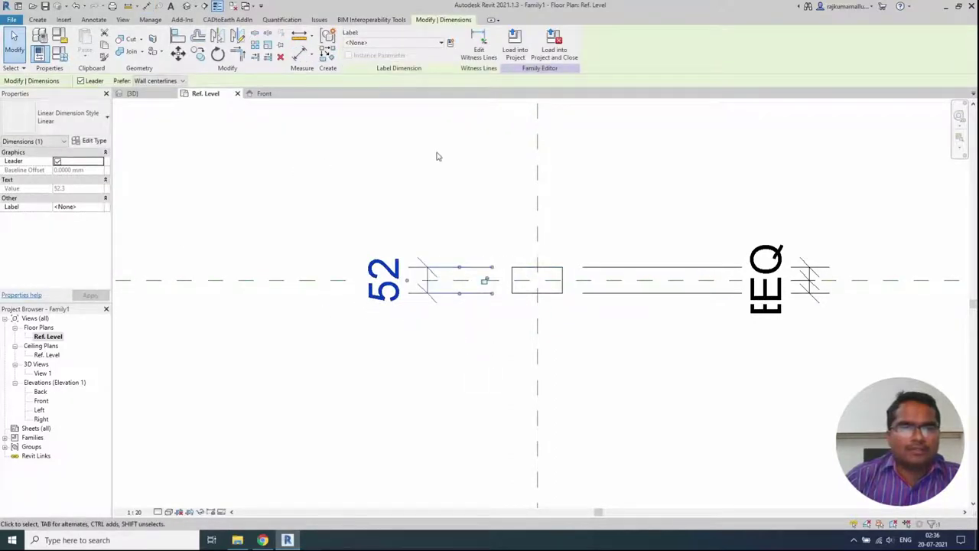
Step: Label the 52 thickness dimension with a new Depth parameter and open Family Types
left_click(450, 43)
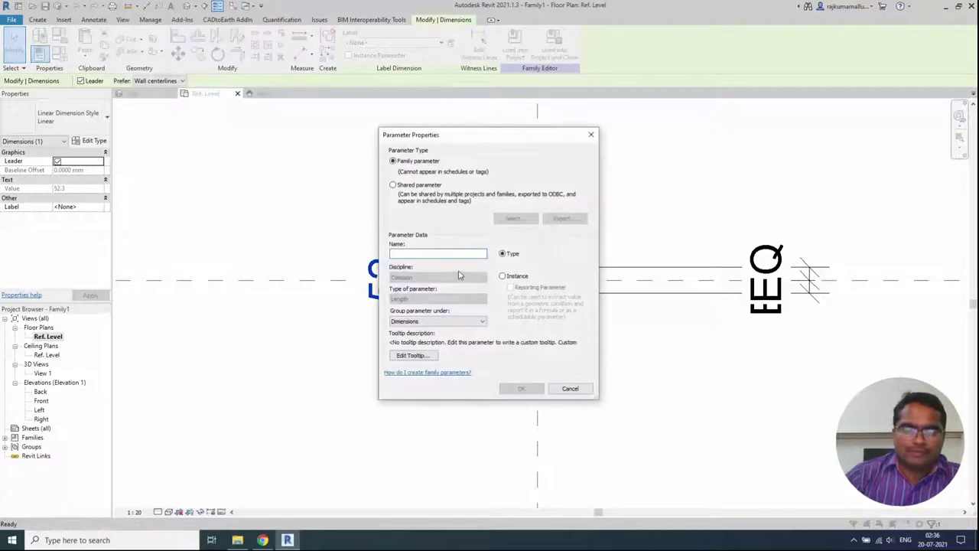
type("Depth")
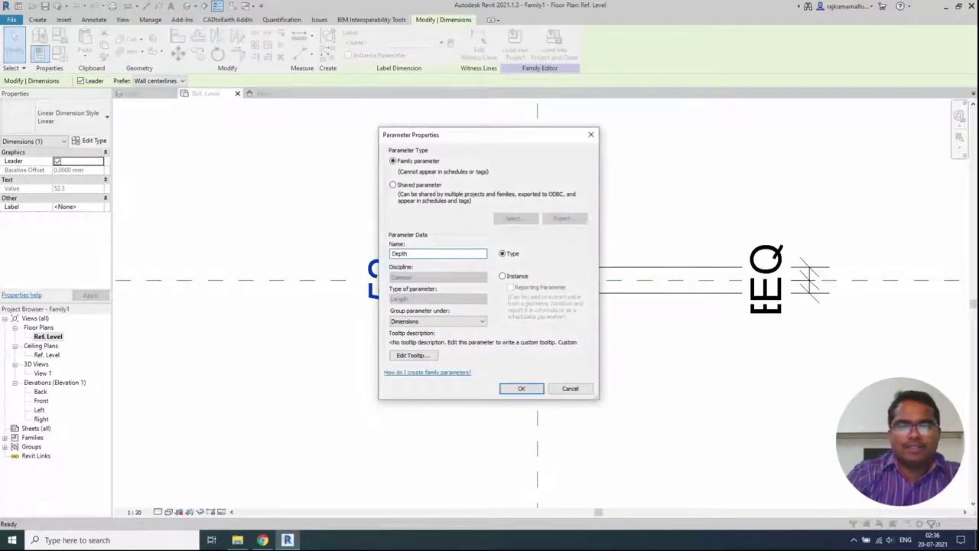
key("Return")
left_click(328, 231)
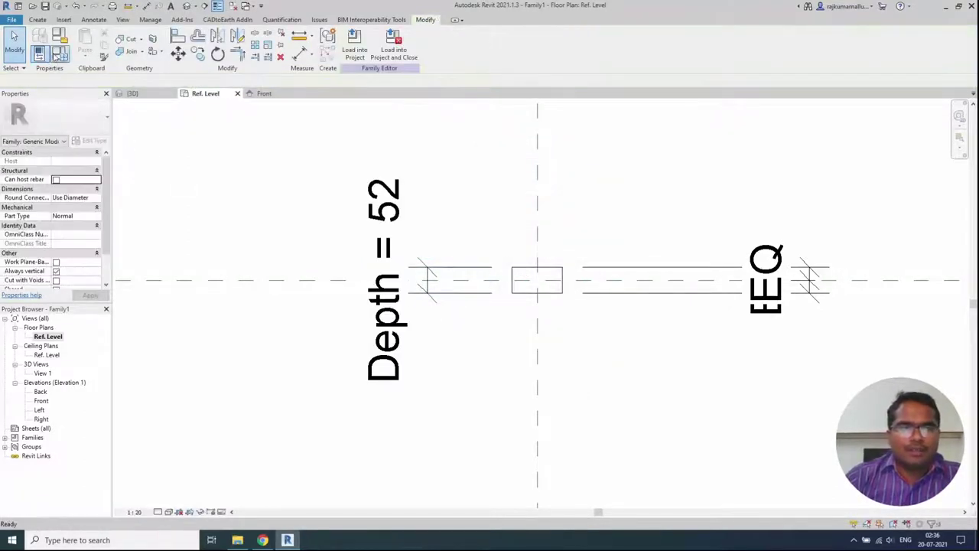
left_click(56, 55)
Step: Change the picket's Depth to 20 in Family Types, then switch to the Default 3D View
left_click(680, 225)
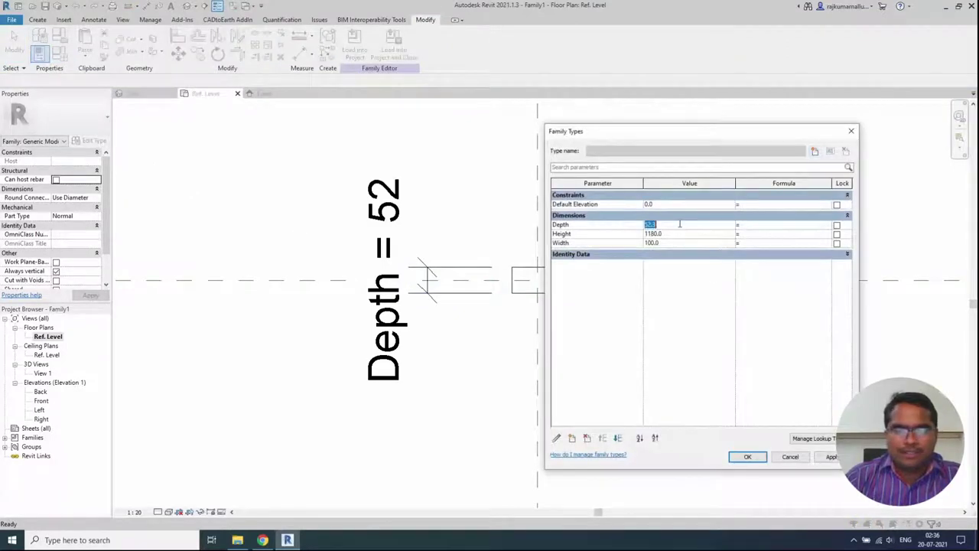
type("20")
key("Tab")
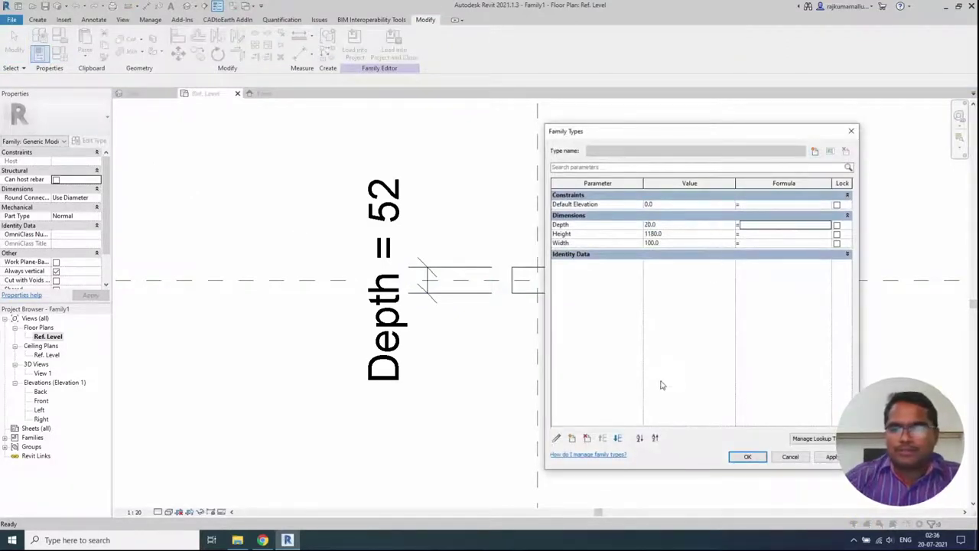
left_click(746, 457)
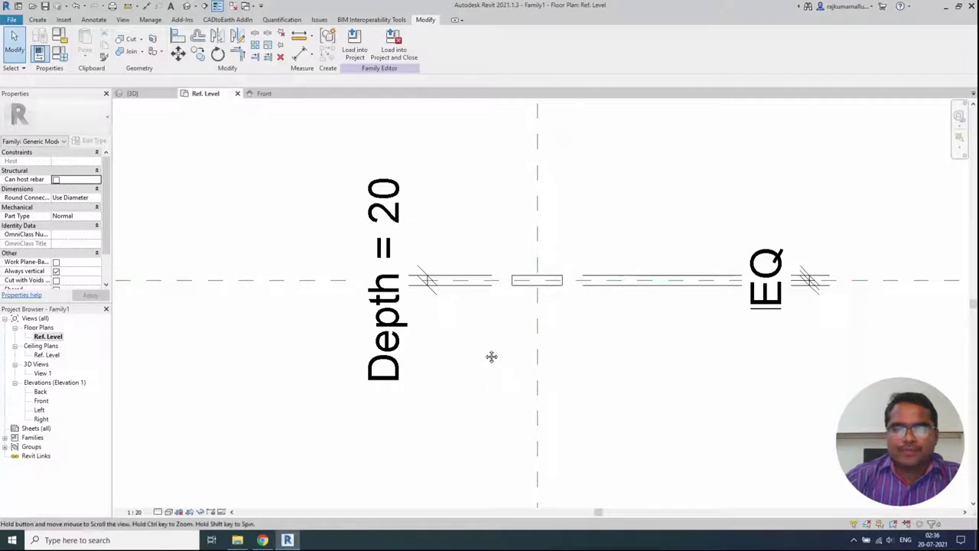
scroll(491, 356, "down", 2)
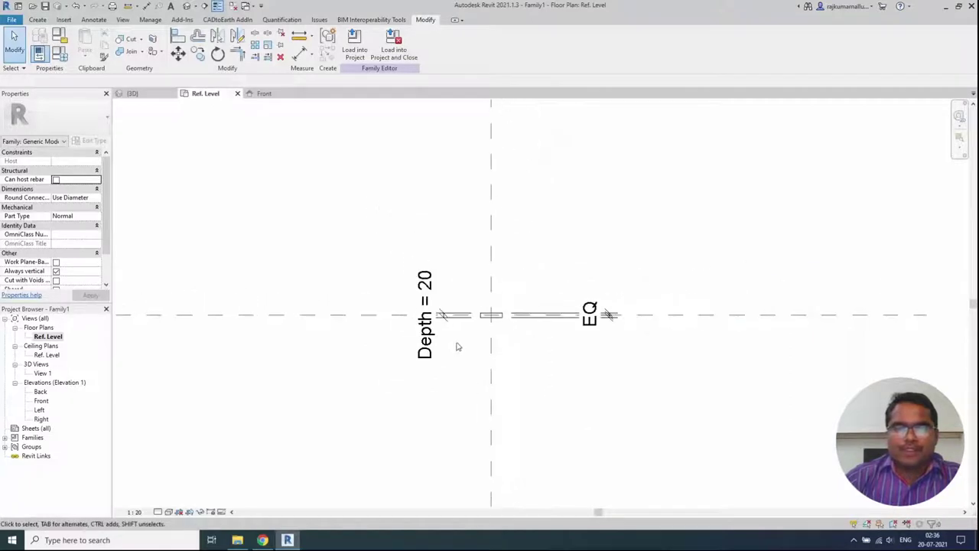
left_click(187, 6)
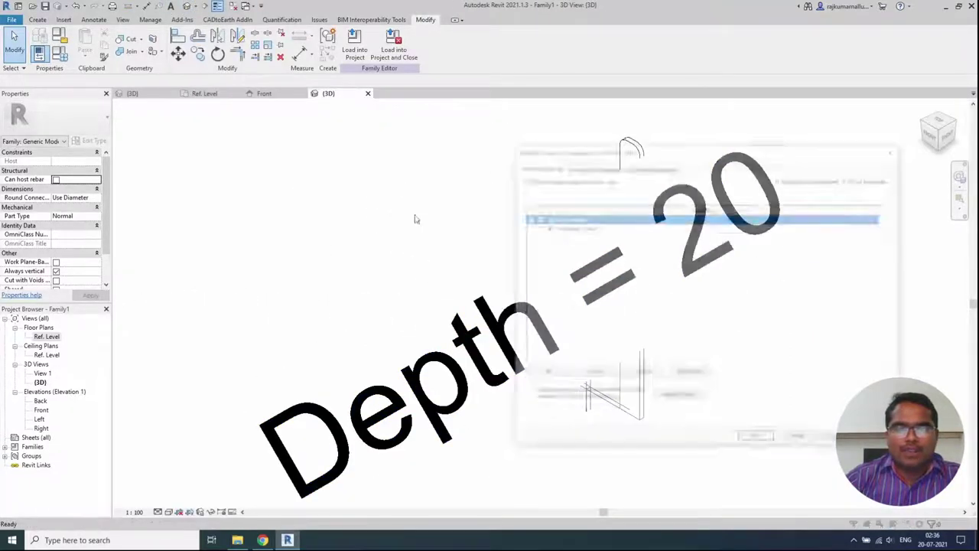
Step: Turn off all annotation categories in the 3D view, then fit and select the picket solid
left_click(592, 168)
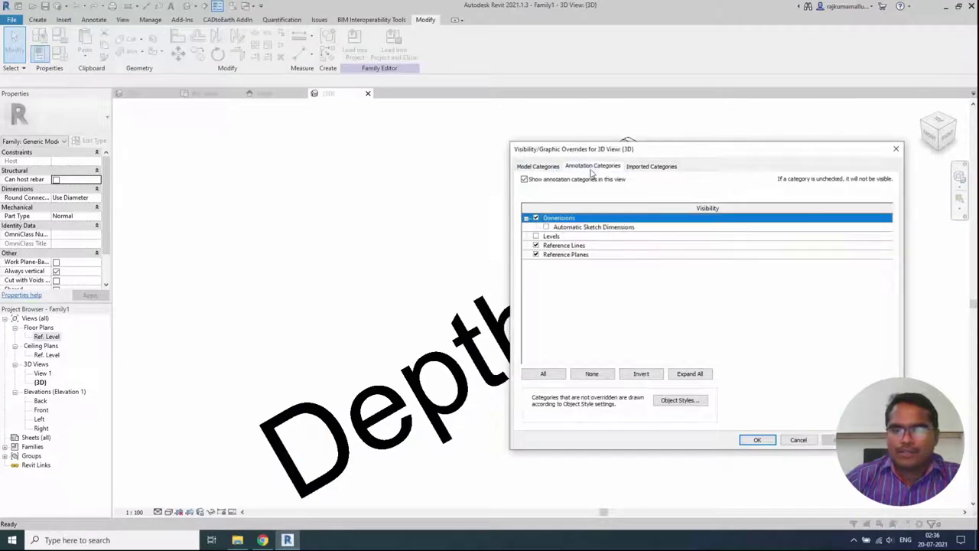
left_click(561, 182)
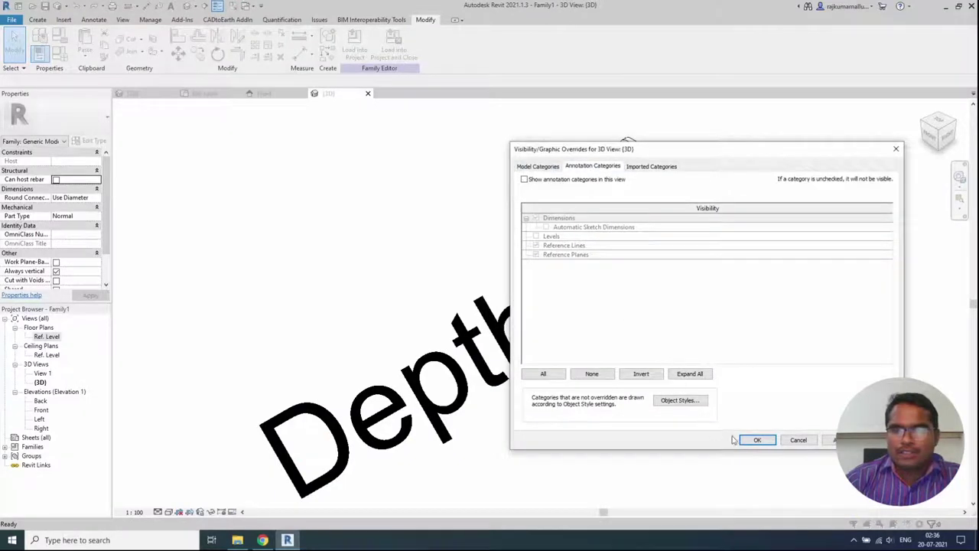
left_click(742, 441)
middle_click(543, 376)
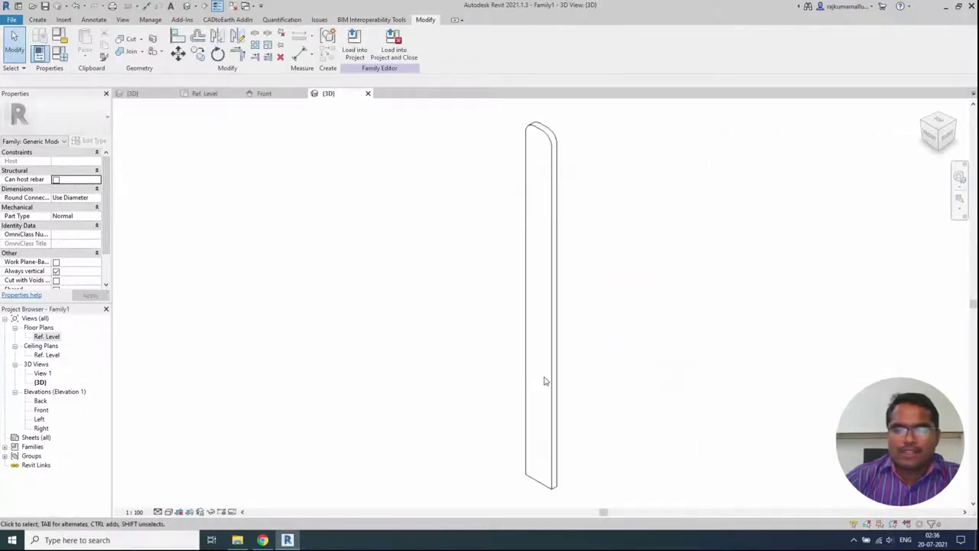
left_click(545, 380)
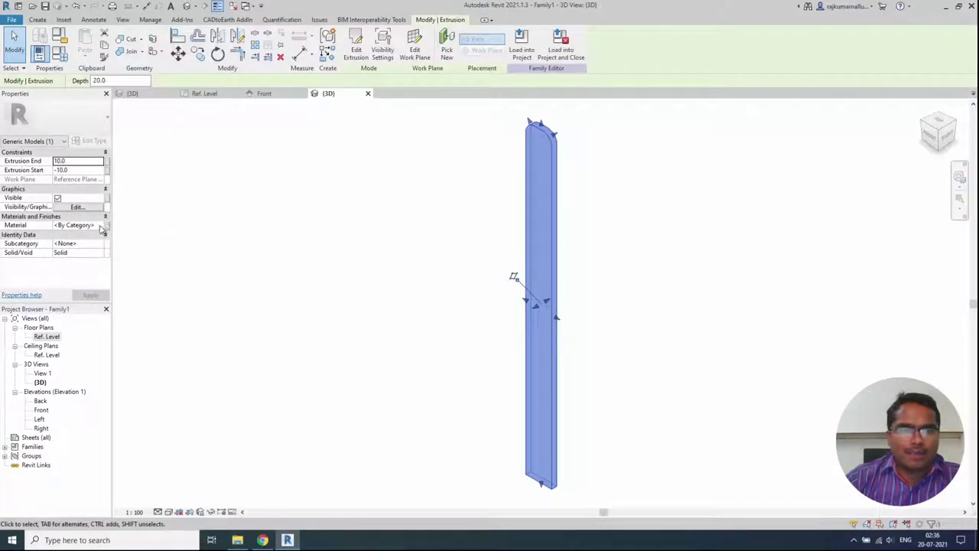
Step: Link the picket's material to a new type parameter named Wood Material
left_click(106, 227)
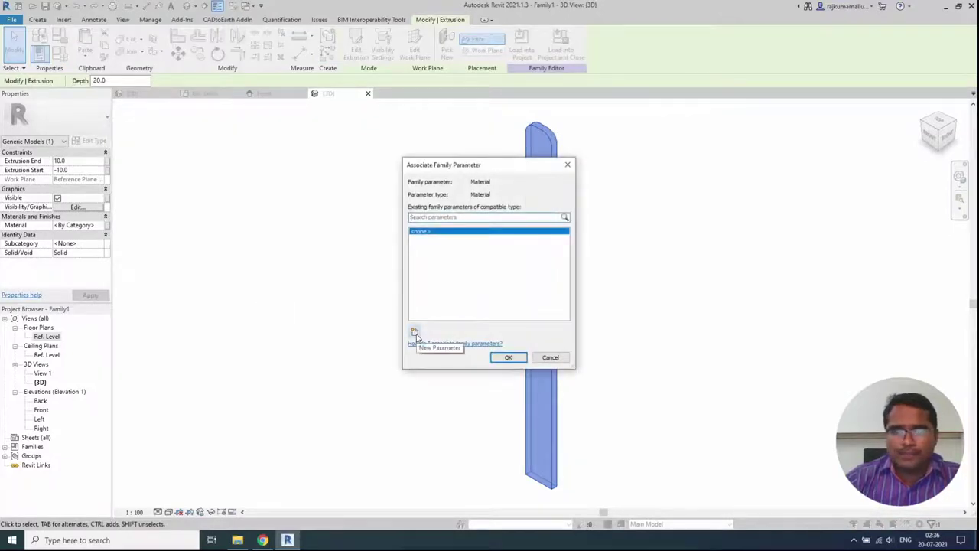
left_click(413, 332)
type("Wa")
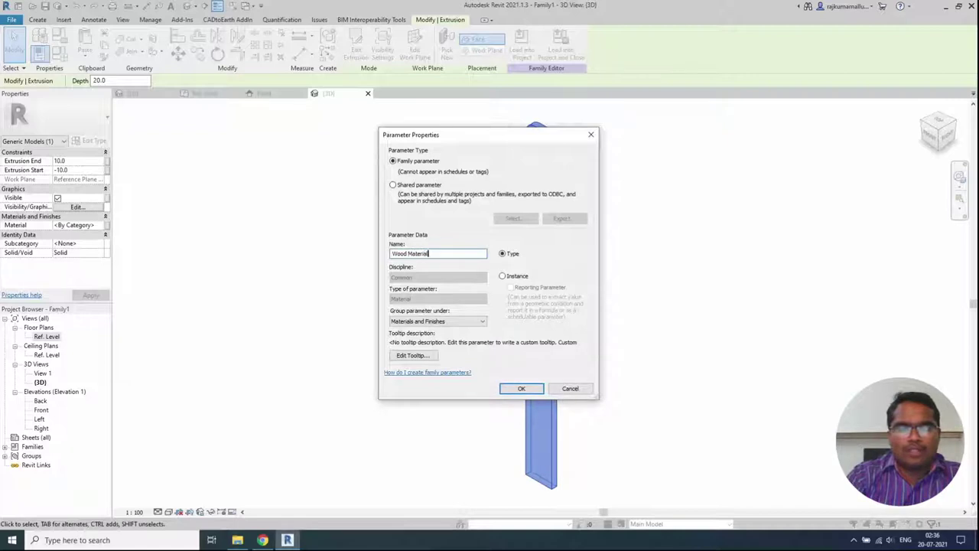
key("Return")
left_click(508, 357)
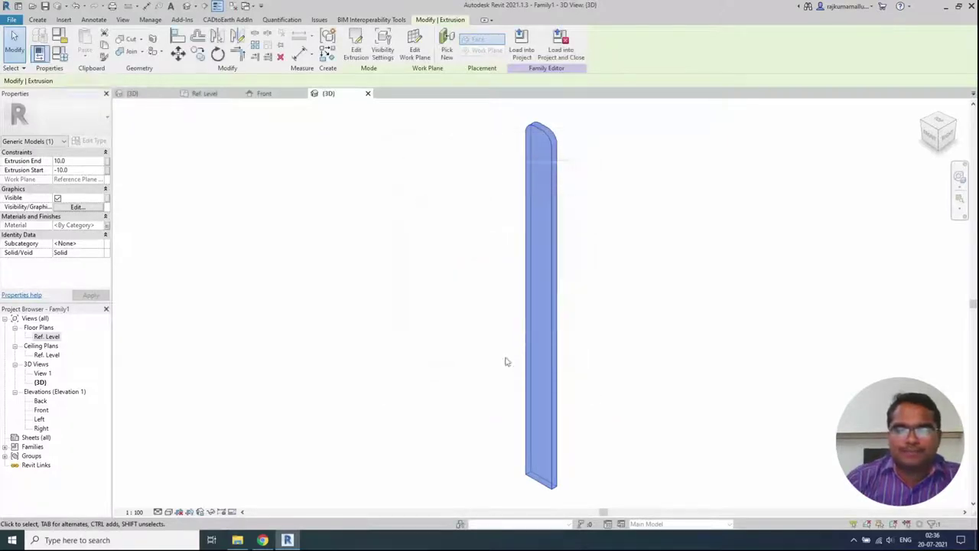
Step: Deselect the leaf, switch to Shaded visual style with SD, and start saving with Ctrl+S
left_click(398, 361)
key("s")
key("d")
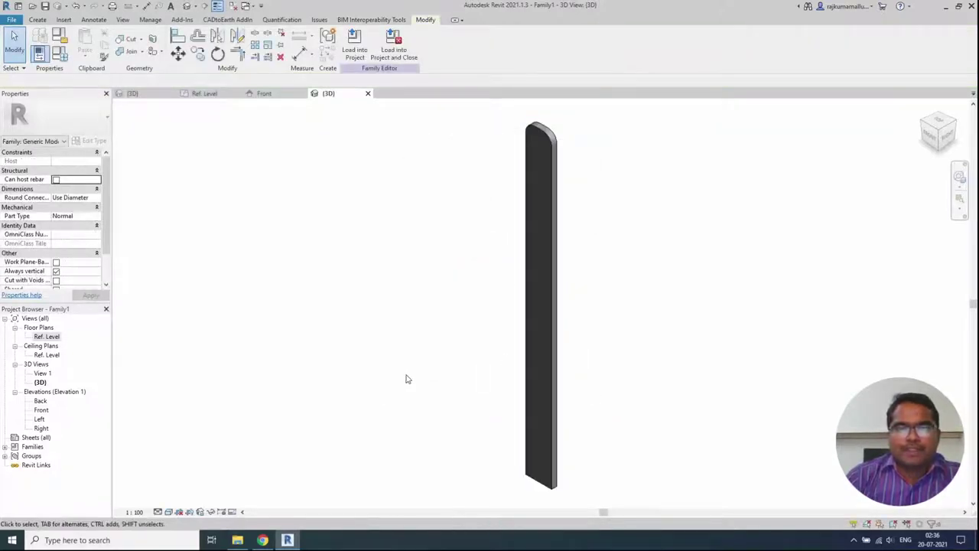
key("ctrl+s")
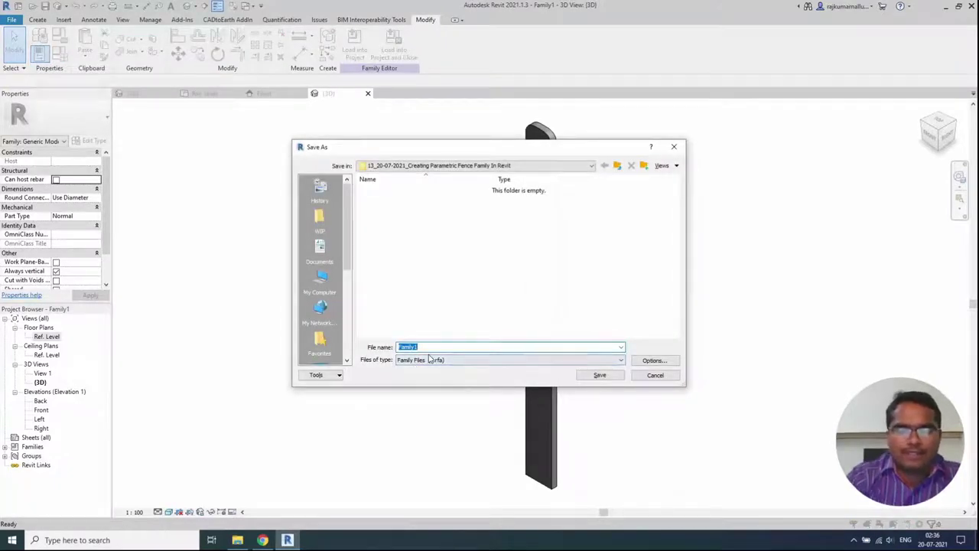
Step: Enter 'Fence Leaf' as the file name, review Options, and save the family
type("Fence")
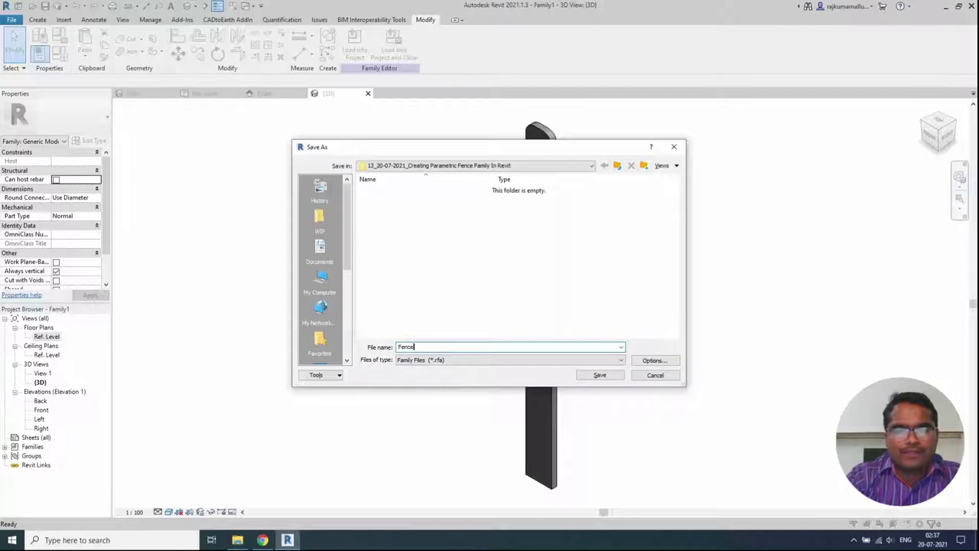
type(" Leaf")
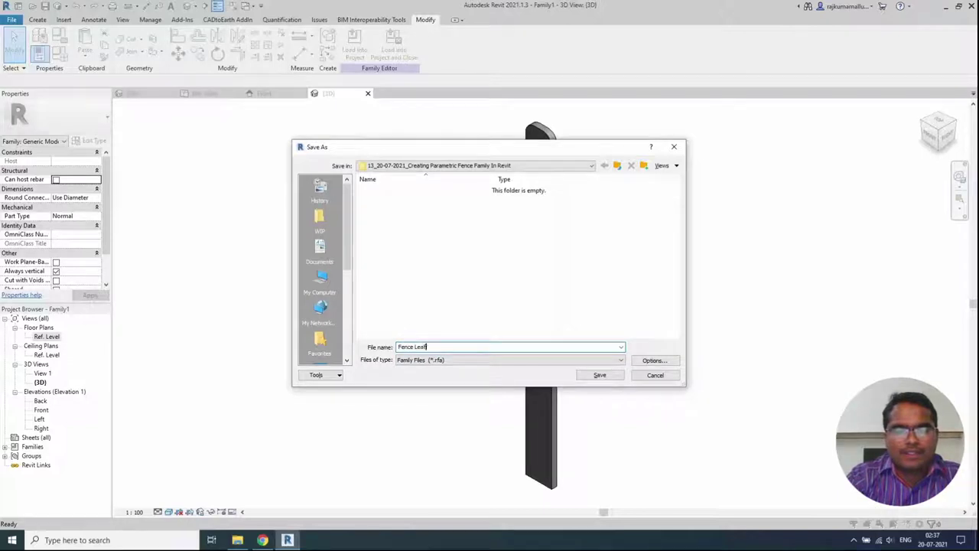
left_click(654, 360)
left_click(503, 336)
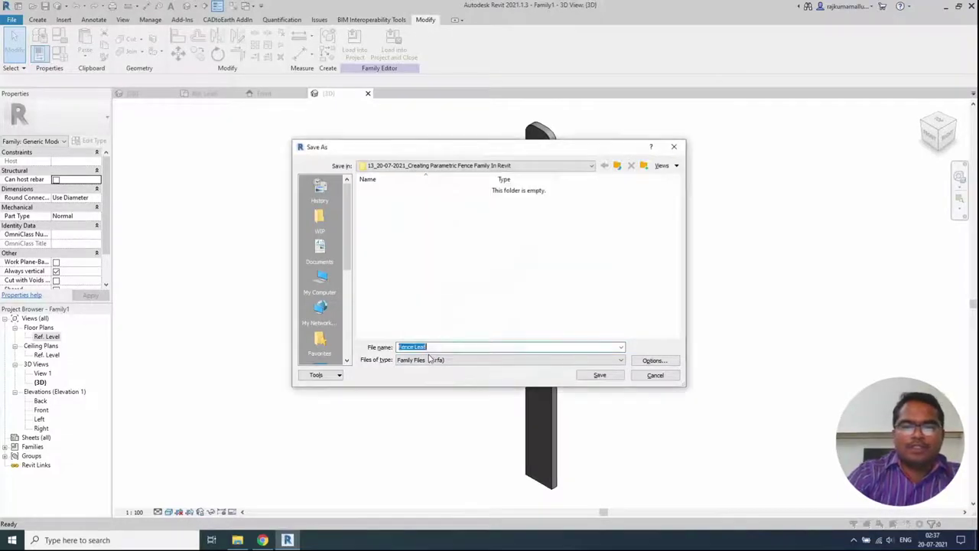
left_click(596, 375)
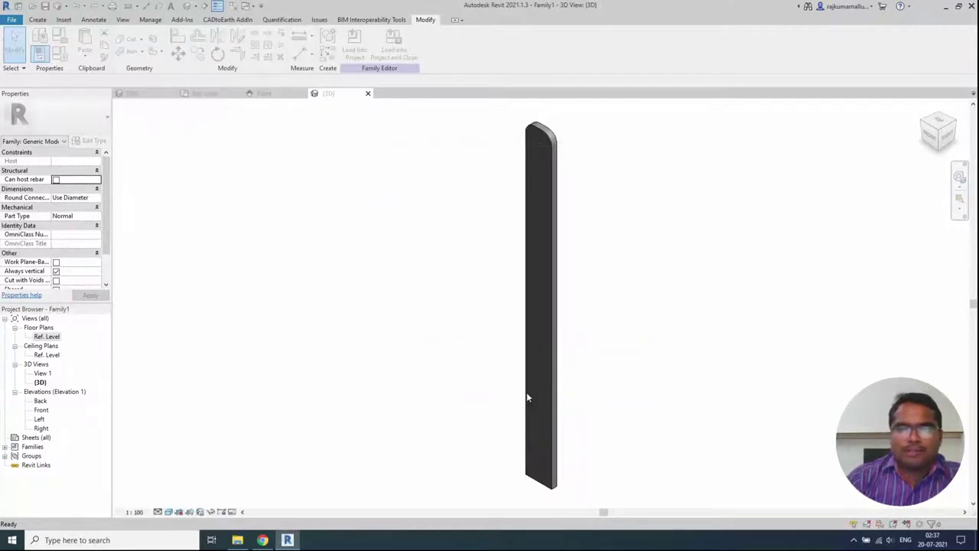
Step: Create a new family from the English Metric Generic Model.rft template
left_click(11, 18)
mouse_move(33, 57)
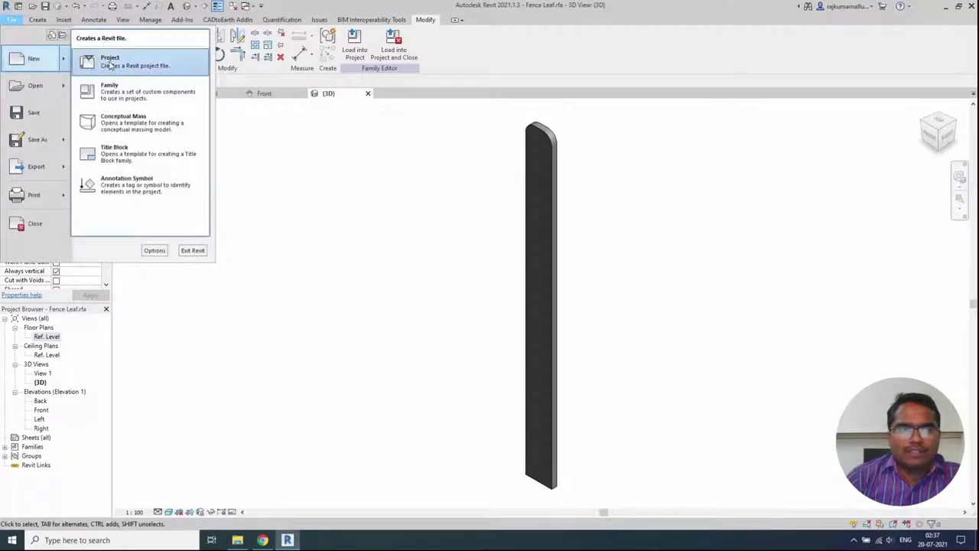
left_click(110, 88)
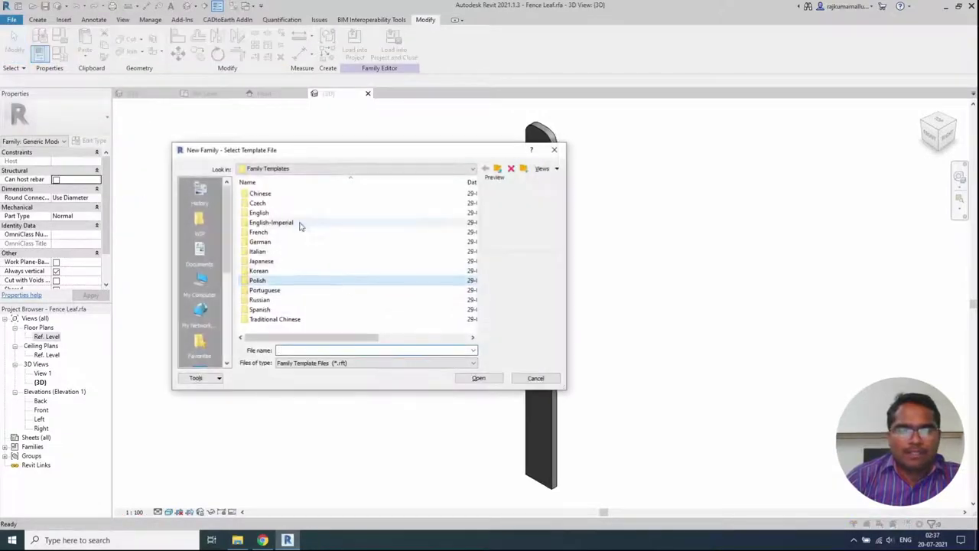
double_click(293, 213)
left_click(294, 241)
scroll(296, 244, "down", 3)
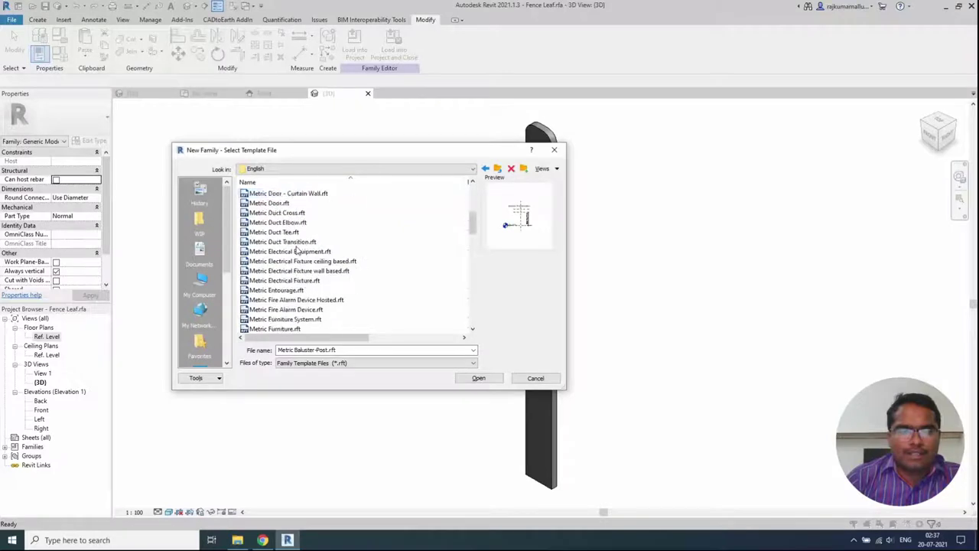
scroll(296, 248, "down", 3)
left_click(296, 244)
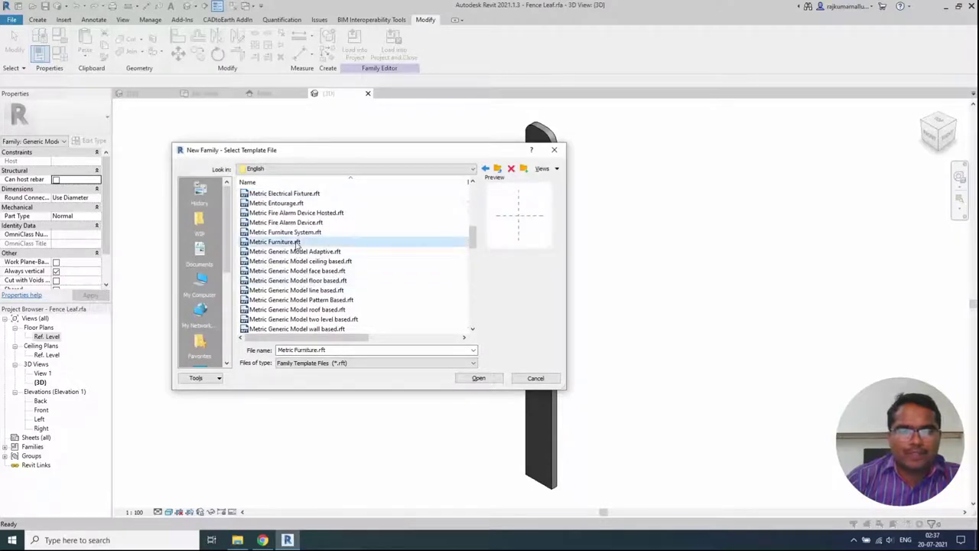
scroll(298, 245, "down", 3)
left_click(317, 253)
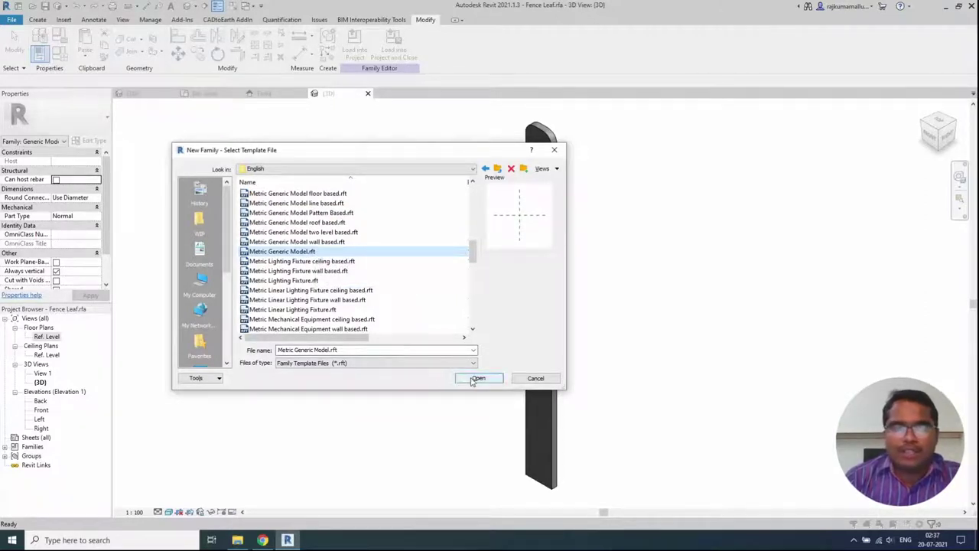
left_click(475, 379)
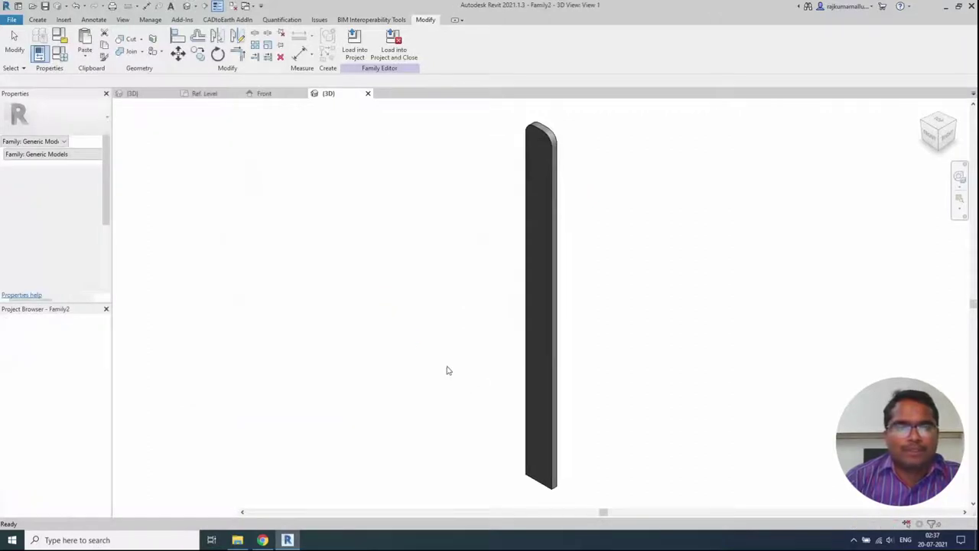
Step: Close inactive views and load Fence Leaf from its 3D view into Family2
left_click(233, 5)
left_click(197, 94)
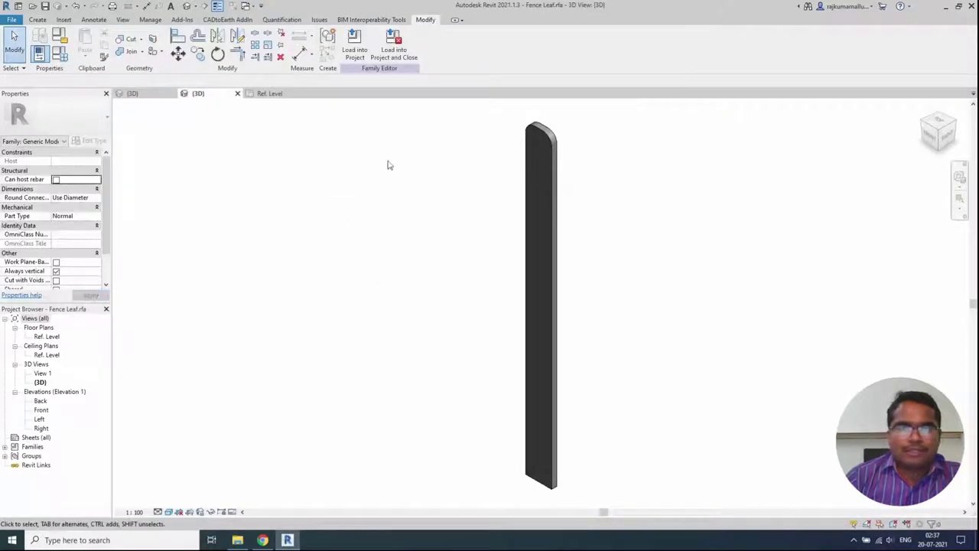
left_click(354, 42)
left_click(423, 215)
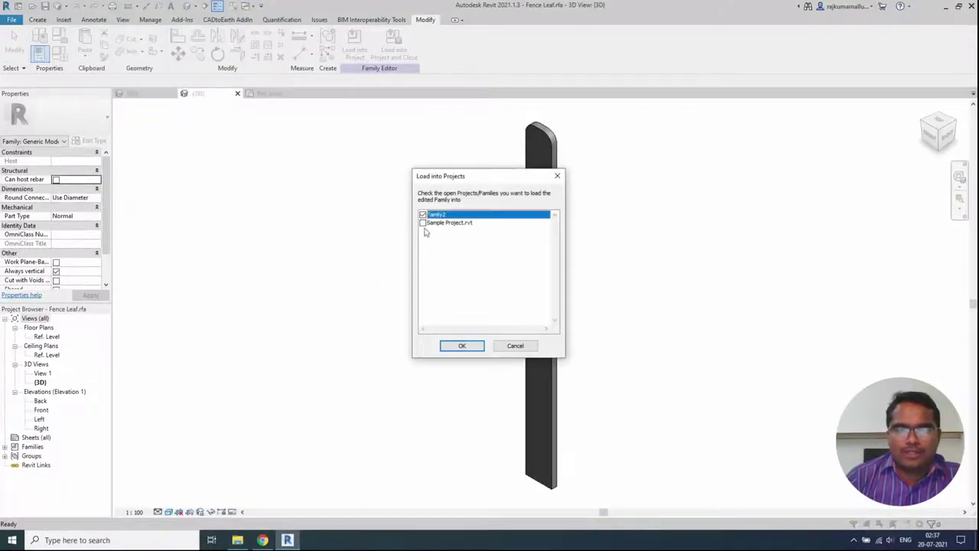
left_click(462, 346)
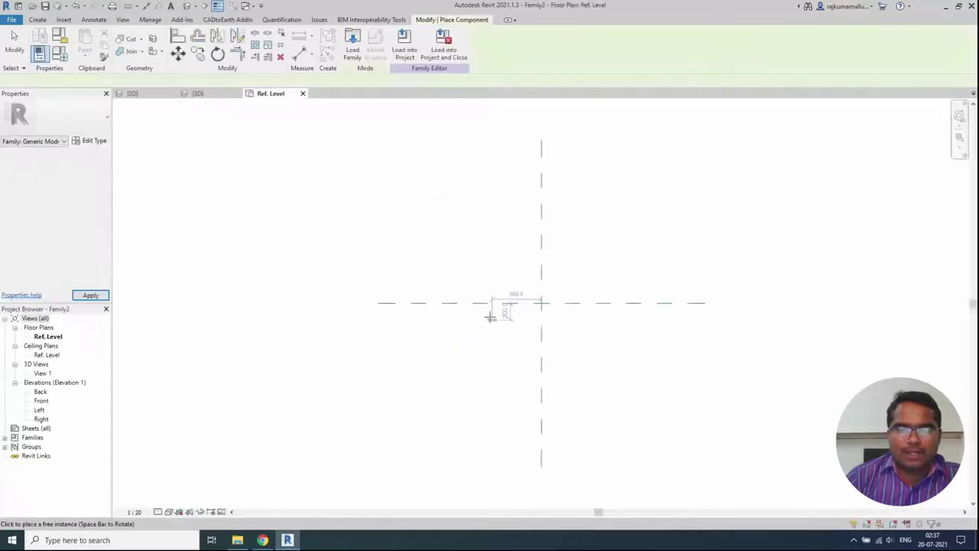
Step: Place one Fence Leaf instance in Family2's Ref. Level plan and pan to inspect it
left_click(392, 378)
scroll(509, 394, "up", 2)
key("Escape")
key("Escape")
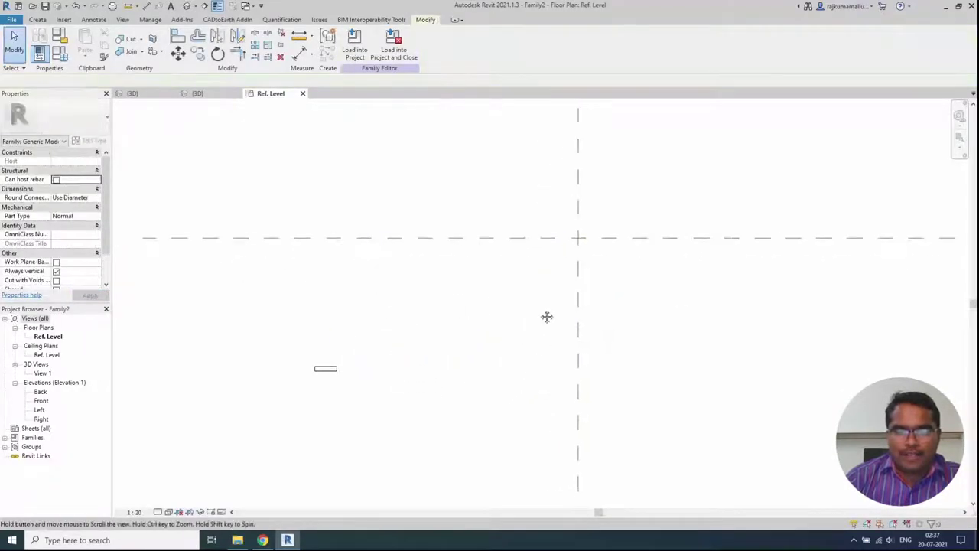
middle_click_drag(546, 317, 483, 326)
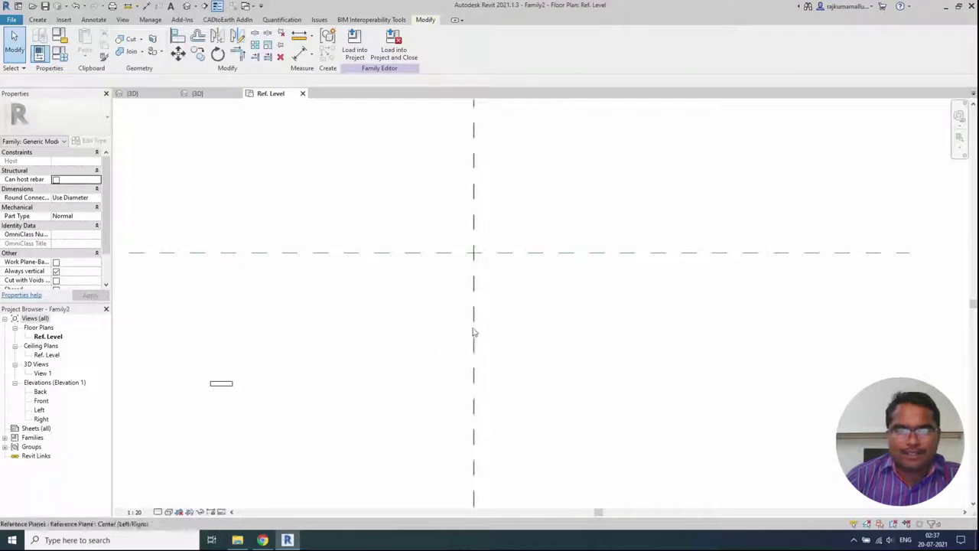
left_click(239, 387)
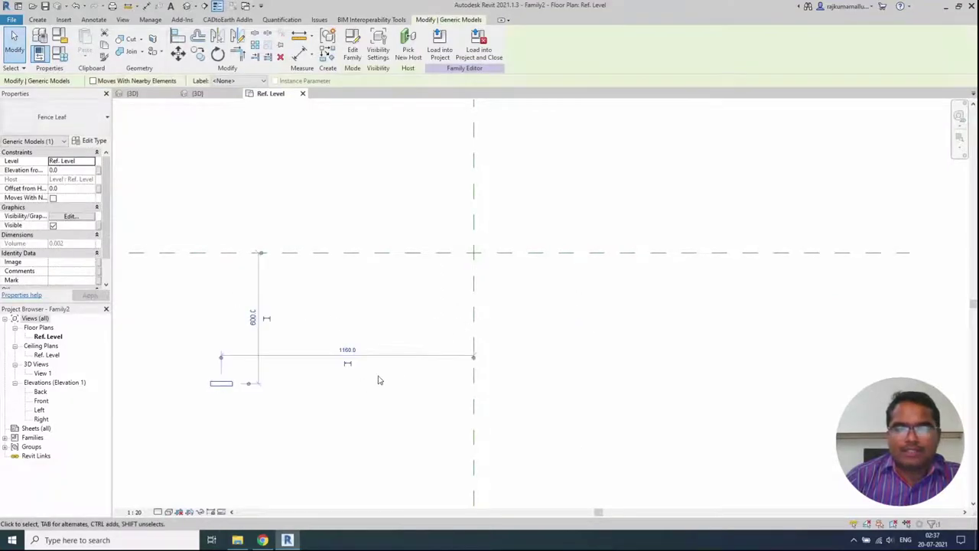
middle_click_drag(378, 380, 317, 373)
middle_click_drag(348, 313, 344, 349)
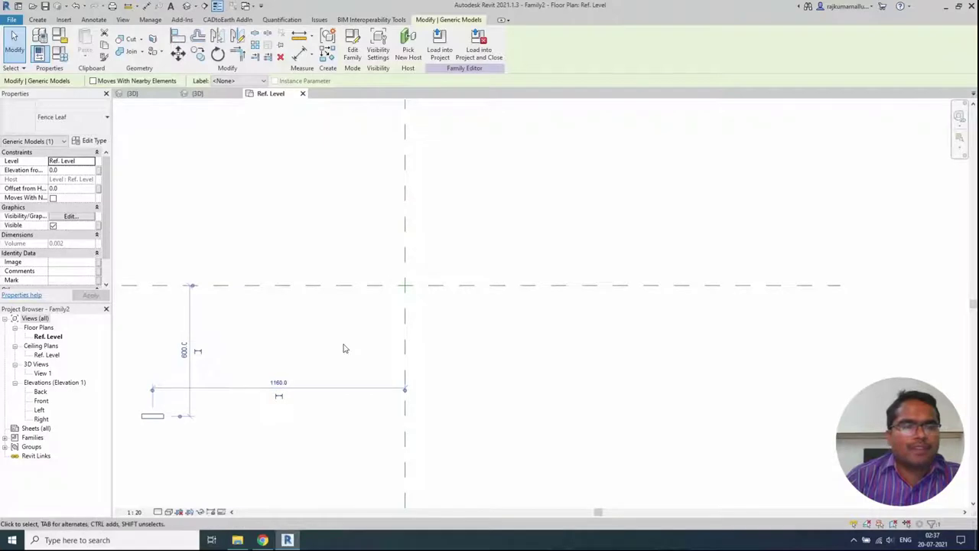
left_click(343, 349)
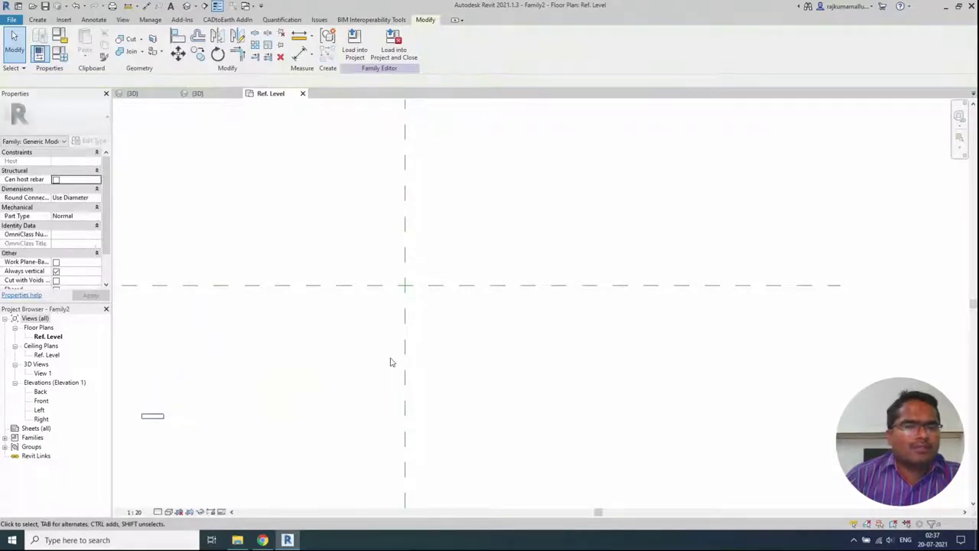
Step: Draw a vertical reference plane to the right of the centre plane with RP
left_click(403, 361)
key("r")
key("p")
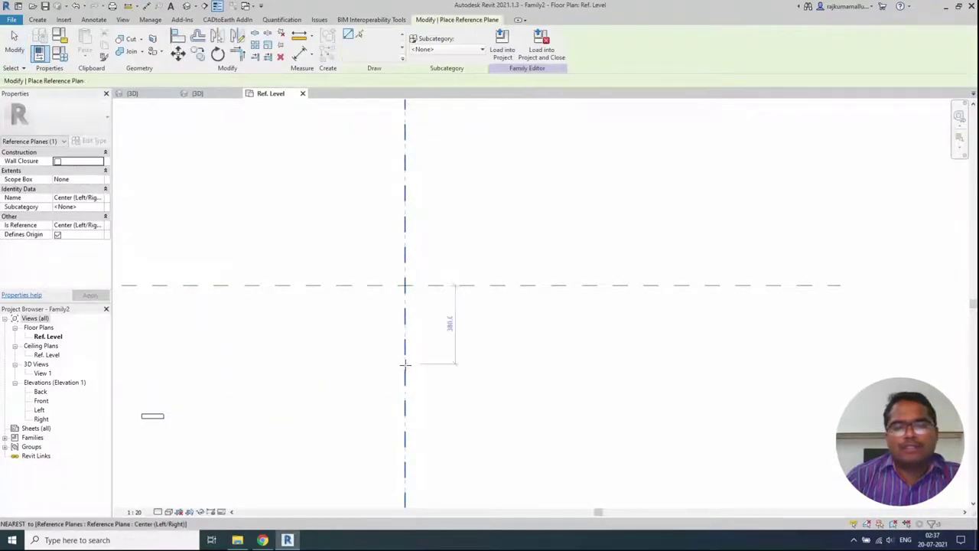
scroll(406, 365, "down", 3)
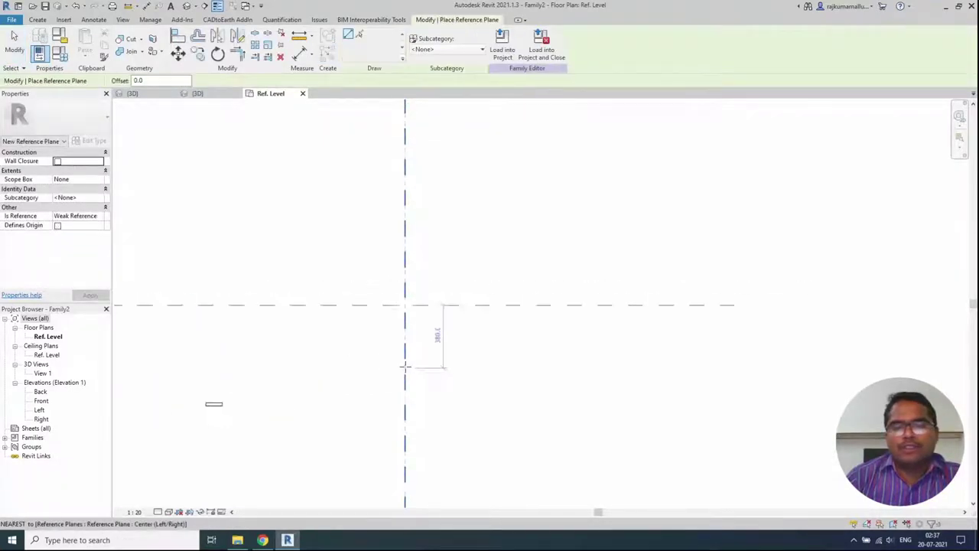
left_click(632, 191)
key("Escape")
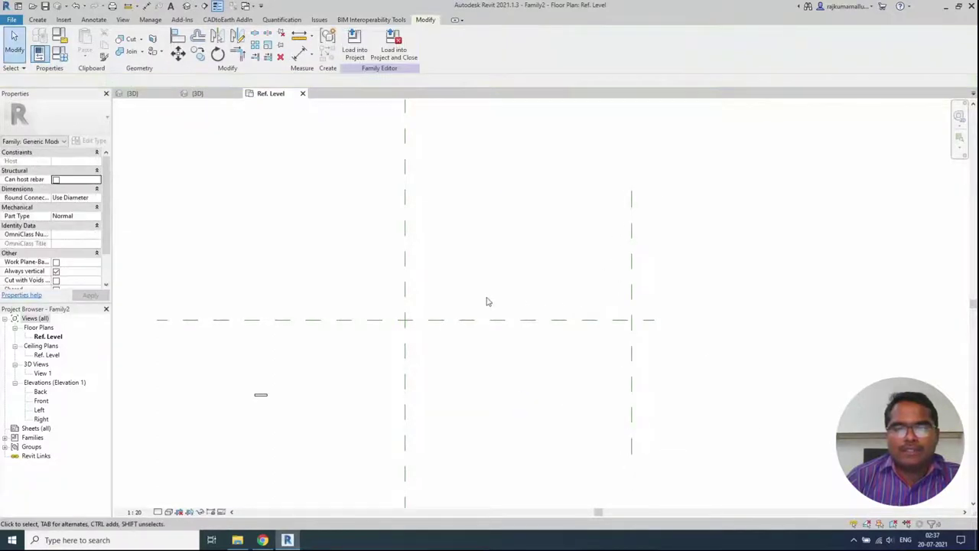
Step: Dimension the centre plane to the new plane (1818) and label it with a new Fence Length parameter
key("d")
key("i")
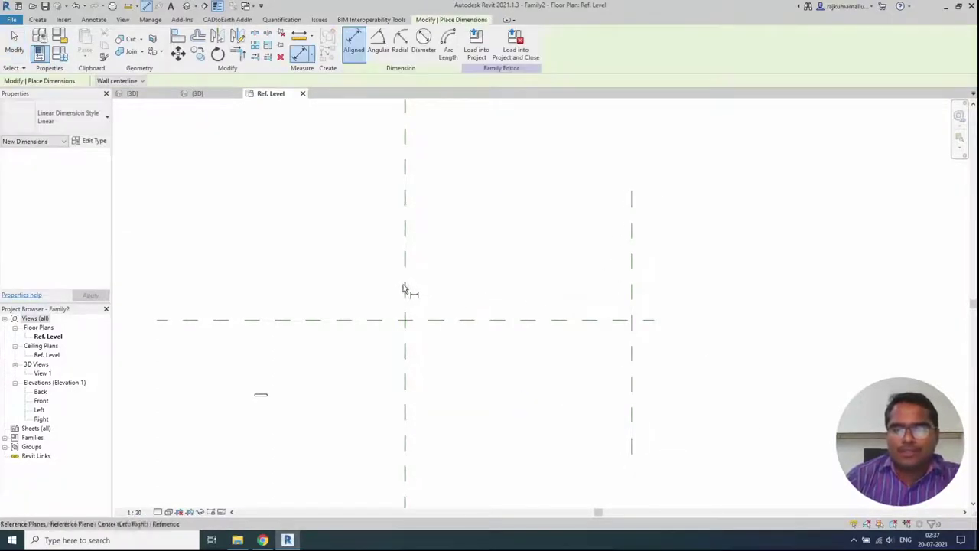
left_click(405, 286)
left_click(632, 264)
left_click(663, 232)
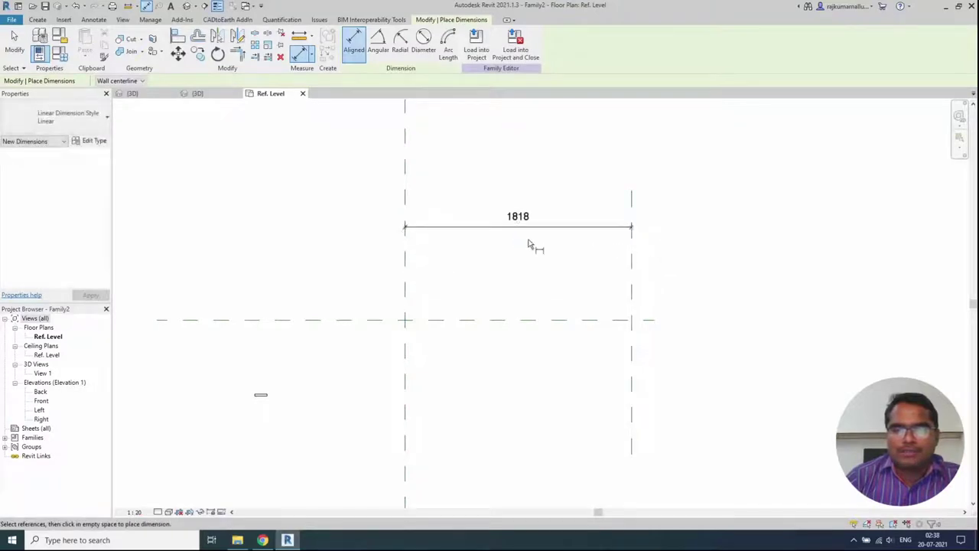
key("Escape")
key("Escape")
left_click(544, 227)
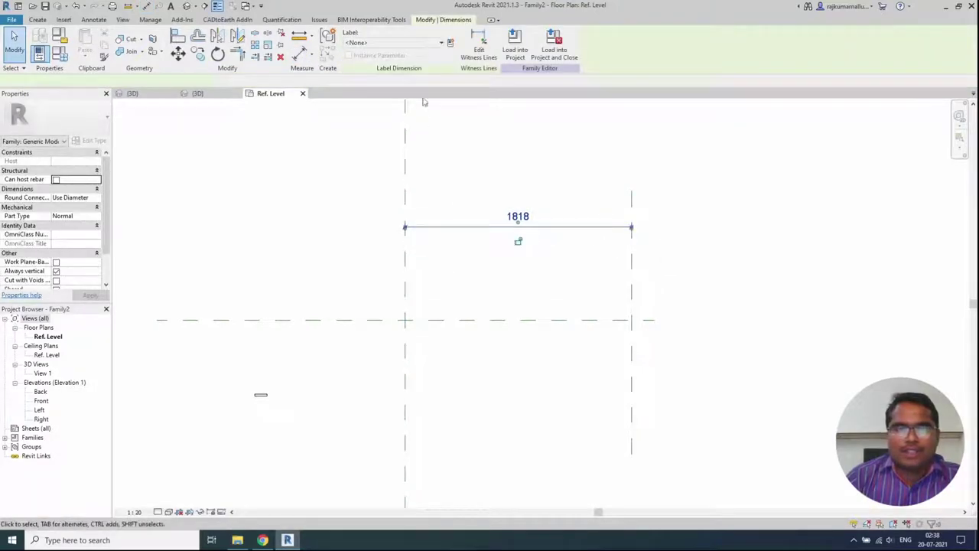
left_click(451, 45)
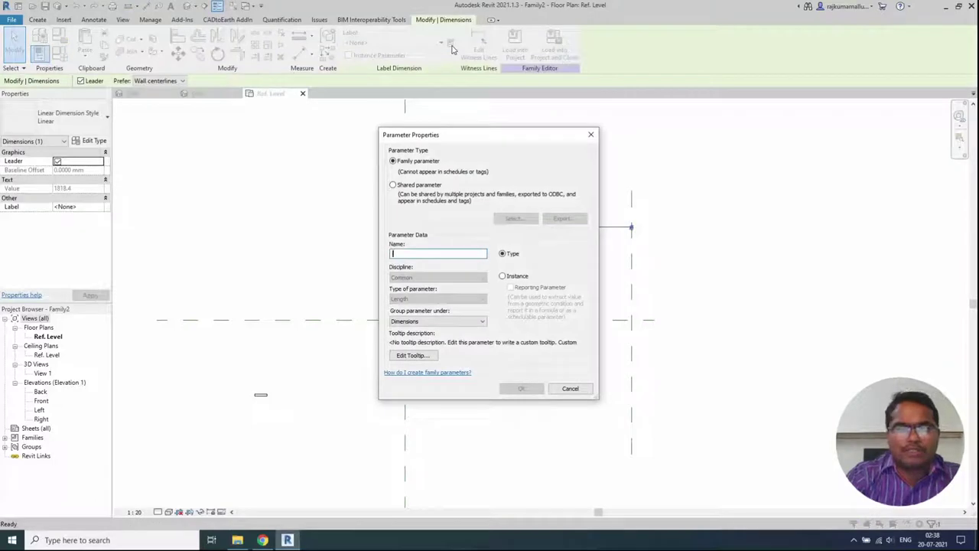
type("Fence")
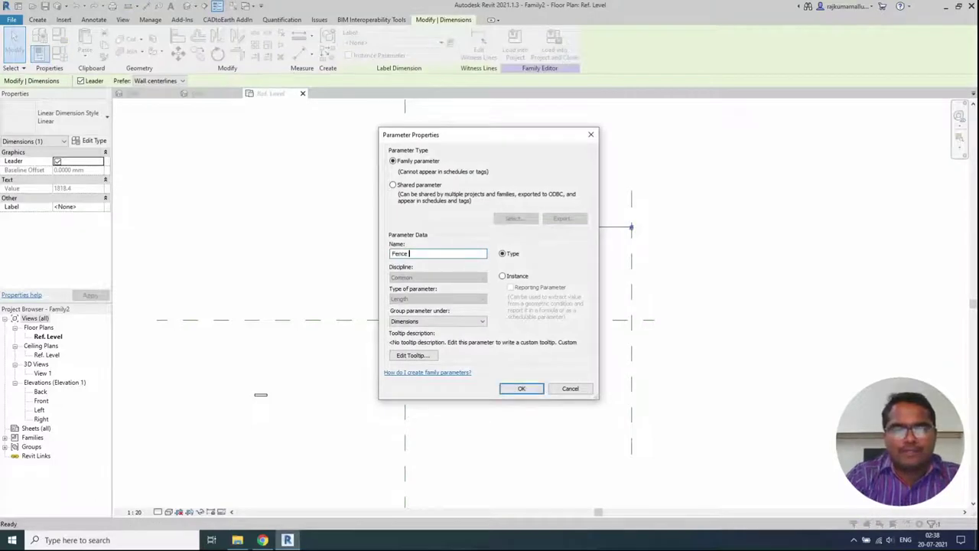
type(" Length")
key("Return")
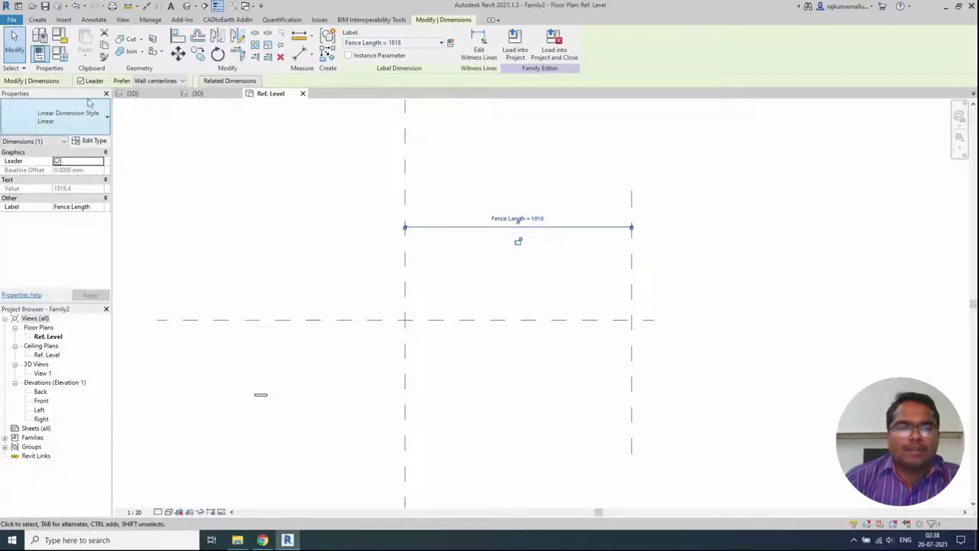
Step: Change Fence Length to an instance parameter in Family Types
left_click(65, 63)
left_click(607, 225)
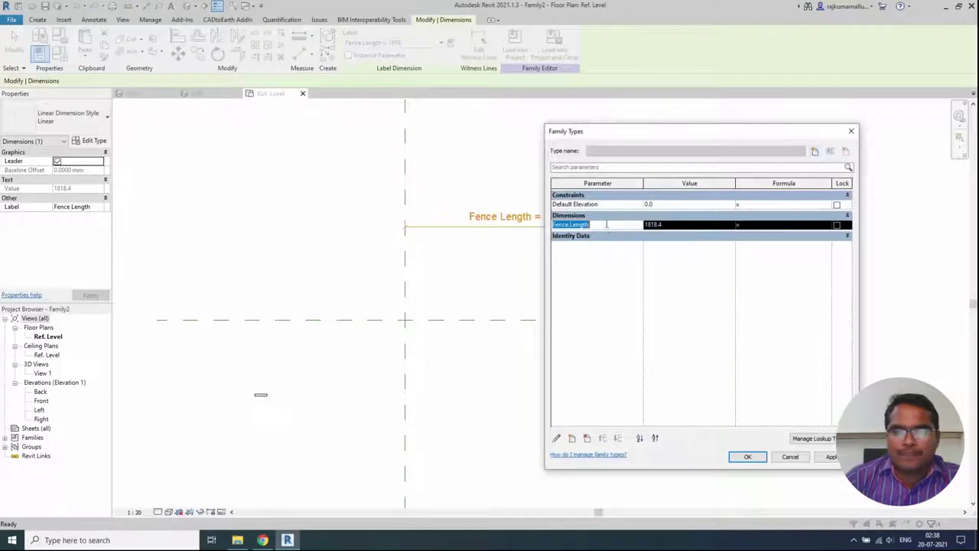
left_click(556, 438)
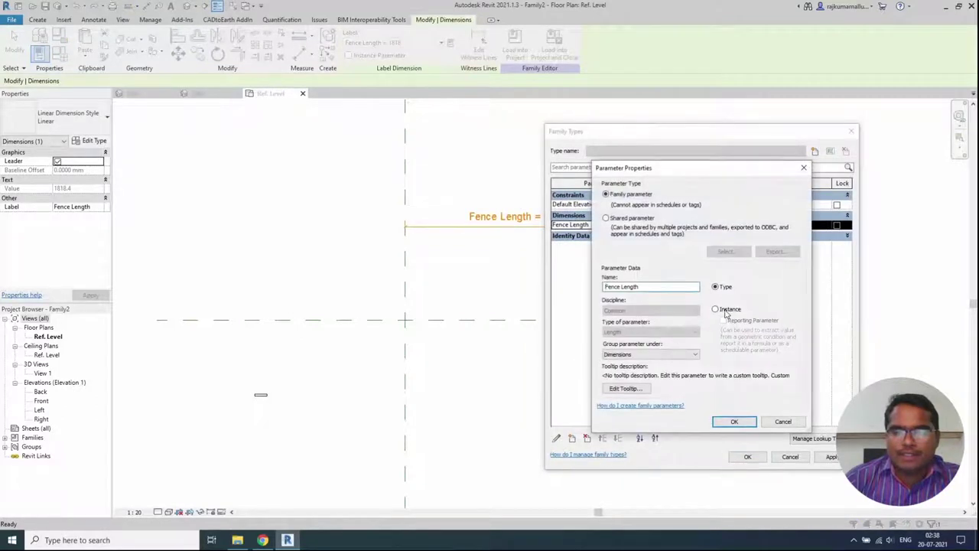
left_click(734, 421)
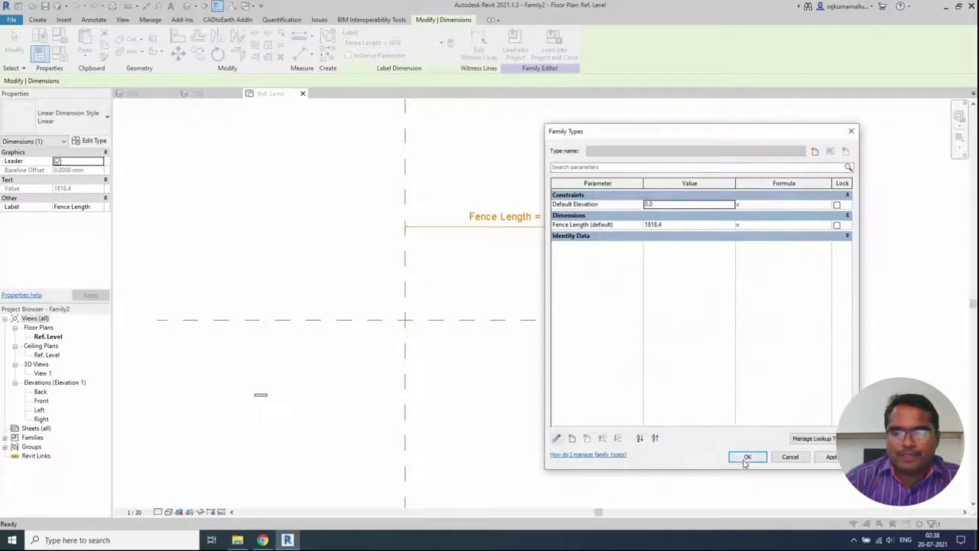
left_click(747, 457)
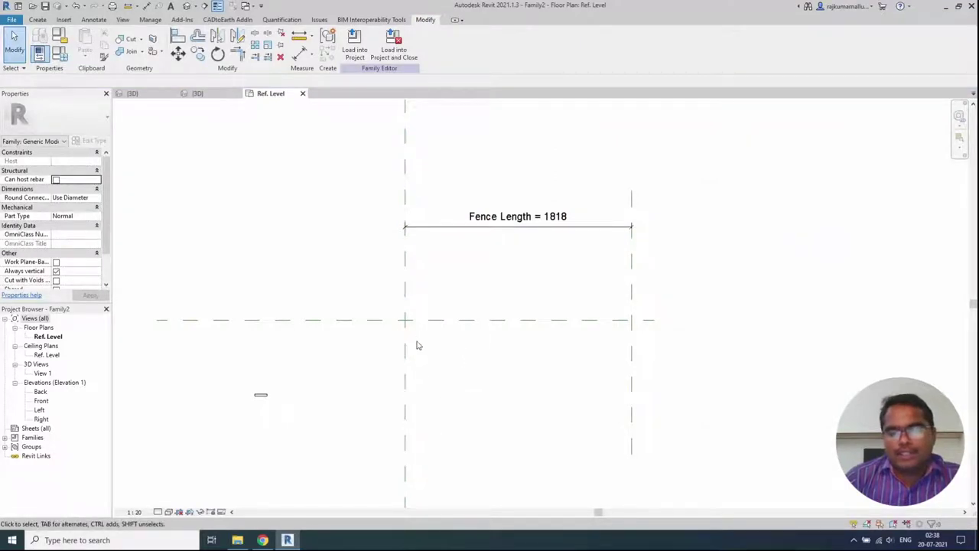
Step: Move the Fence Leaf up toward the reference-plane intersection
scroll(406, 321, "up", 1)
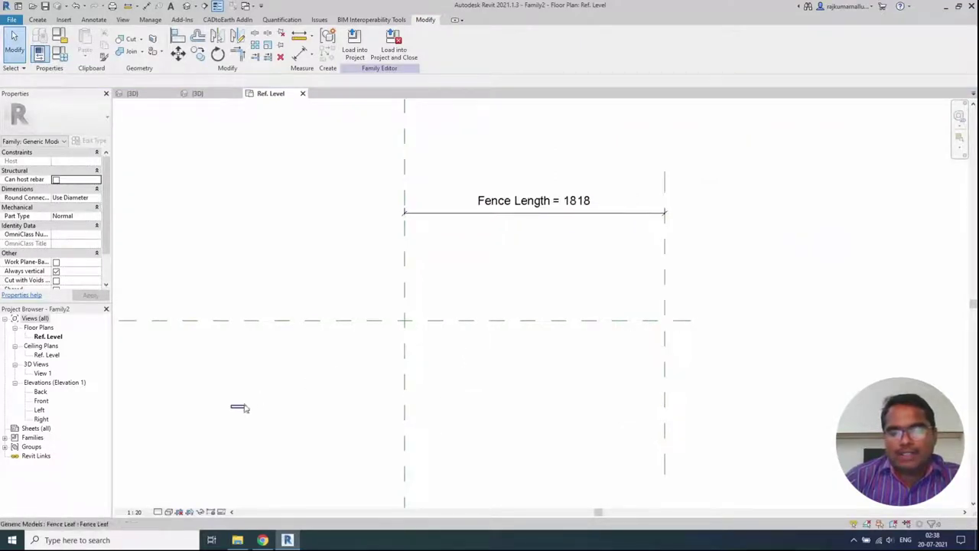
left_click(238, 406)
left_click_drag(239, 406, 382, 332)
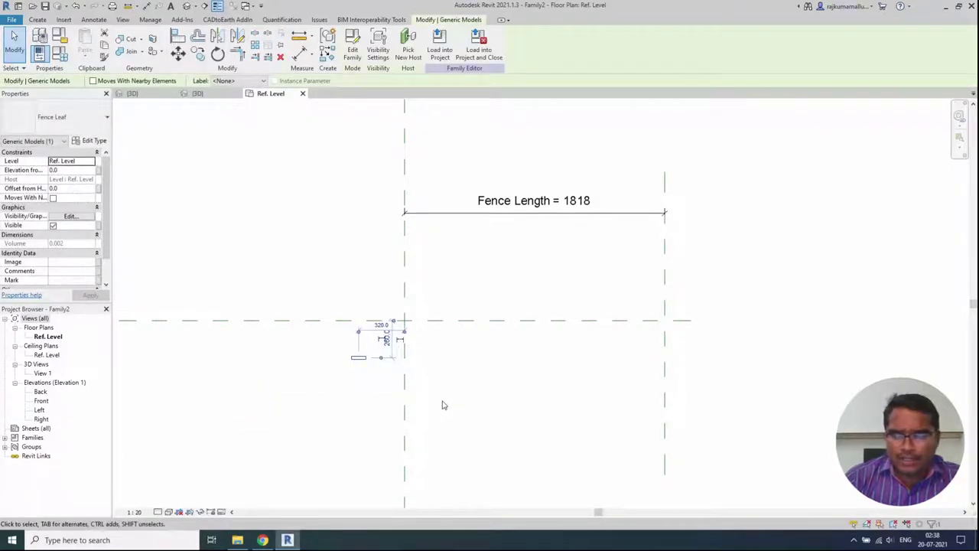
Step: Draw a short vertical reference plane just right of centre with RP
scroll(417, 335, "up", 2)
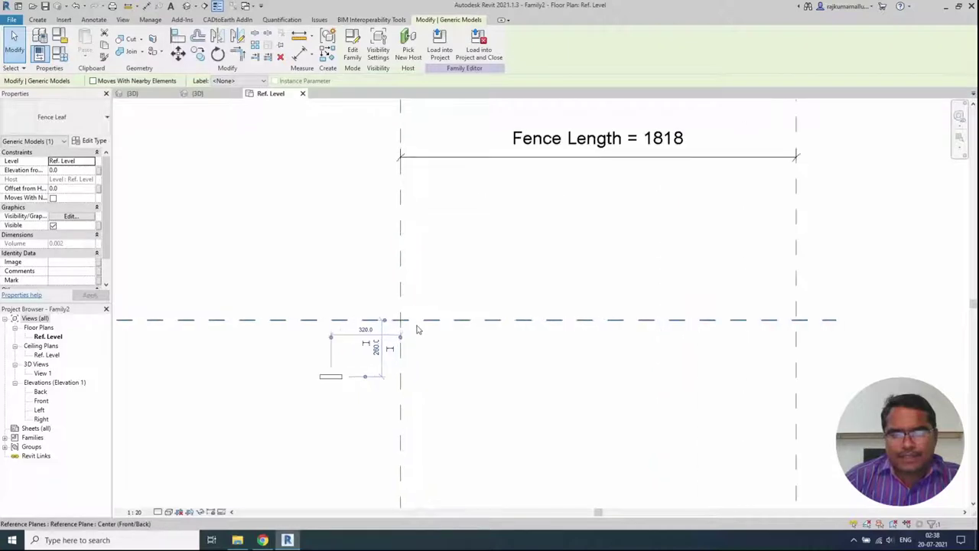
key("r")
key("p")
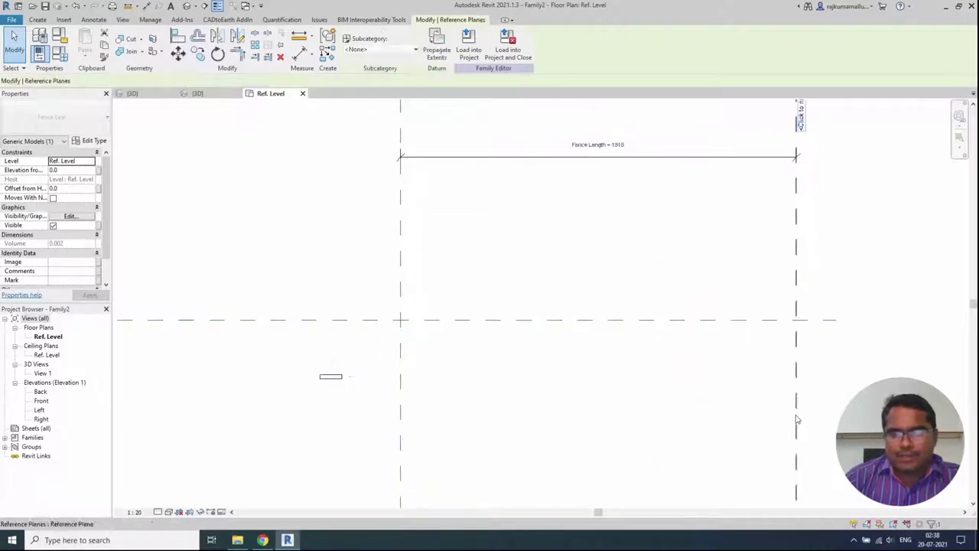
left_click(433, 374)
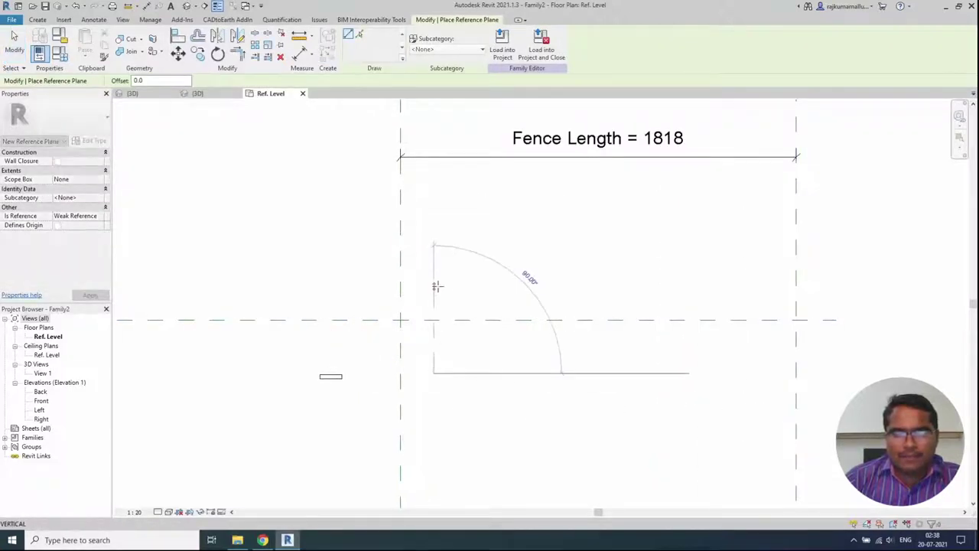
left_click(435, 274)
key("Escape")
key("Escape")
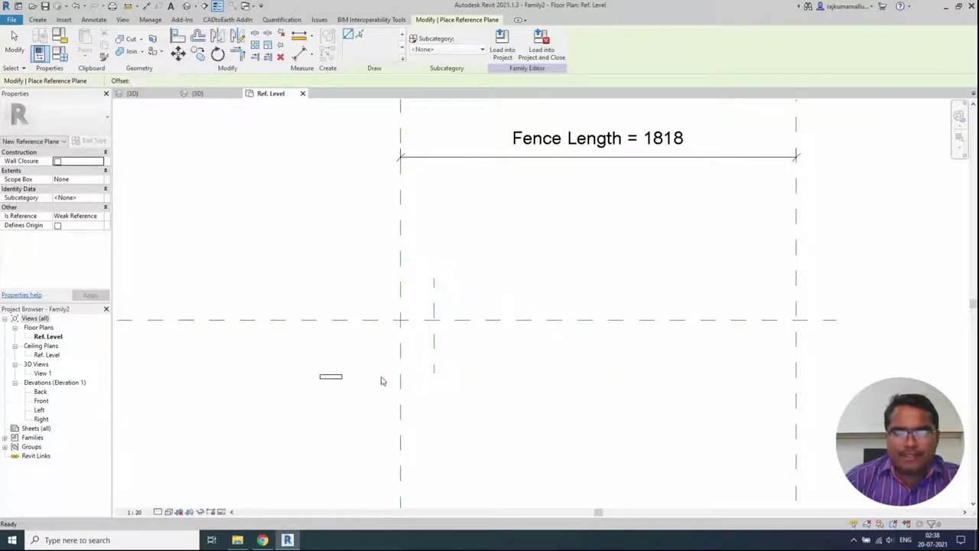
Step: Snap the Fence Leaf onto the centre reference-plane intersection
left_click(331, 376)
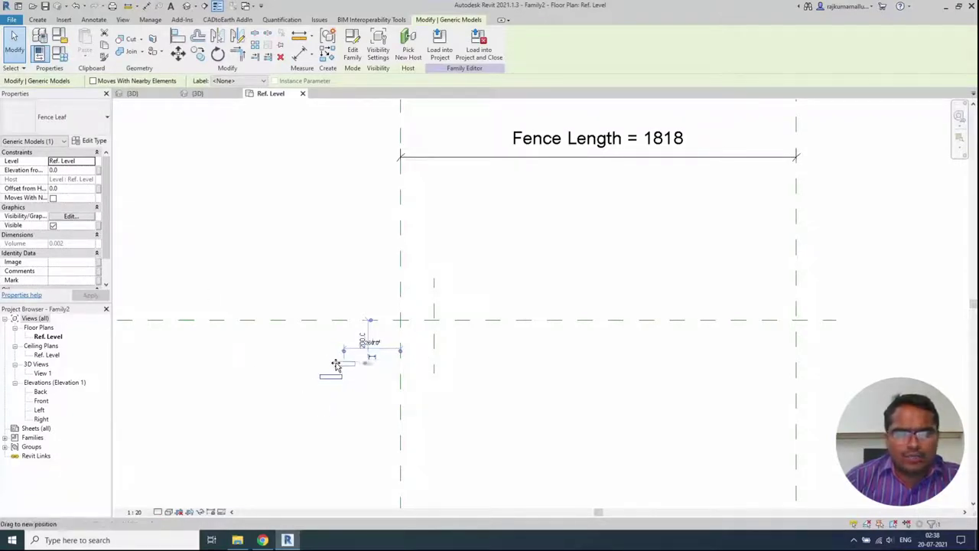
left_click_drag(334, 360, 351, 339)
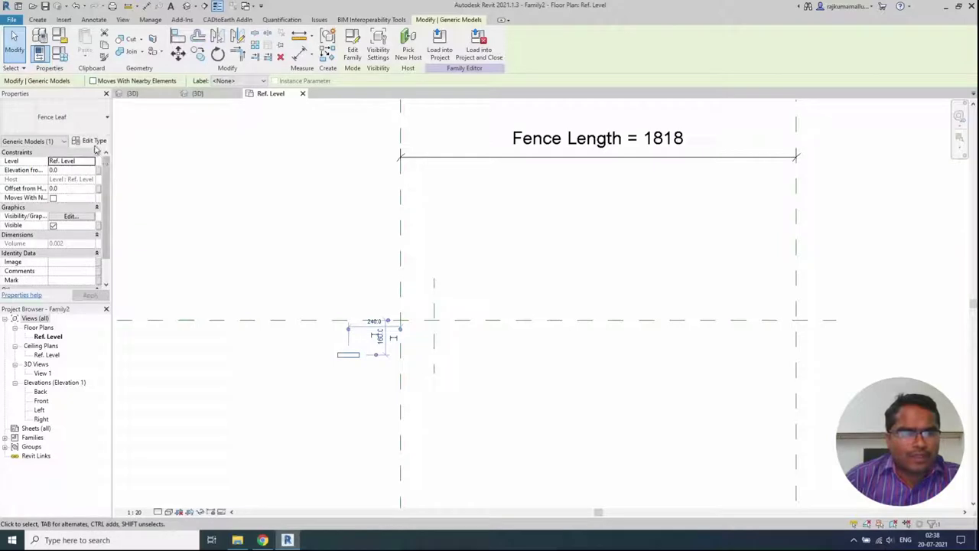
left_click(93, 143)
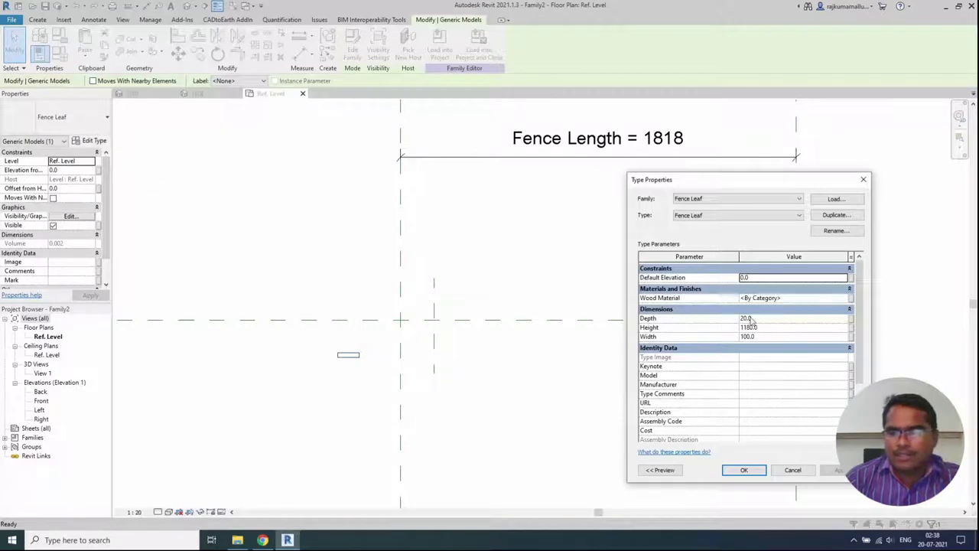
Step: Associate the leaf's Depth with a new Leaf Depth family parameter
left_click(852, 321)
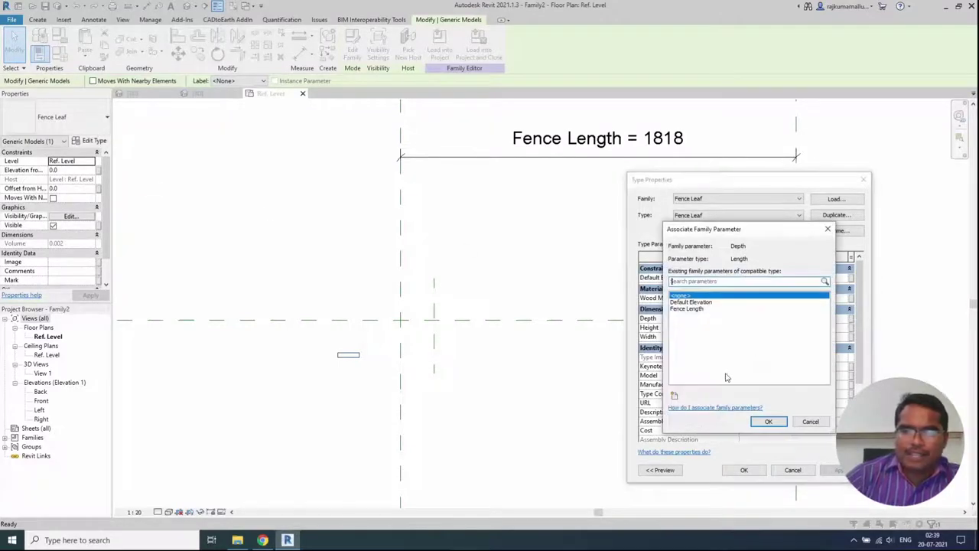
left_click(675, 395)
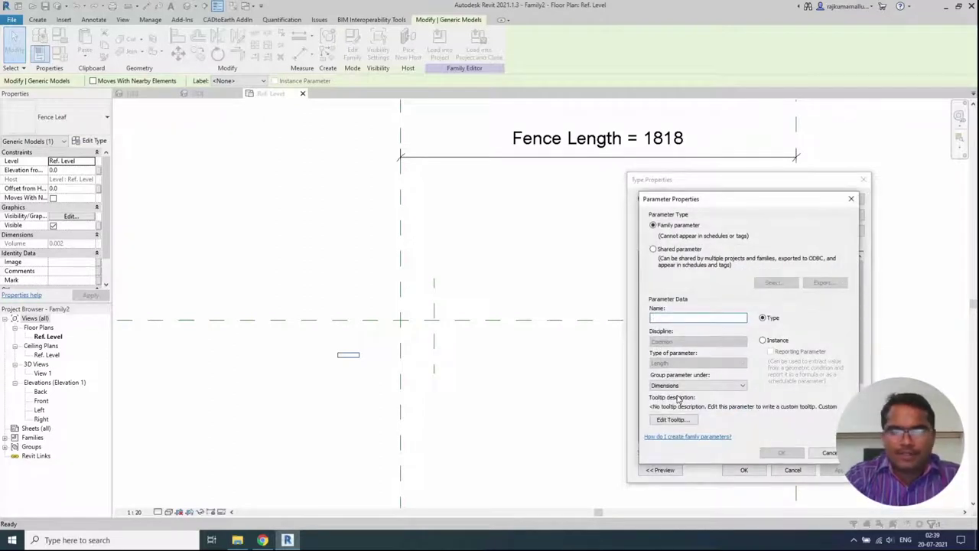
type("Leaf")
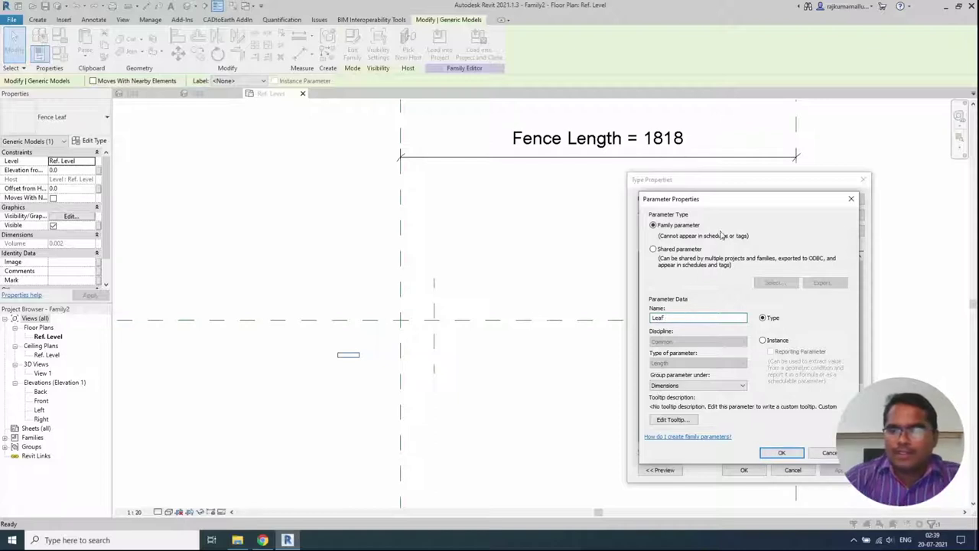
left_click_drag(732, 205, 491, 238)
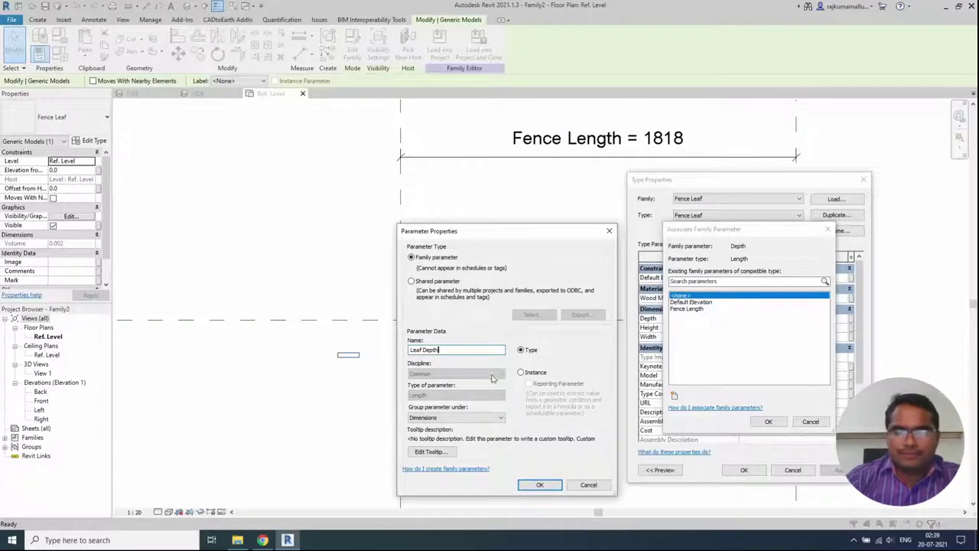
left_click(539, 484)
left_click(774, 423)
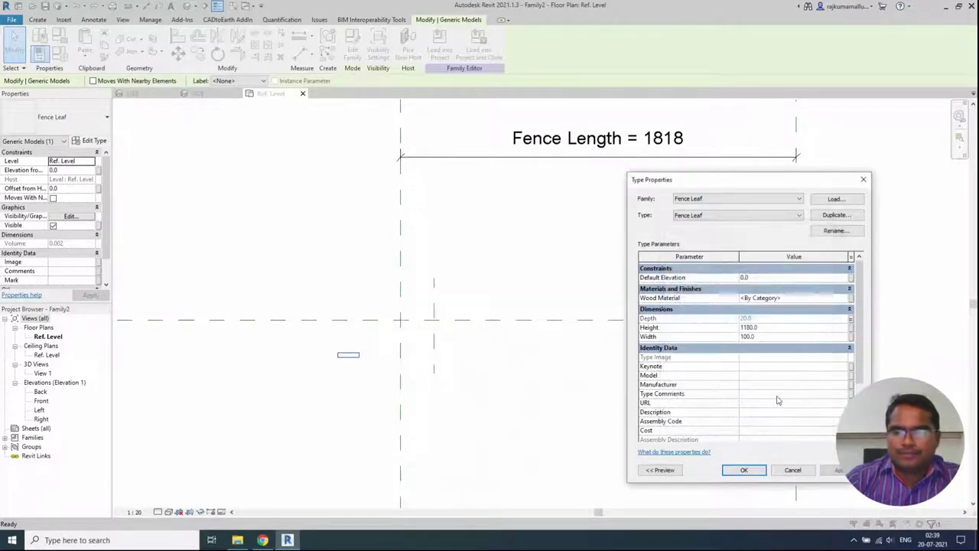
Step: Associate the leaf's Height with a new Leaf Height family parameter
left_click(851, 328)
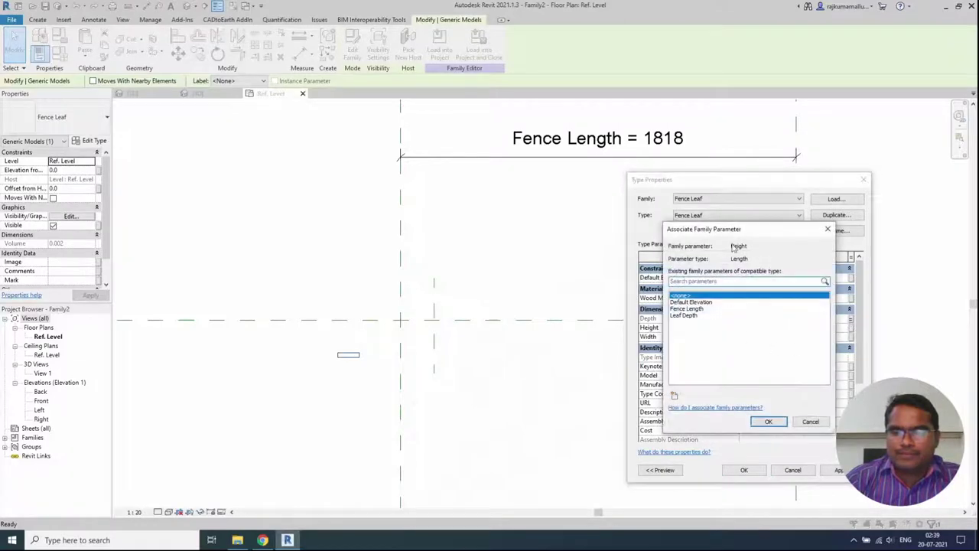
left_click(467, 395)
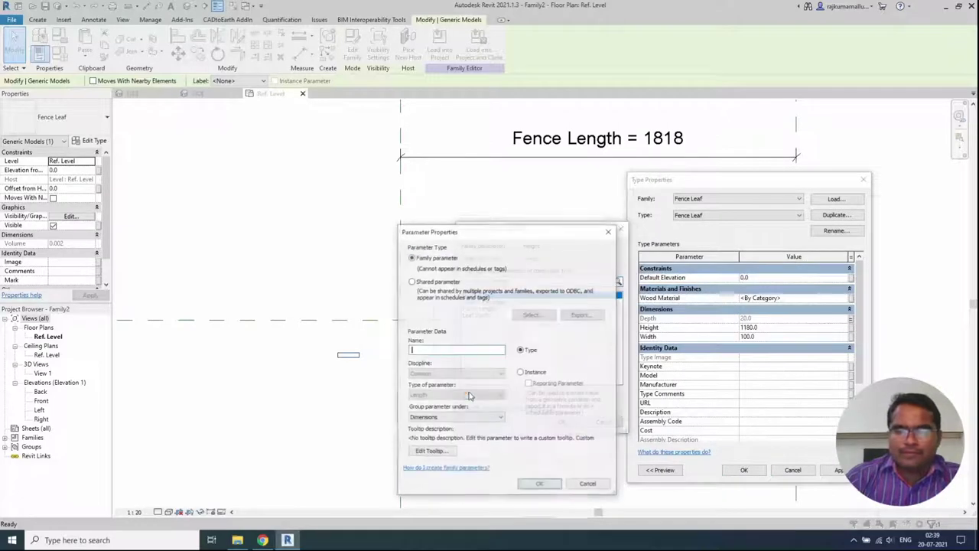
type("Leaf Height")
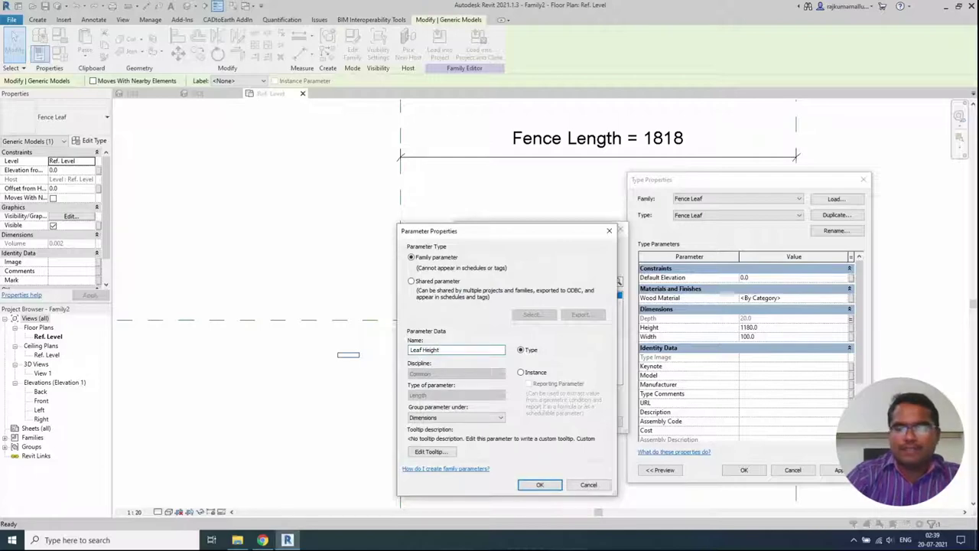
key("Return")
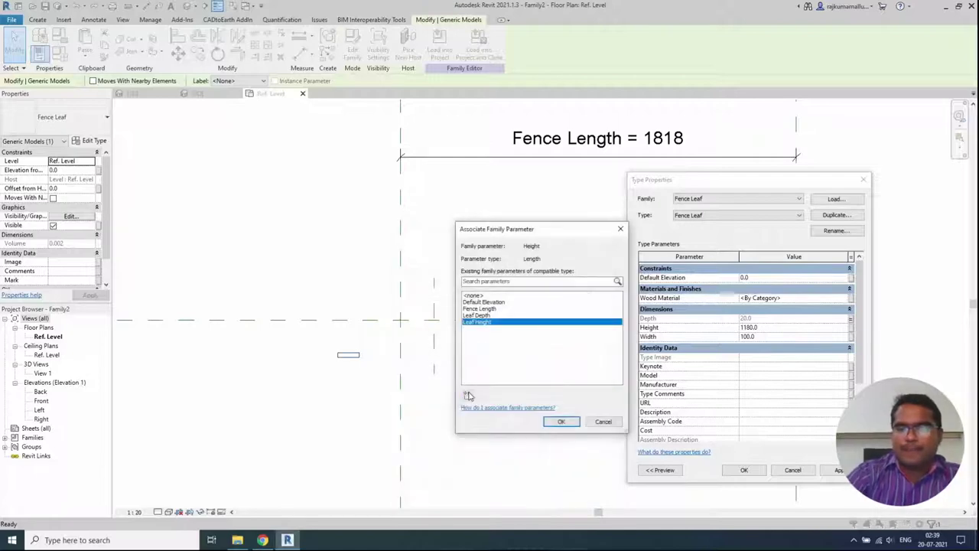
left_click(561, 422)
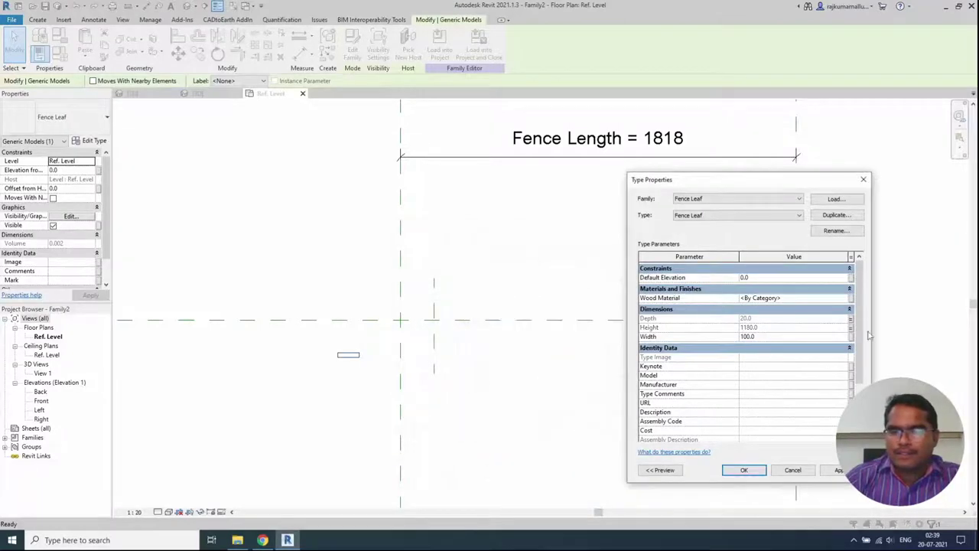
Step: Associate the leaf's Width with a new Leaf Width family parameter
left_click(851, 342)
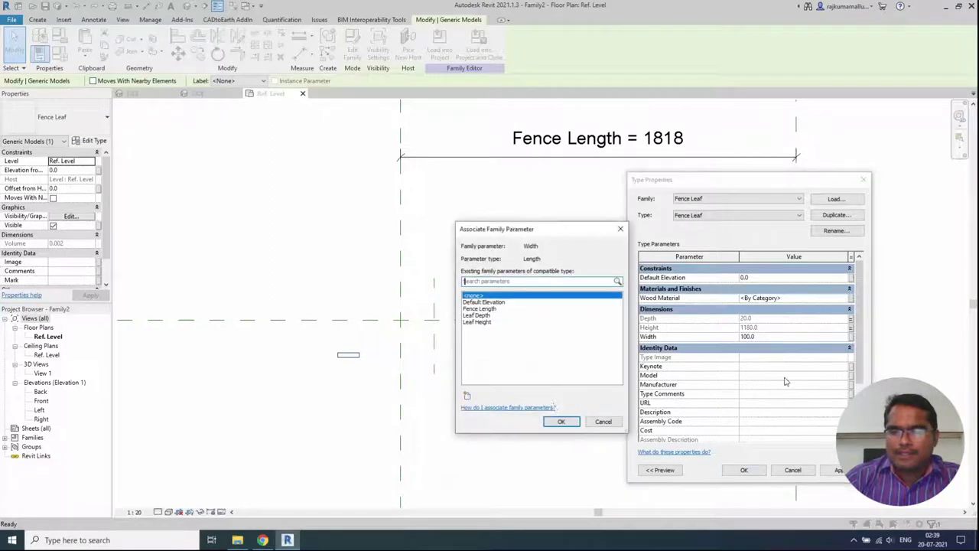
left_click(466, 395)
type("Leaf Width")
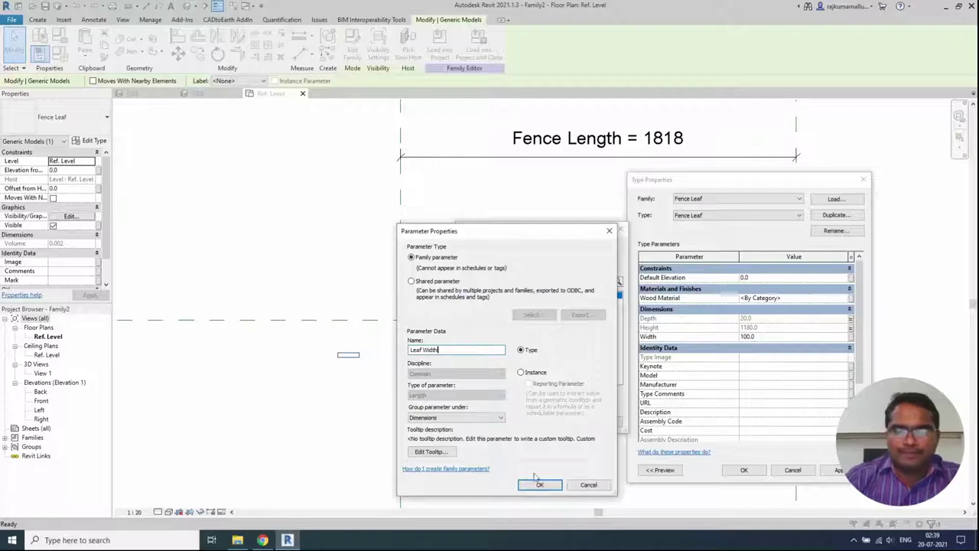
left_click(538, 481)
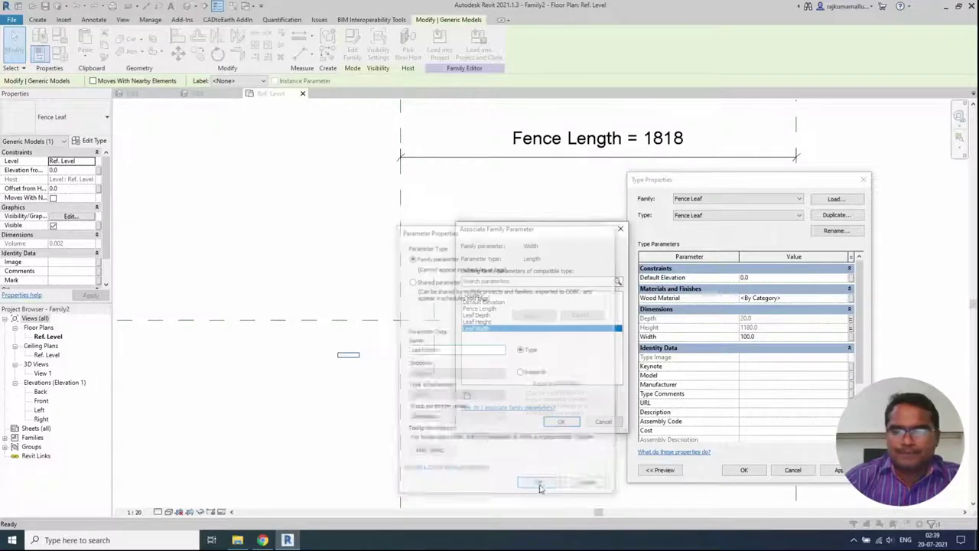
left_click(579, 423)
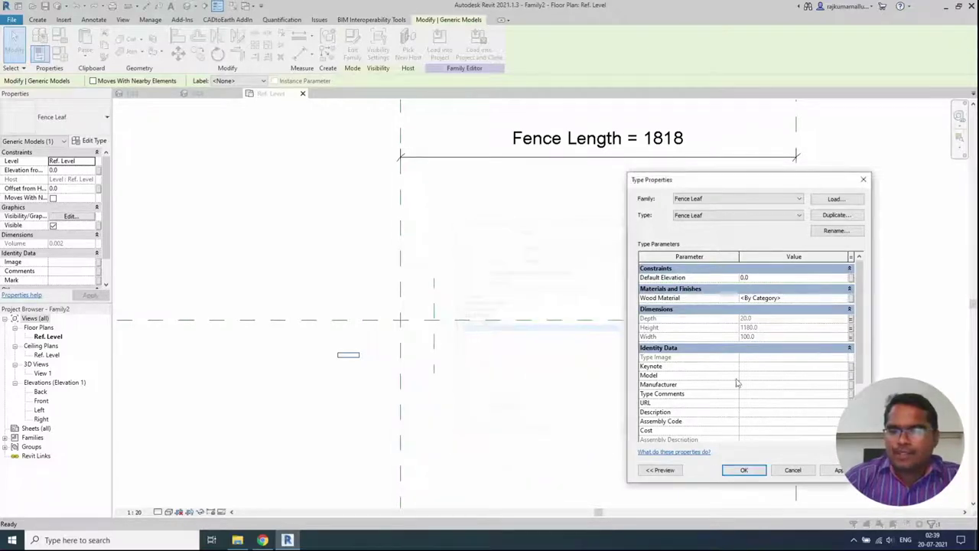
Step: Associate Wood Material with a new Wood Material family parameter
left_click(854, 297)
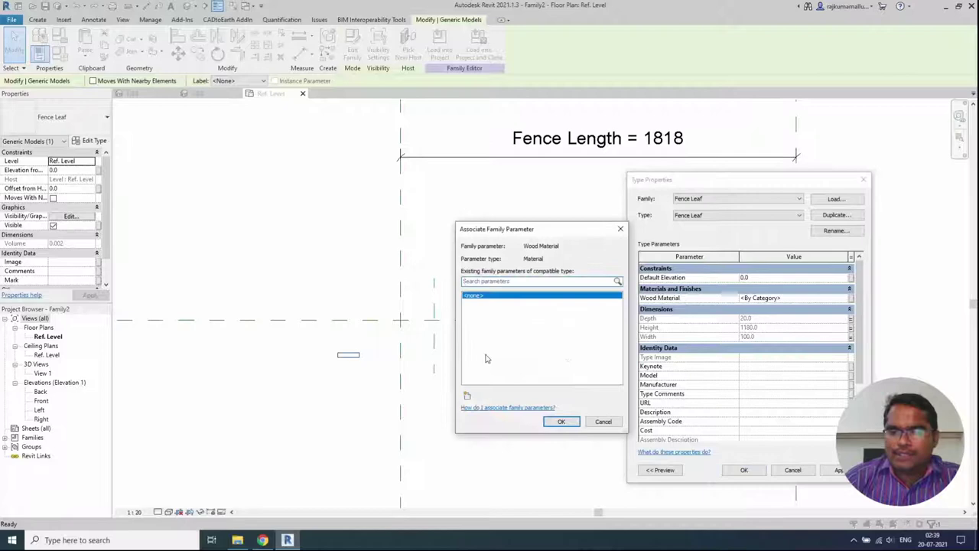
left_click(466, 394)
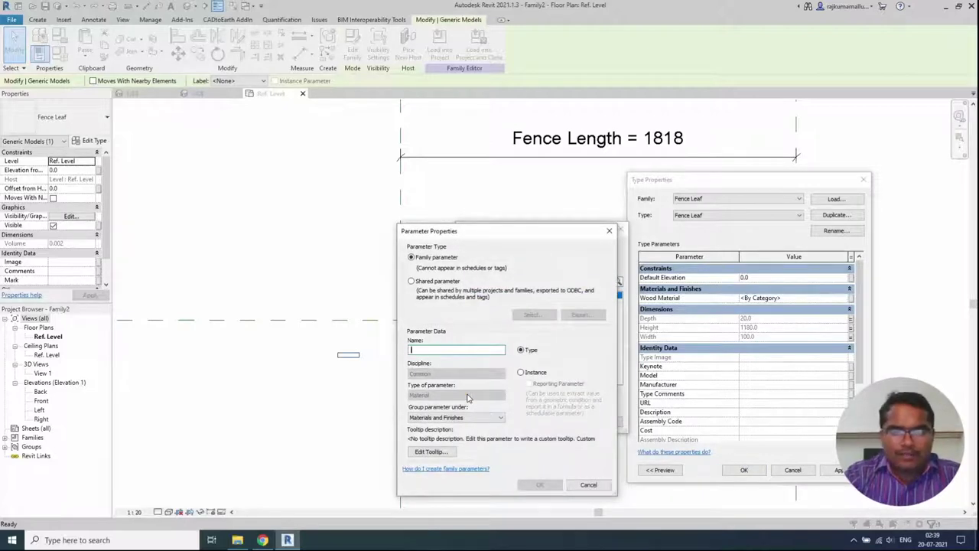
type("Wood Mat")
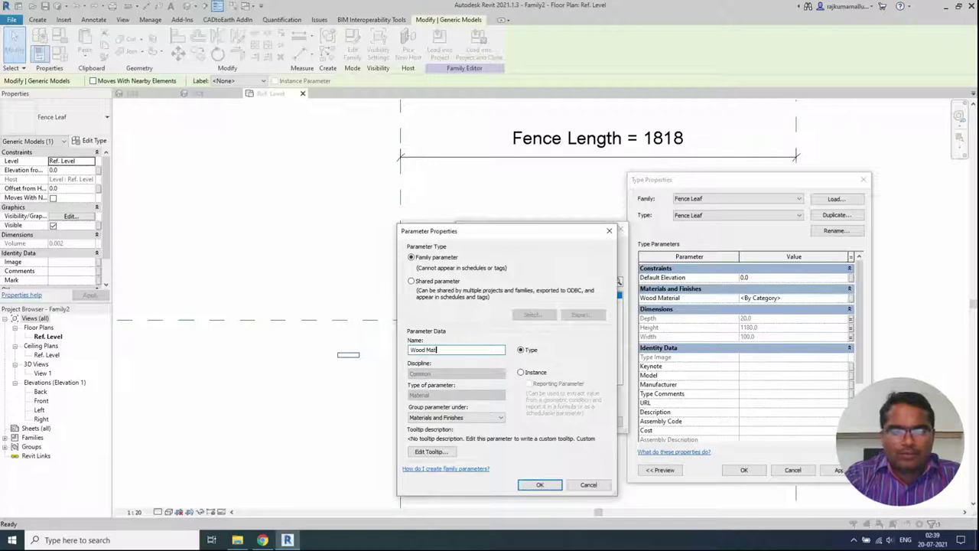
type("erial")
key("Return")
key("Return")
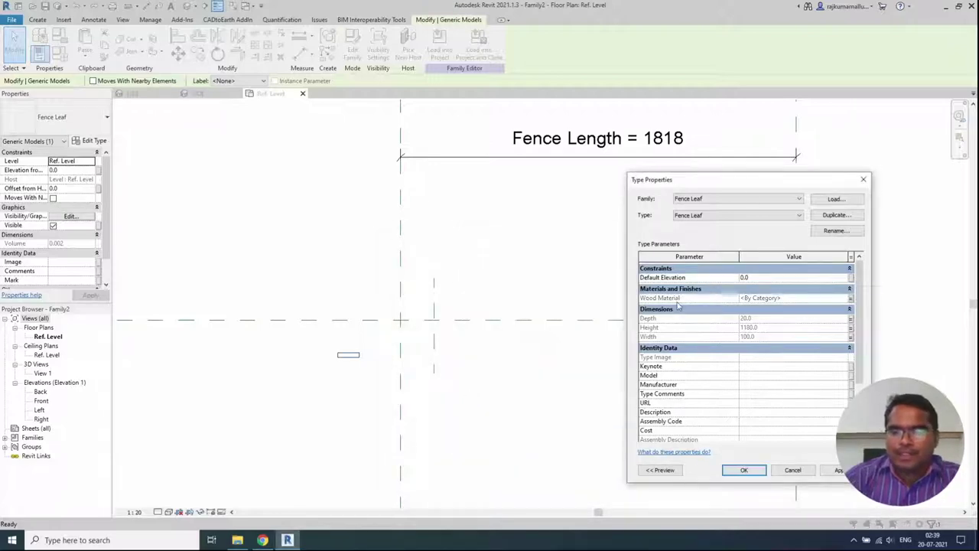
Step: Close Type Properties and align the leaf to the short vertical and horizontal reference planes
left_click(742, 470)
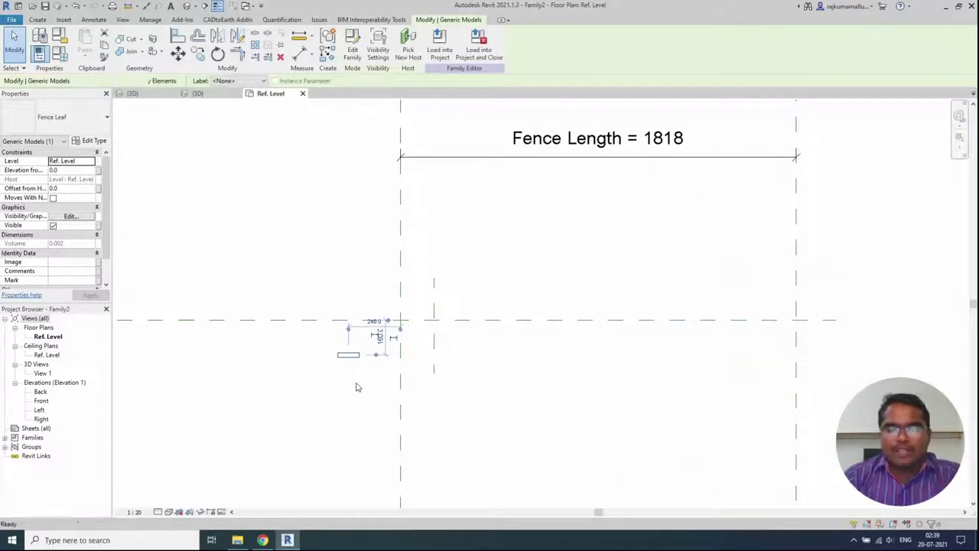
left_click(357, 387)
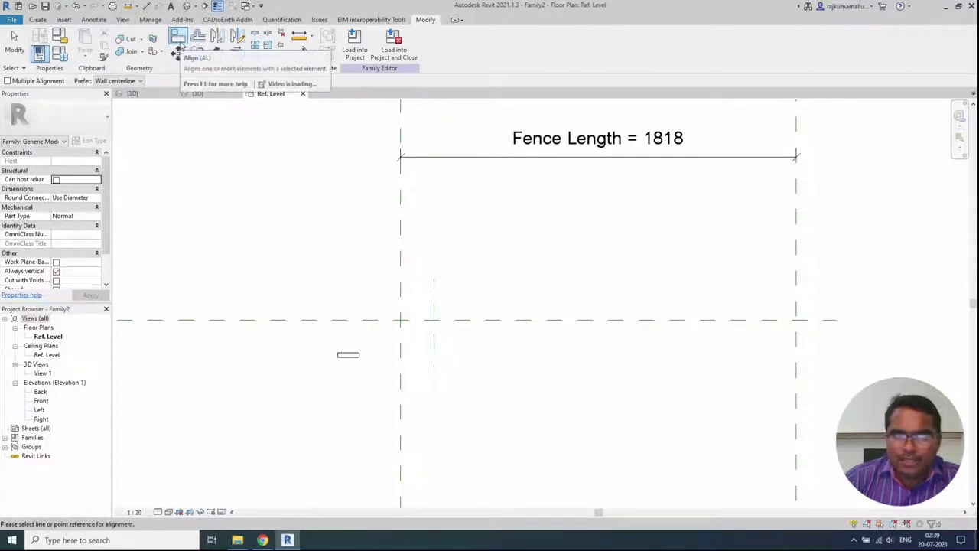
left_click(435, 351)
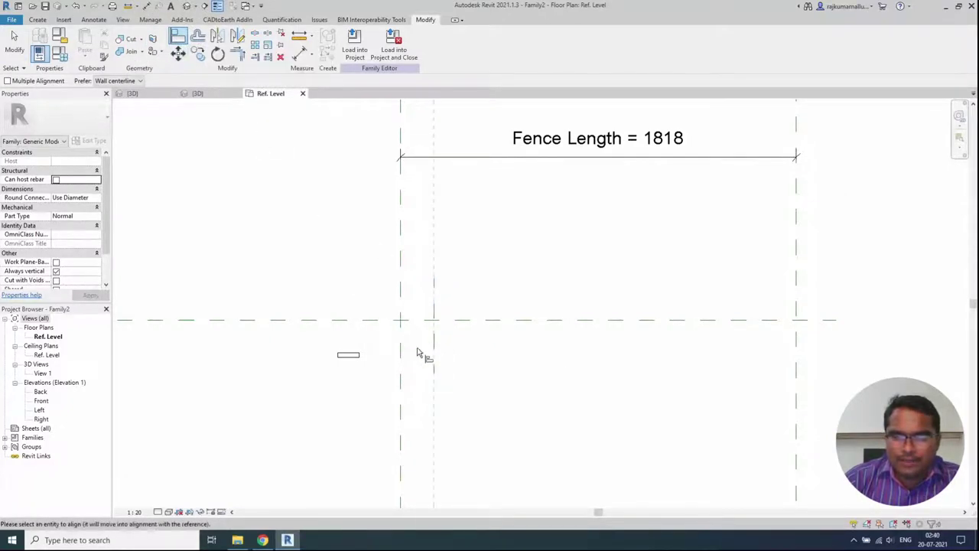
left_click(348, 354)
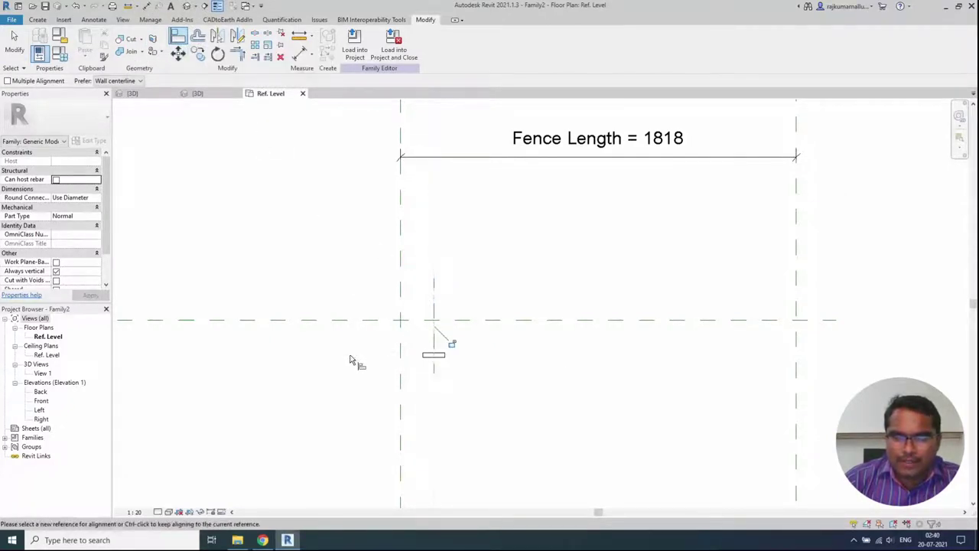
left_click(482, 322)
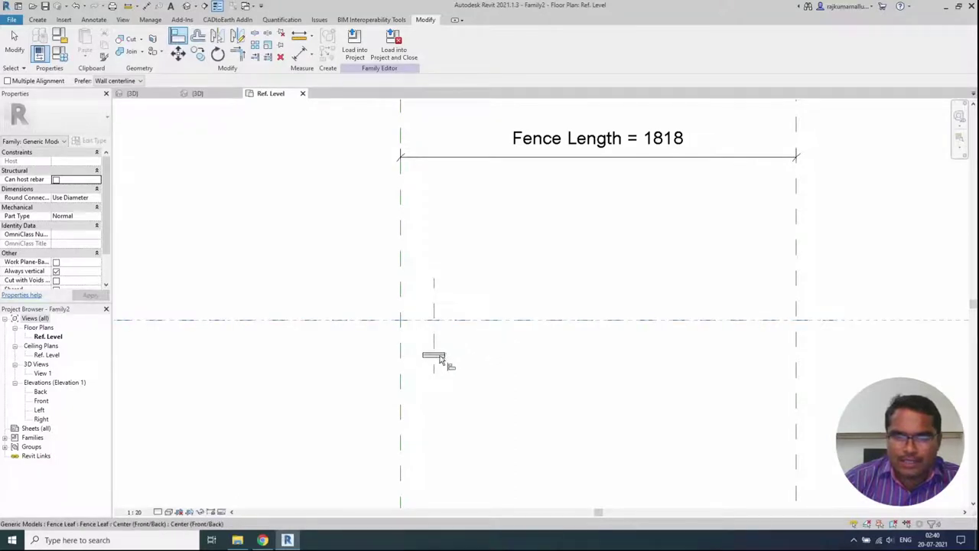
left_click(442, 356)
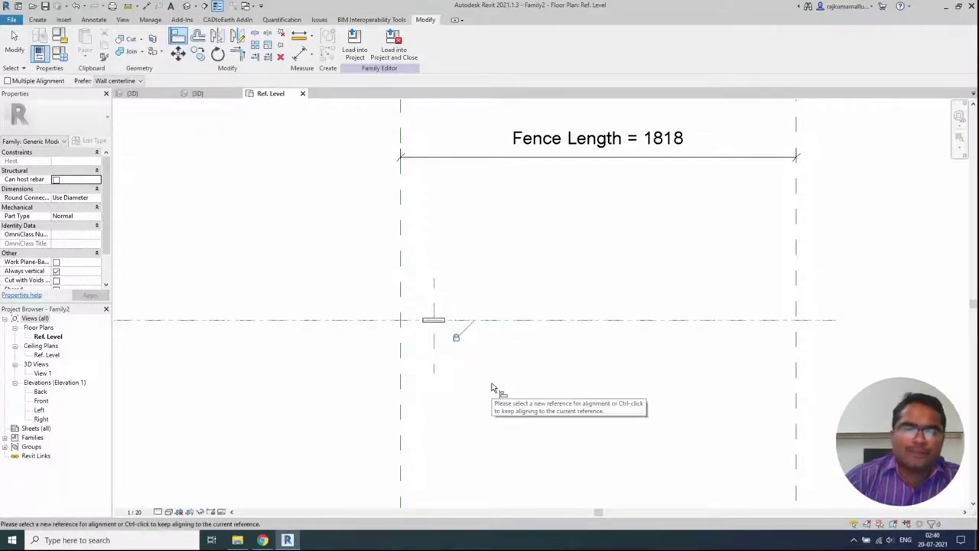
key("Escape")
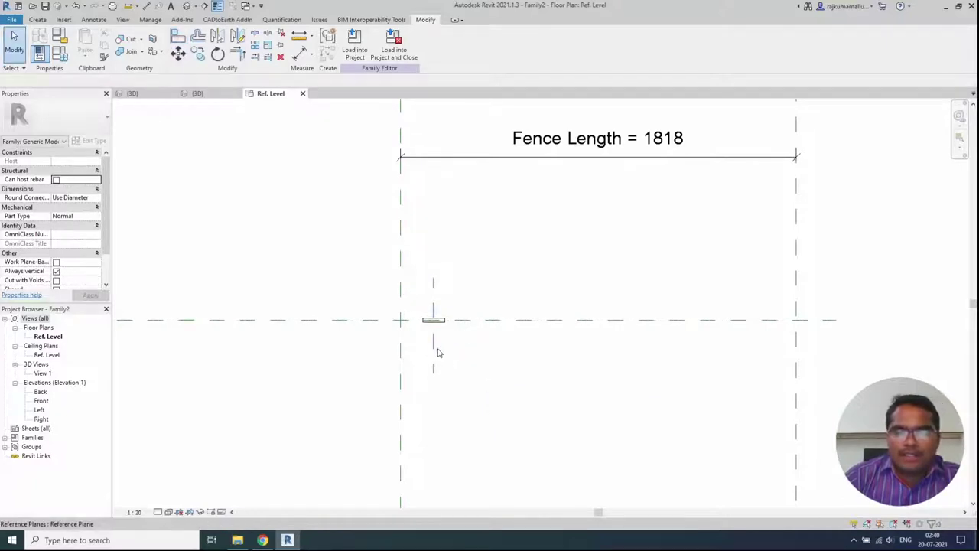
Step: Move the leaf's vertical reference plane to 160 from the centre
left_click(434, 348)
scroll(434, 336, "up", 1)
mouse_move(436, 289)
left_mouse_down("ctrl")
mouse_move(545, 284)
mouse_move(405, 289)
mouse_move(505, 297)
mouse_move(436, 300)
left_mouse_up("ctrl")
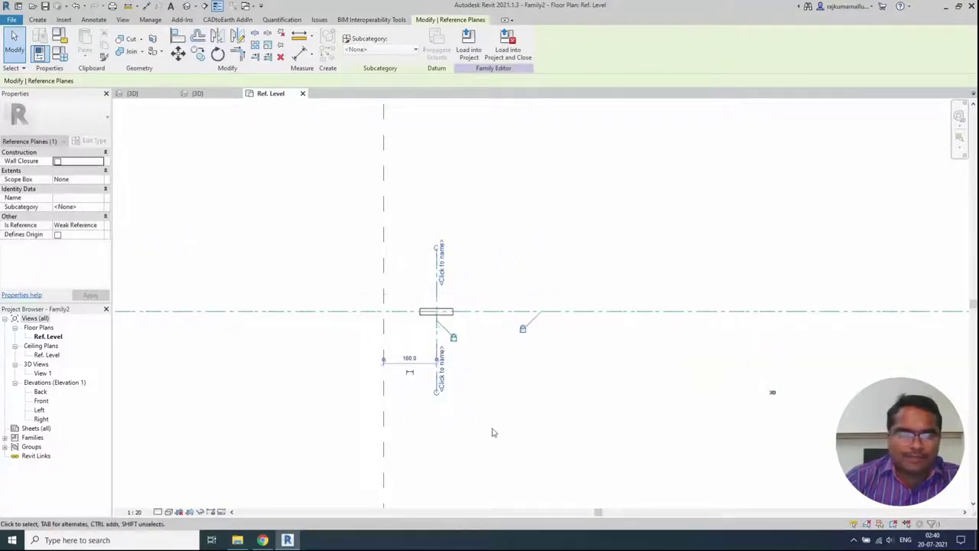
Step: Dimension the 160 gap between the centre reference plane and the fence leaf's plane
left_click(501, 413)
middle_click_drag(500, 413, 459, 425)
key("d")
key("i")
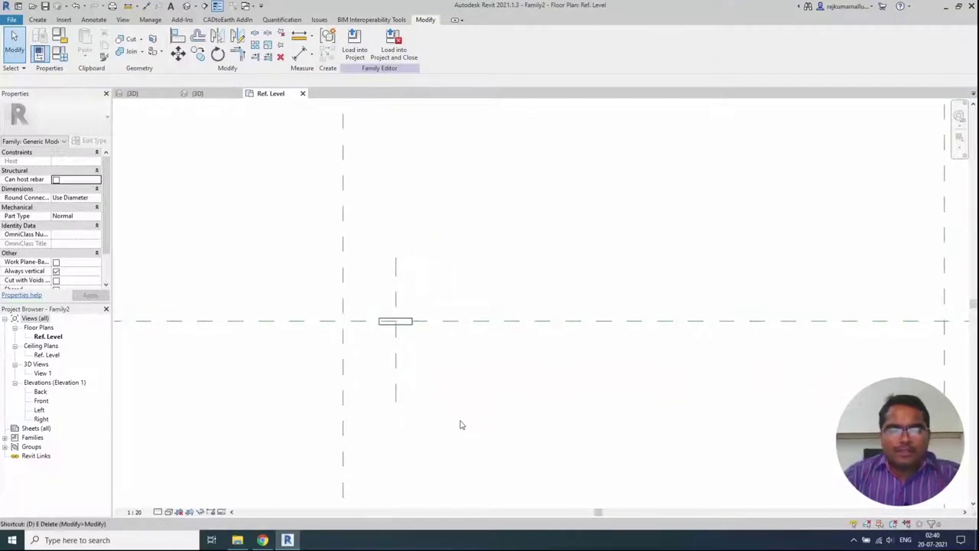
left_click(396, 289)
left_click(344, 280)
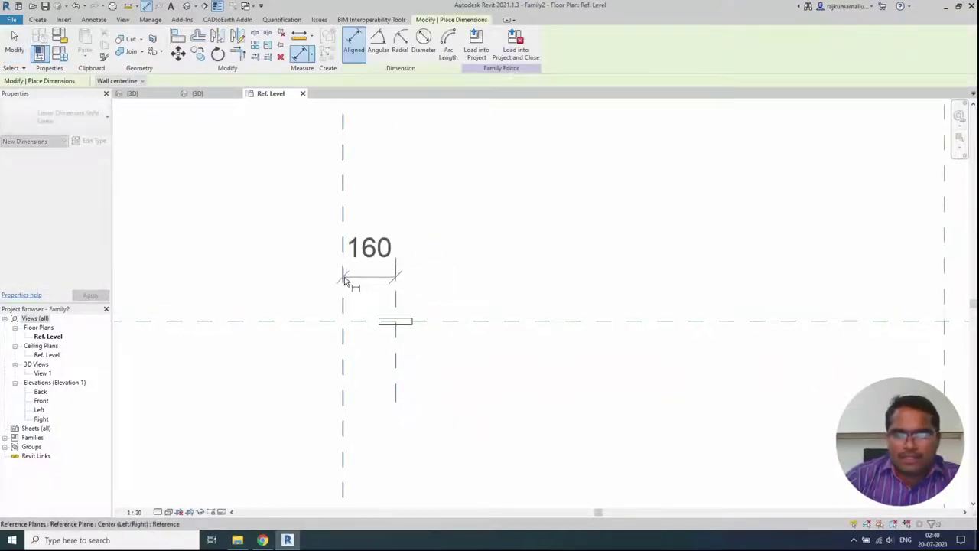
left_click(274, 217)
middle_click_drag(419, 384, 422, 409)
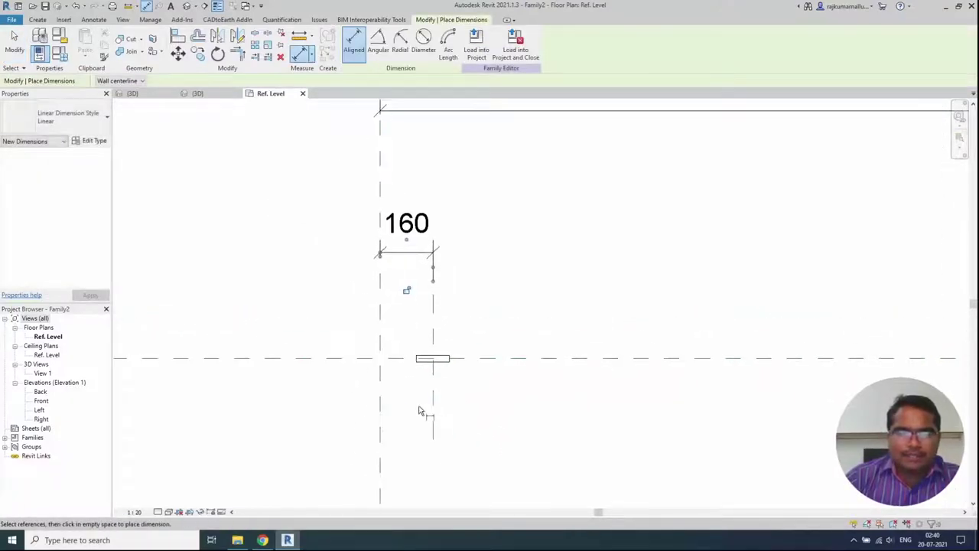
scroll(387, 395, "down", 2)
key("Escape")
key("Escape")
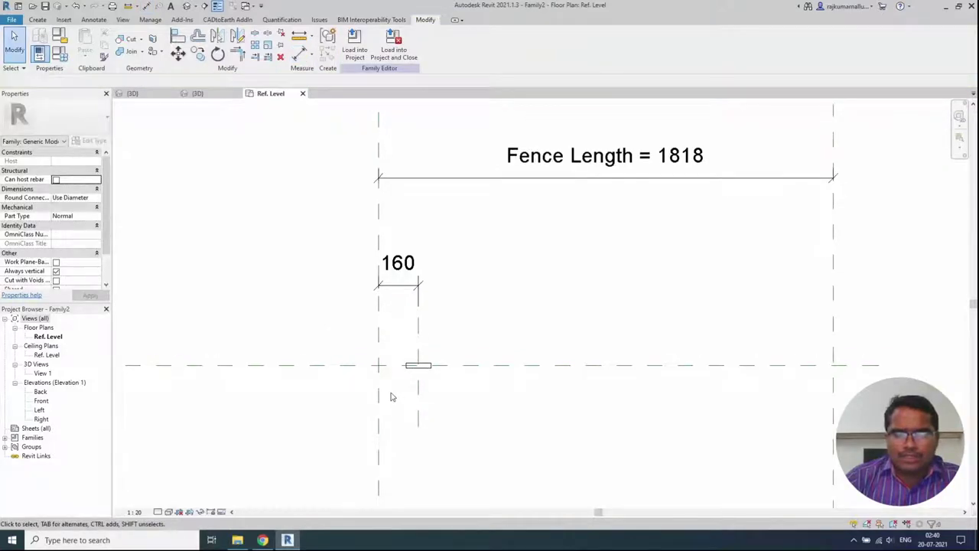
Step: Select the fence leaf and start the Array tool
scroll(418, 370, "up", 1)
left_click(428, 371)
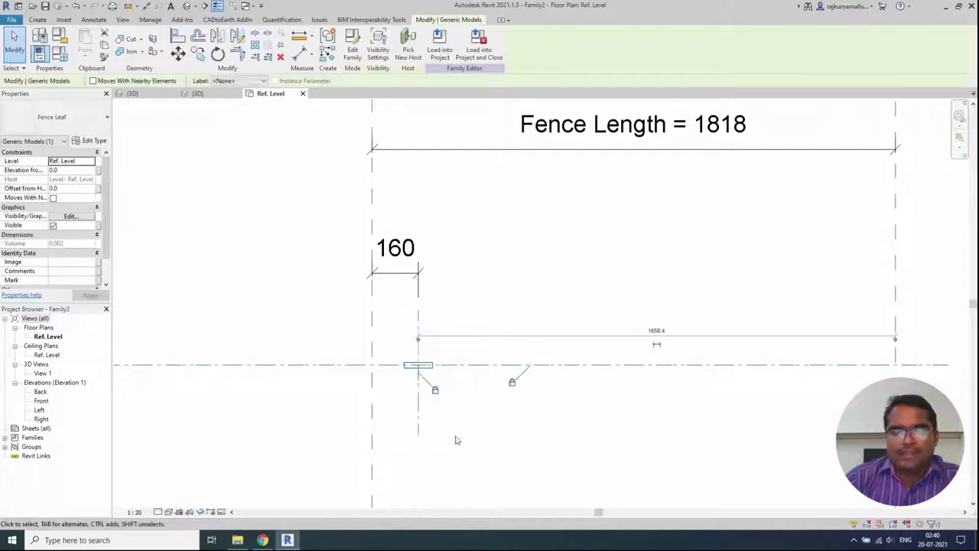
middle_click_drag(456, 440, 442, 443)
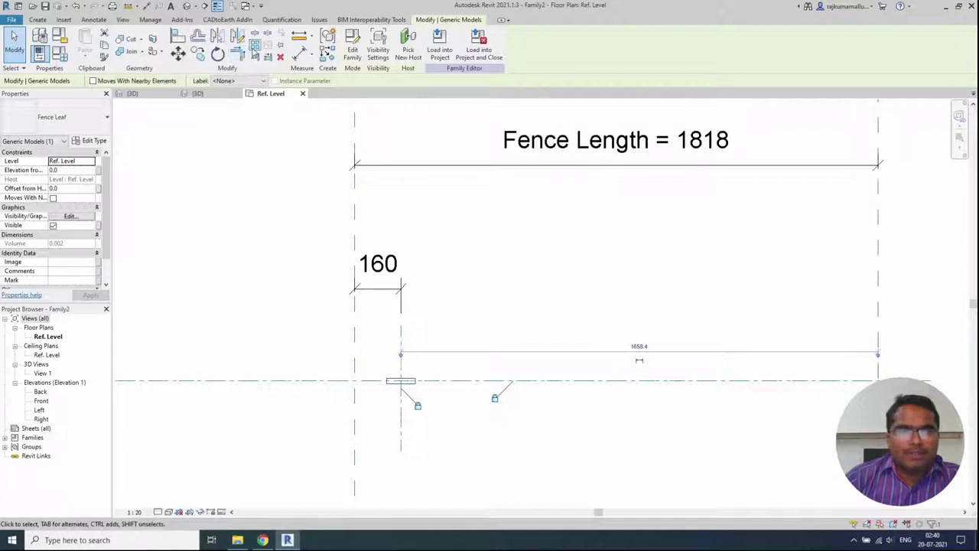
left_click(254, 46)
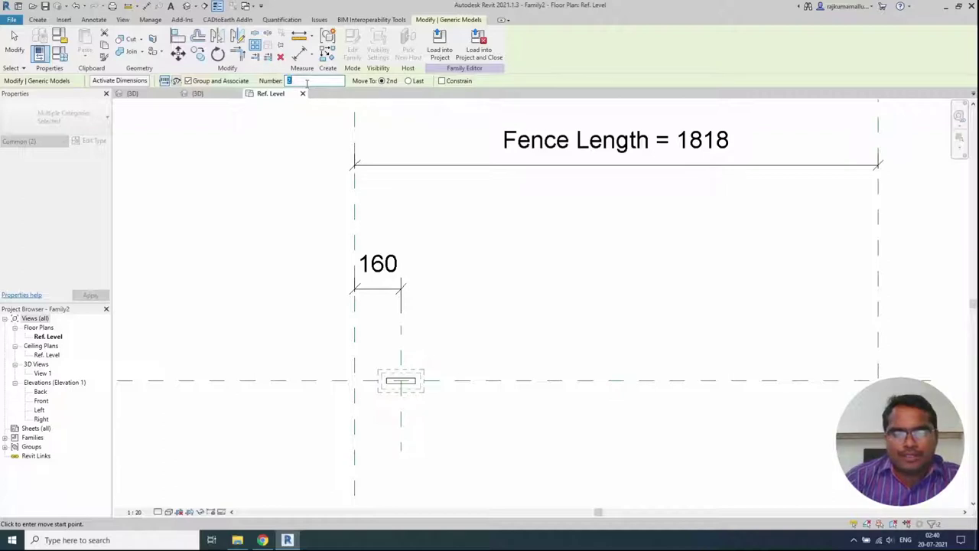
Step: Array the fence leaf with Number 4, placing the second copy 320 to the right
left_click(354, 527)
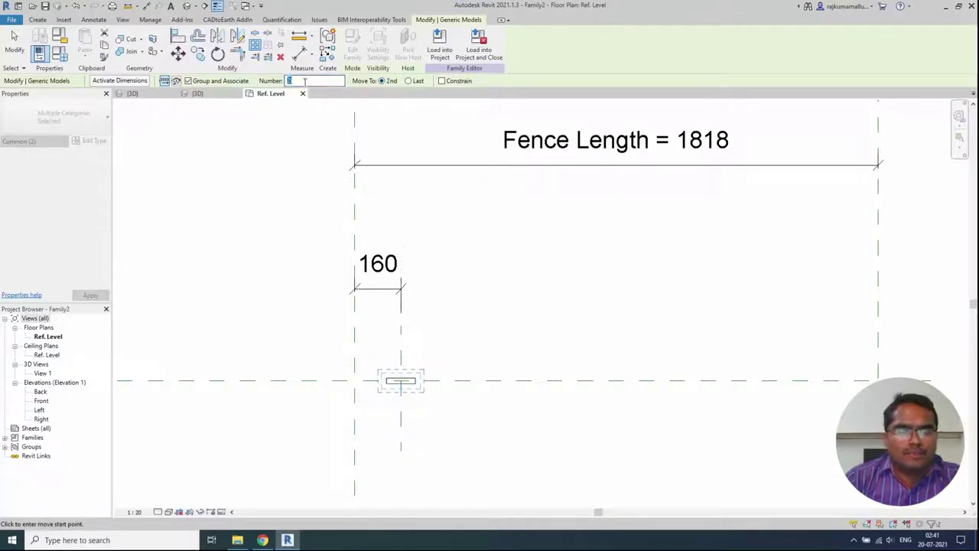
type("4")
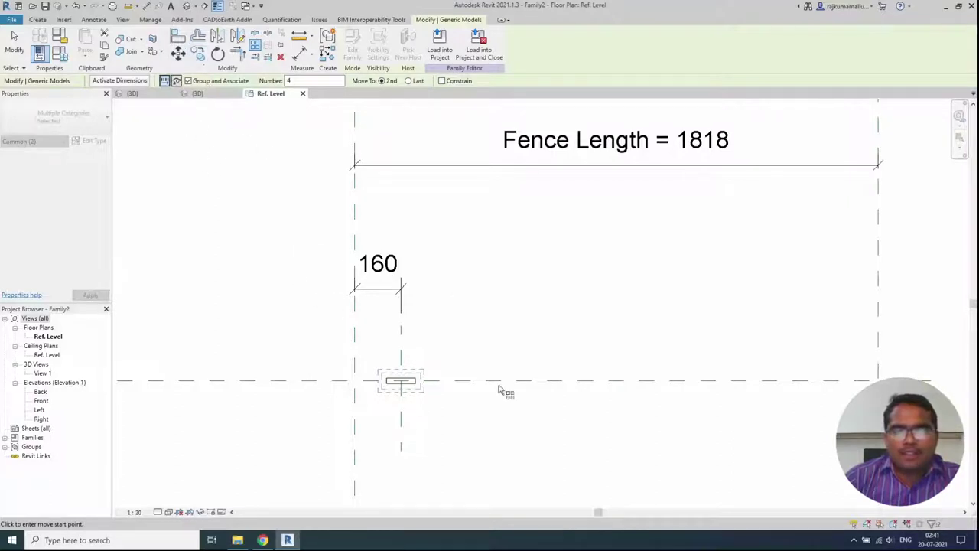
left_click(400, 406)
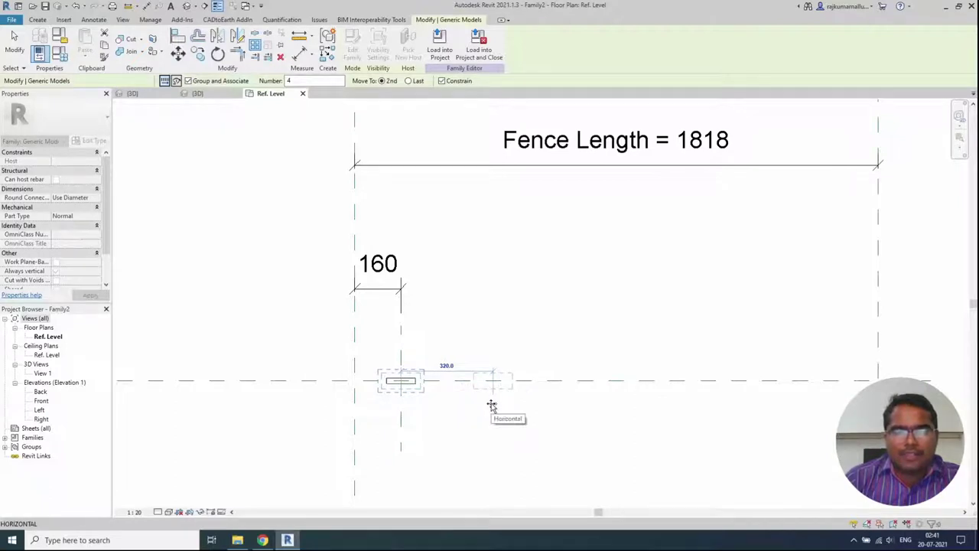
left_click(492, 405)
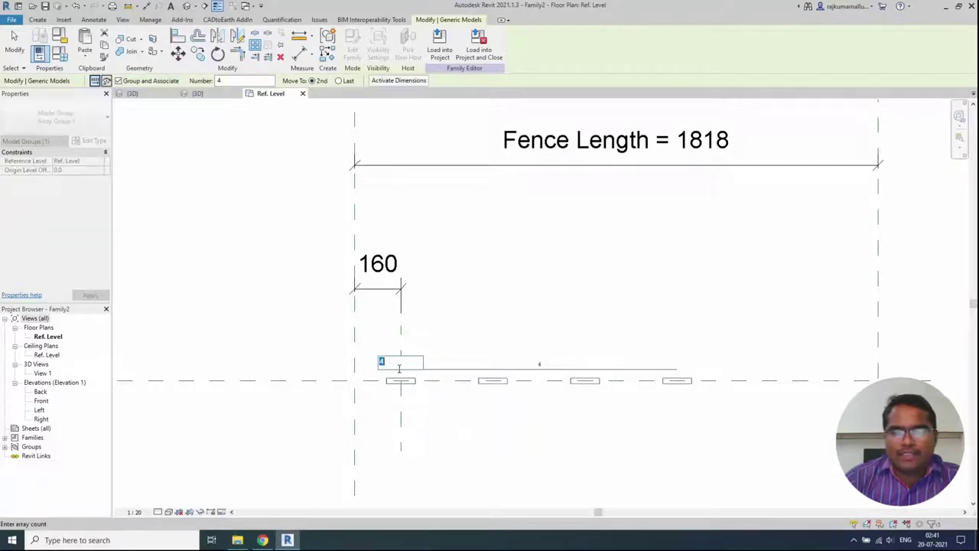
Step: Commit the 4-leaf array and draw a new vertical reference plane below the leaves
key("Return")
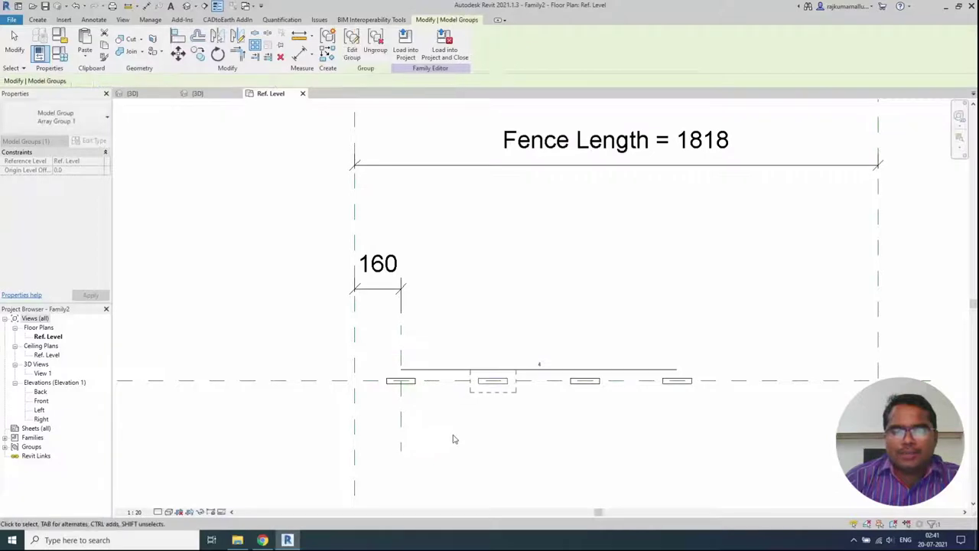
key("Escape")
key("r")
key("p")
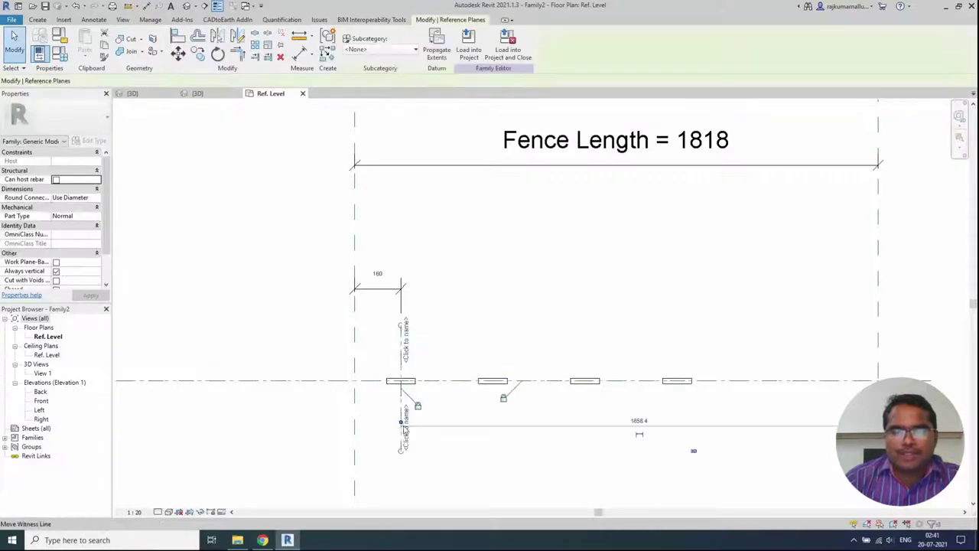
left_click(458, 450)
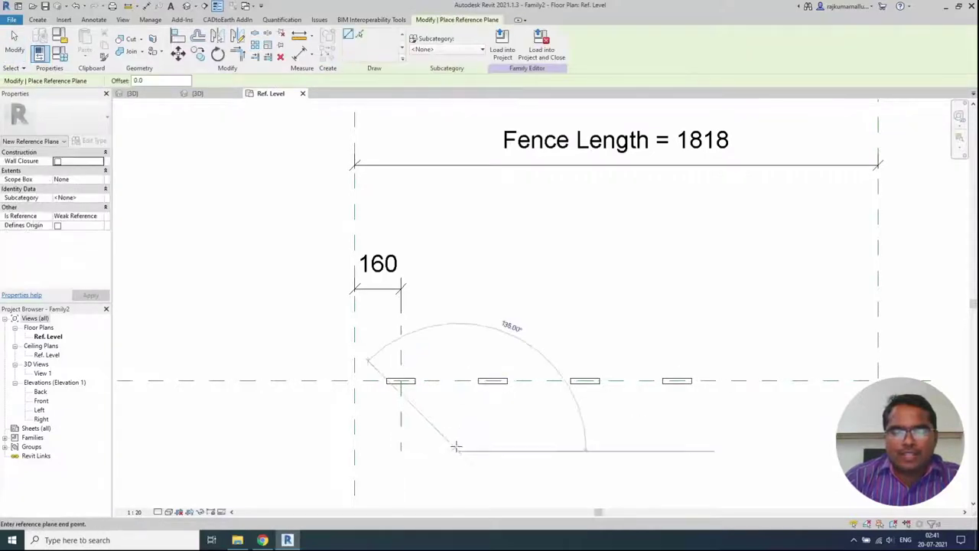
left_click(458, 325)
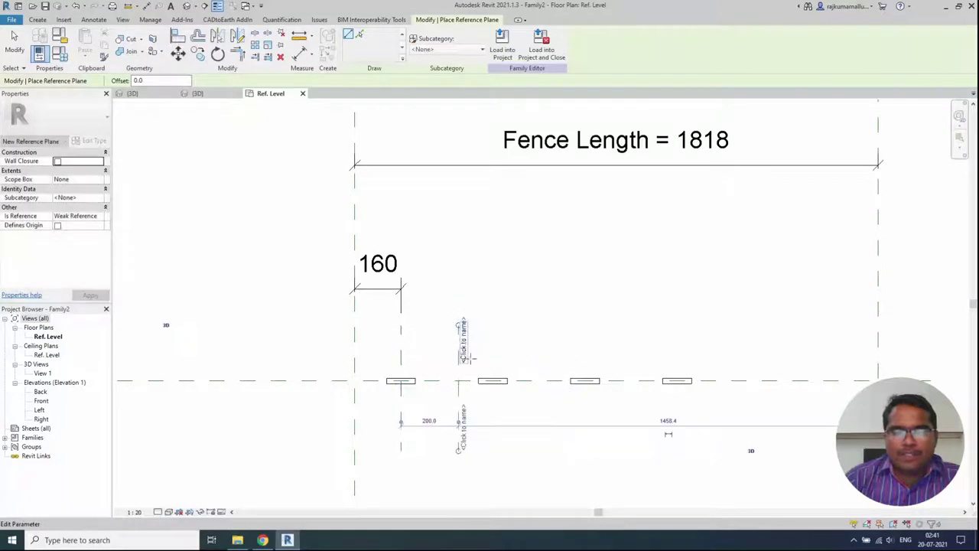
key("Escape")
key("Escape")
Step: Align the second fence leaf onto the new reference plane
key("d")
key("i")
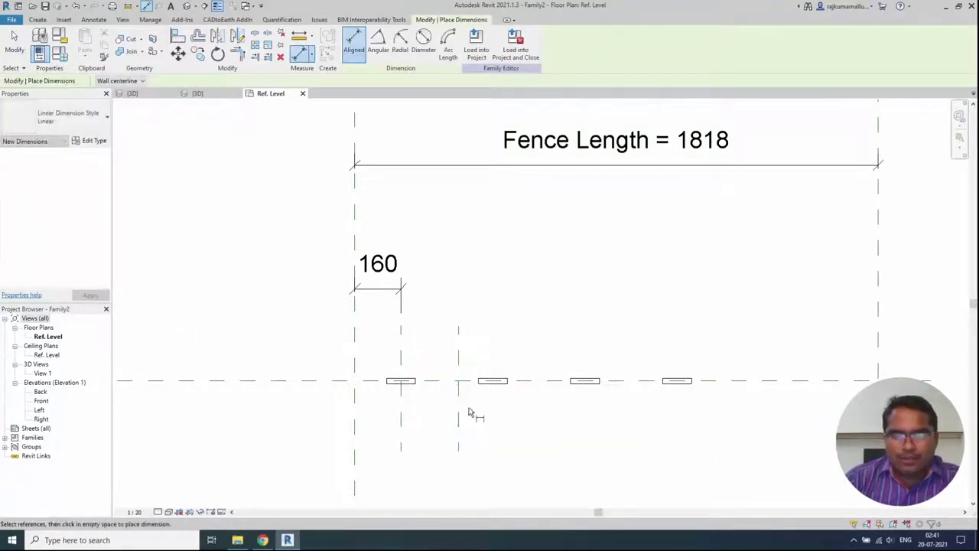
left_click(177, 37)
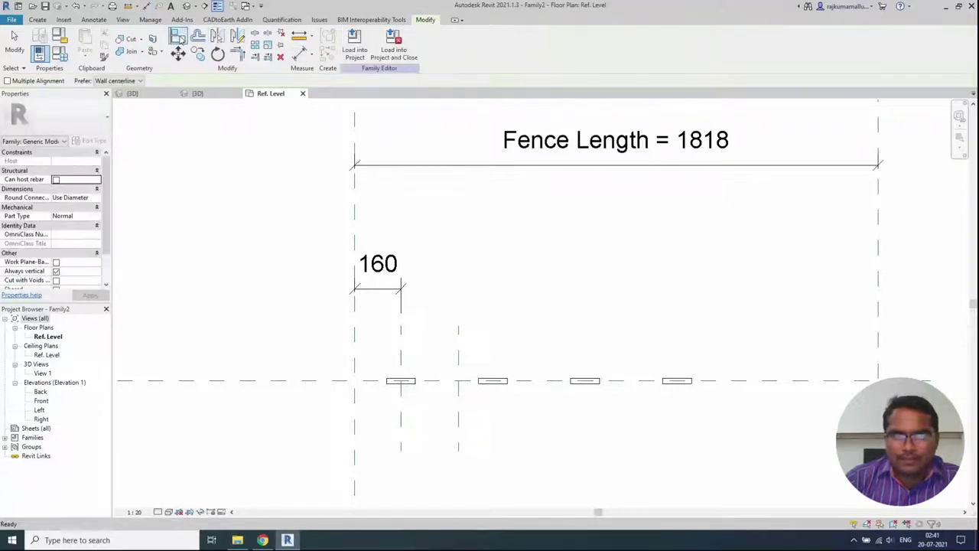
left_click(460, 411)
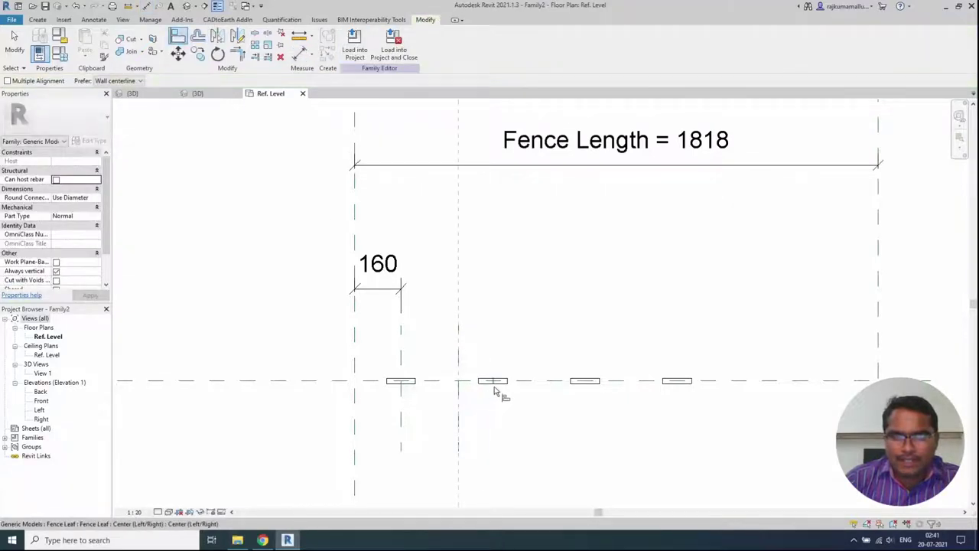
left_click(497, 391)
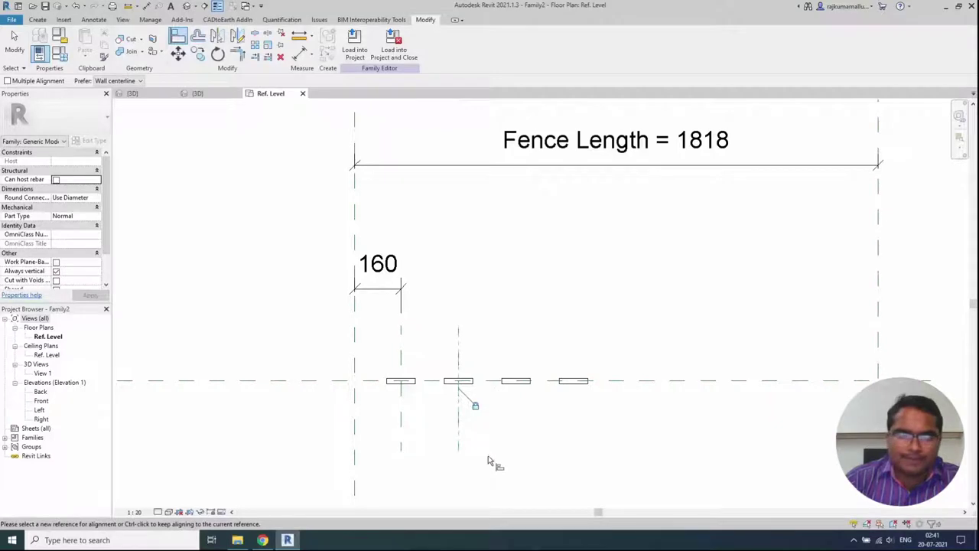
key("Escape")
key("Escape")
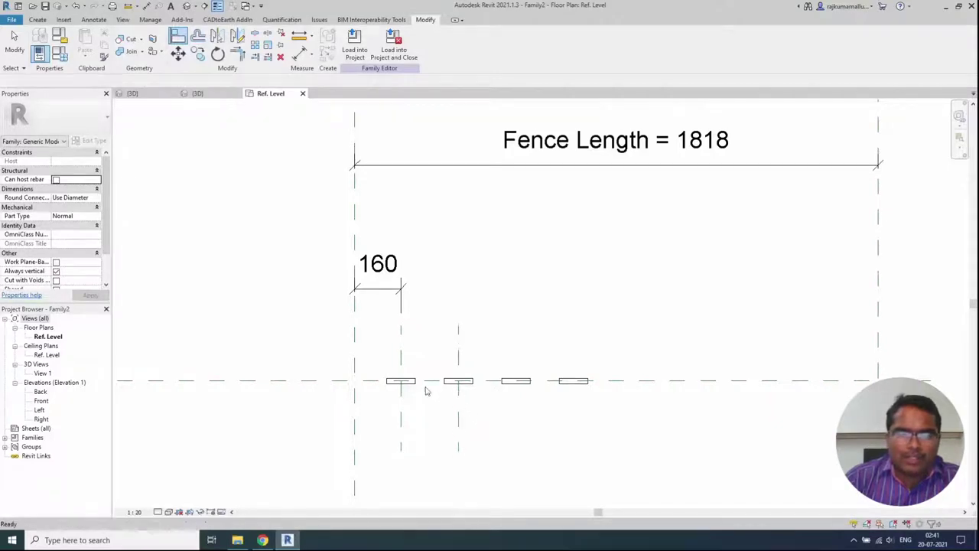
Step: Dimension the 200 spacing between the first and second leaf reference planes
key("i")
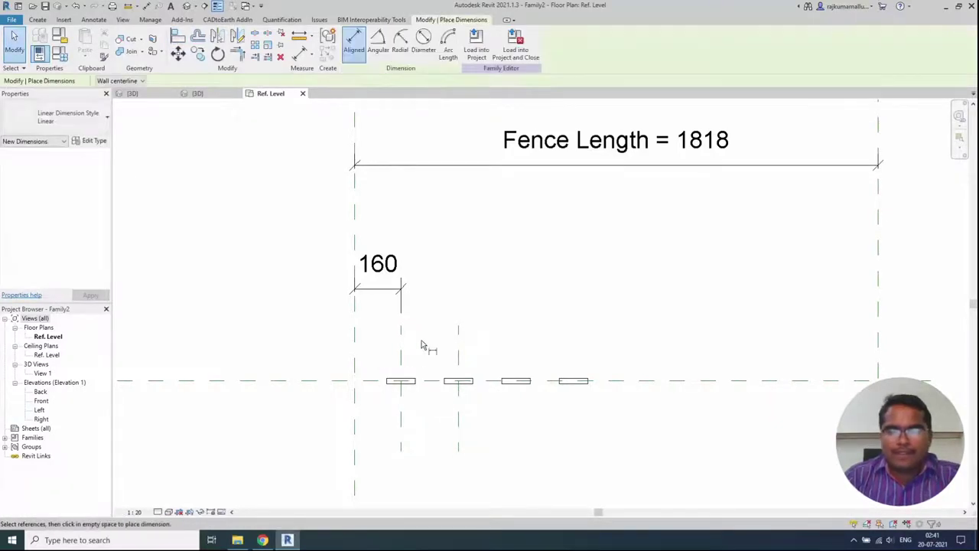
left_click(401, 340)
left_click(458, 348)
left_click(474, 294)
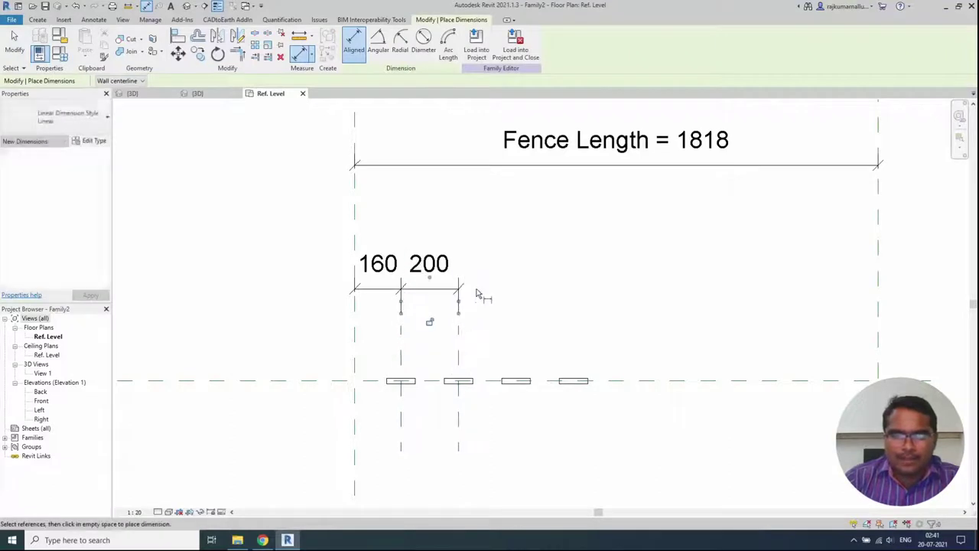
key("Escape")
Step: Label the 160 and 200 spacing dimensions with a new Fence Gap parameter
left_click(396, 276)
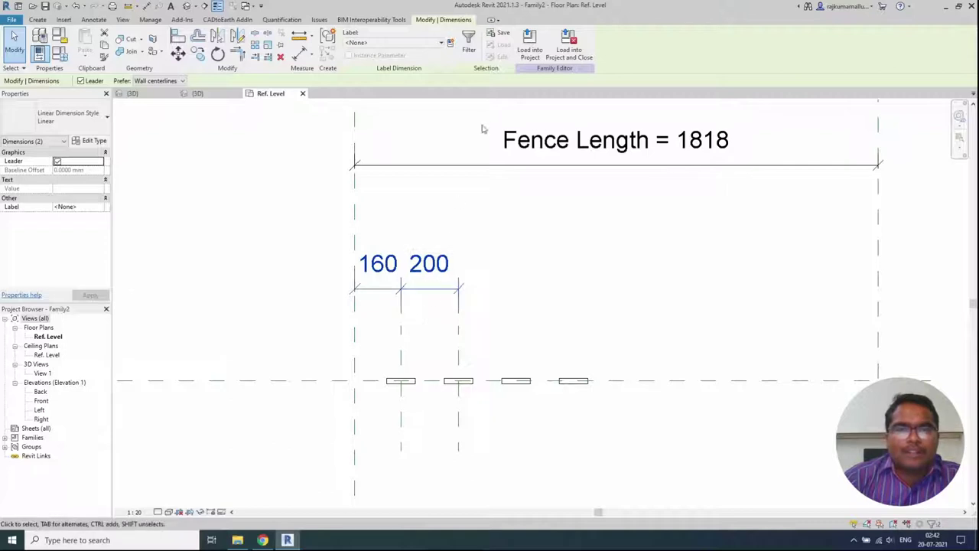
left_click(451, 42)
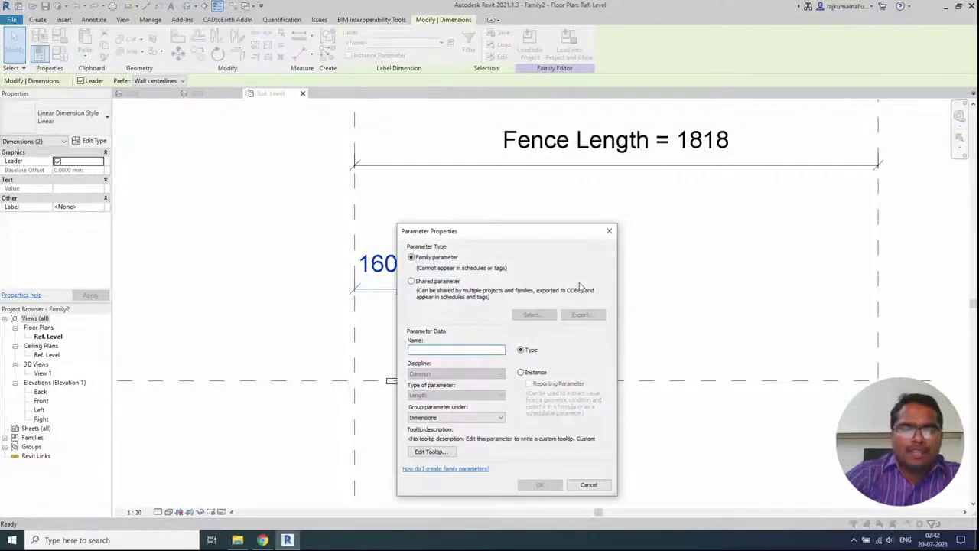
type("Gap")
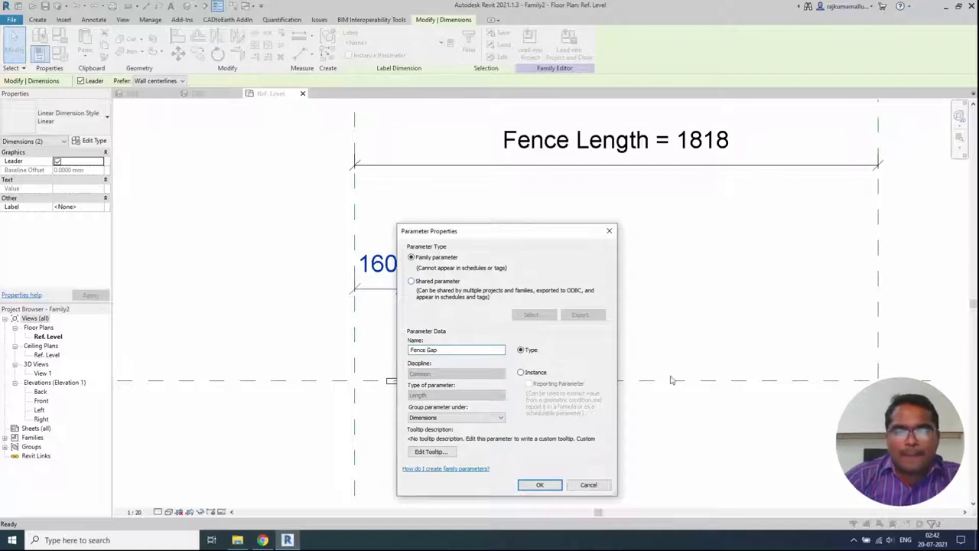
left_click(540, 485)
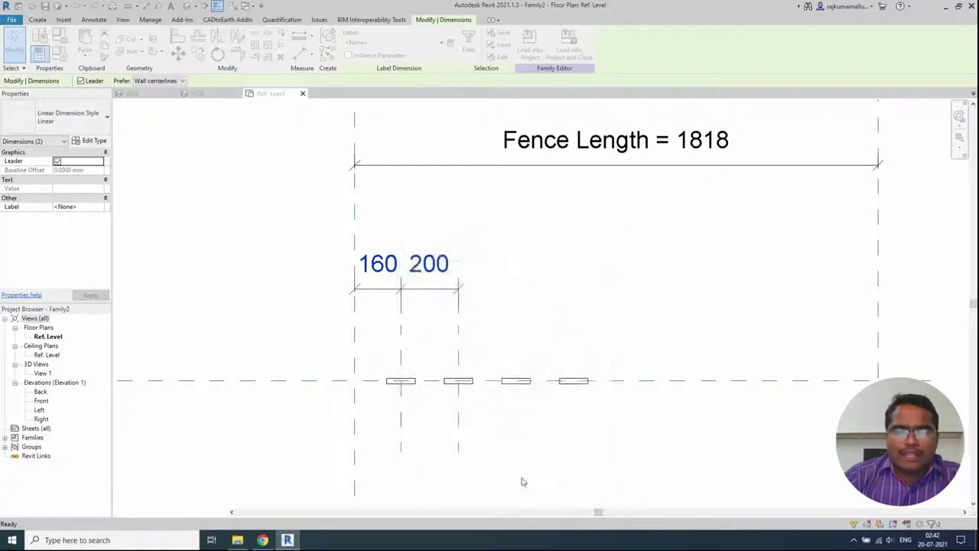
Step: Flex the second leaf's reference plane to test the Fence Gap constraint, then cancel
left_click(492, 433)
left_click(447, 405)
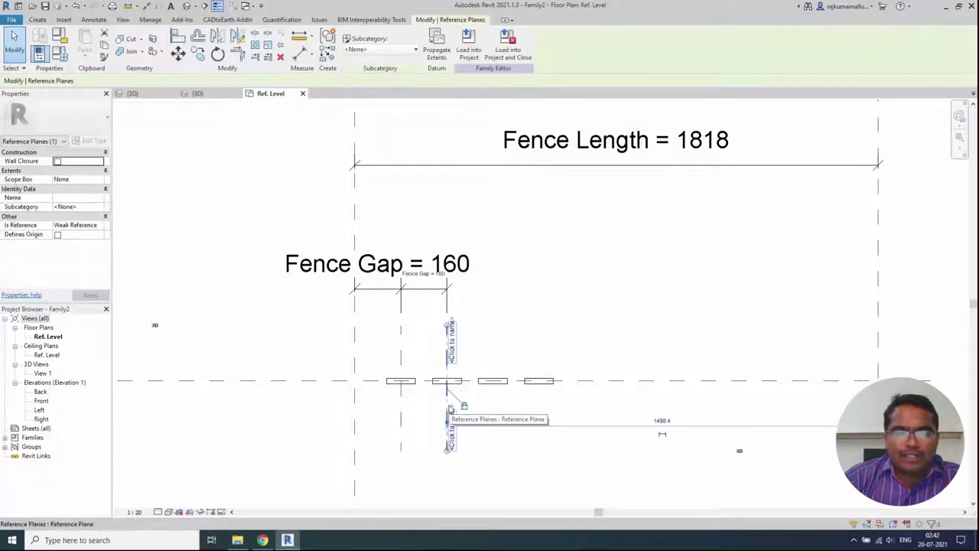
mouse_move(447, 397)
left_mouse_down()
mouse_move(474, 400)
mouse_move(445, 402)
left_mouse_up()
key("Escape")
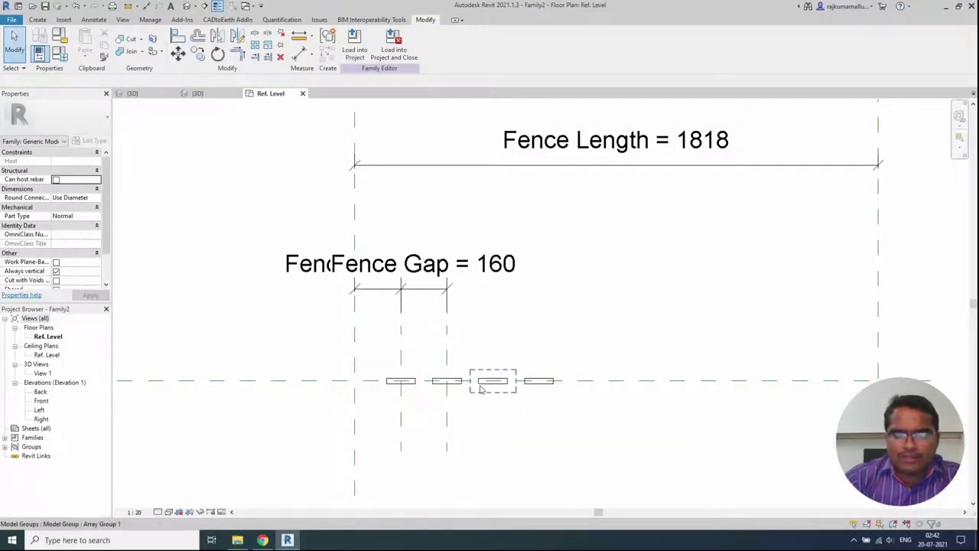
middle_click_drag(496, 430, 454, 426)
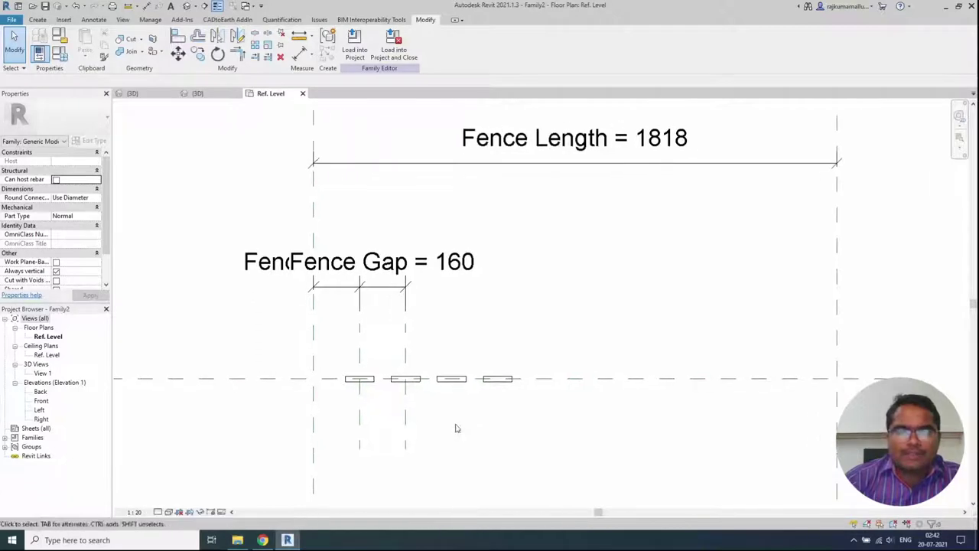
scroll(428, 421, "down", 2)
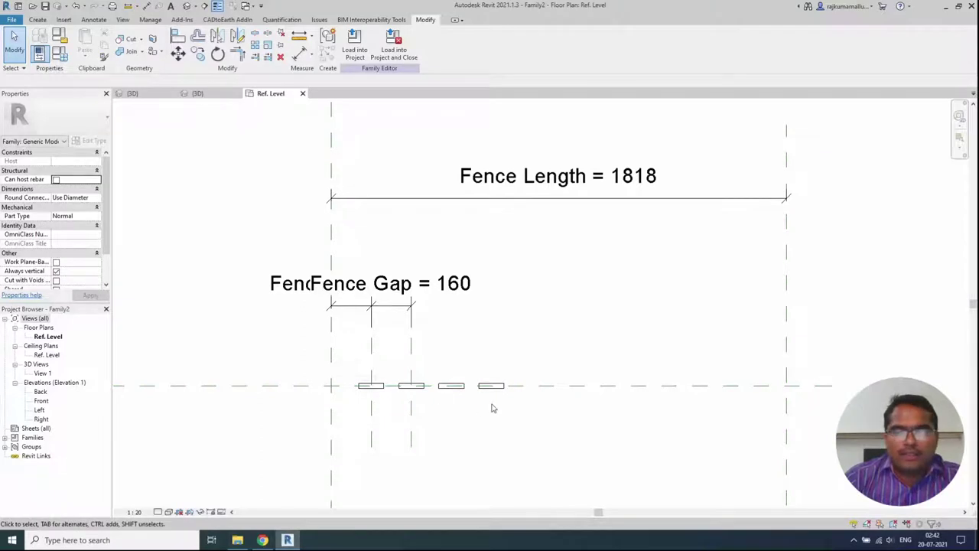
Step: Label the leaf array's count line with a new Number of Leaf instance parameter, currently 4
left_click(478, 395)
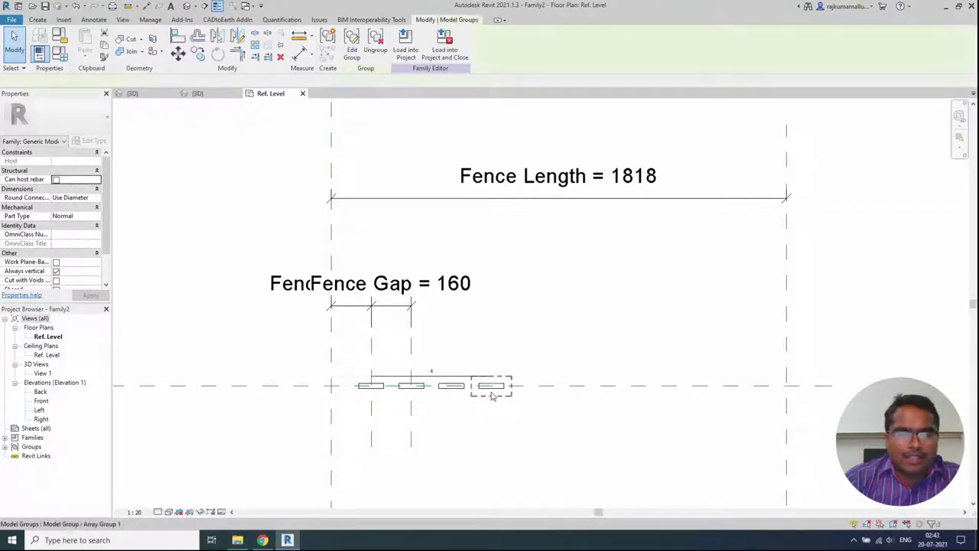
scroll(424, 399, "up", 2)
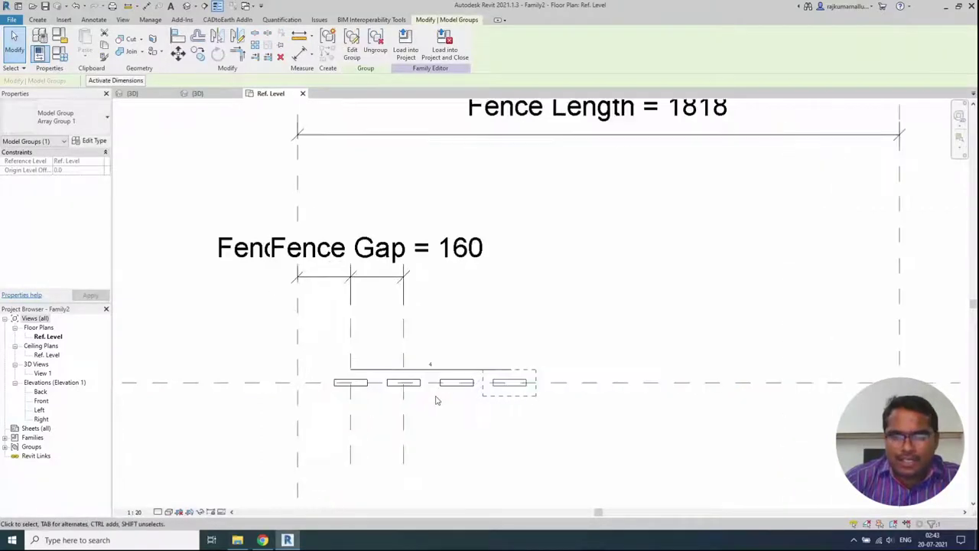
scroll(416, 405, "up", 2)
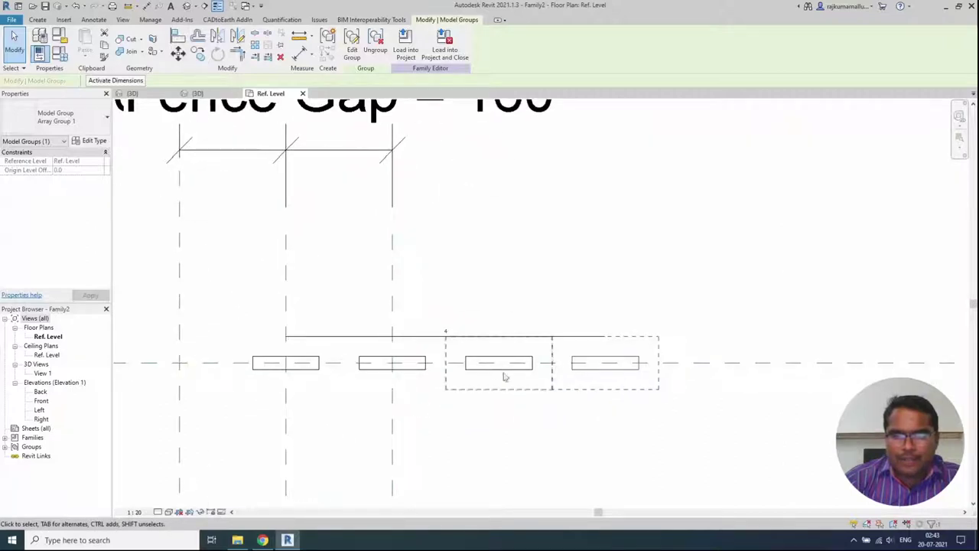
left_click(469, 342)
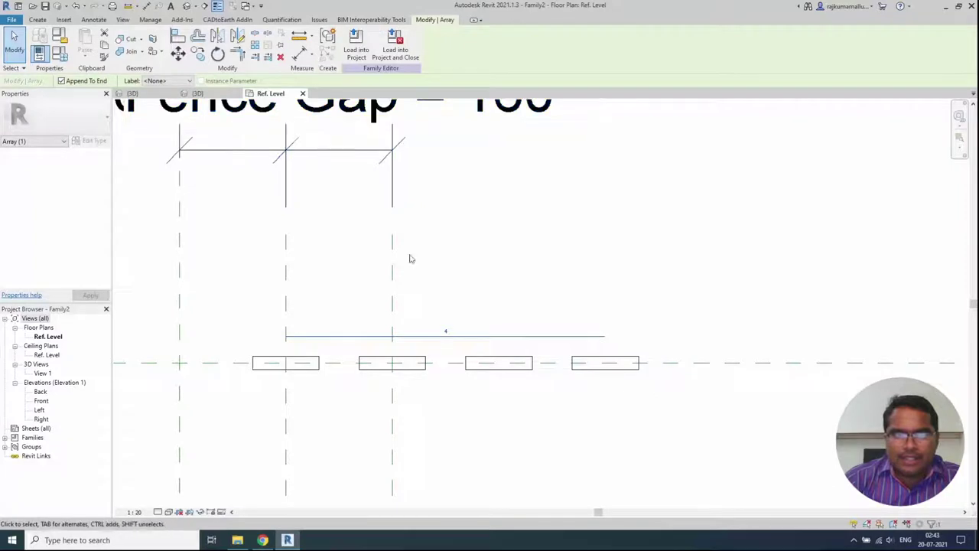
left_click(113, 81)
left_click(113, 81)
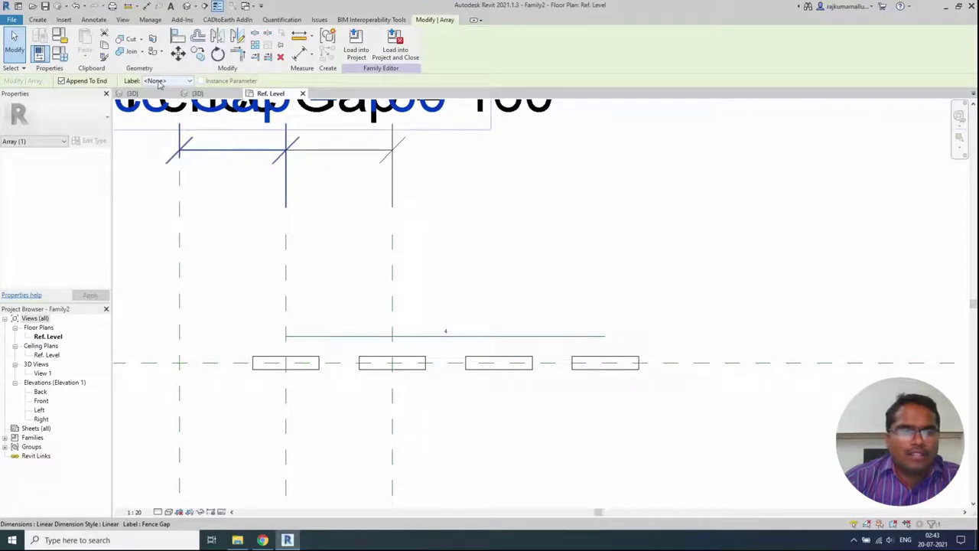
left_click(159, 81)
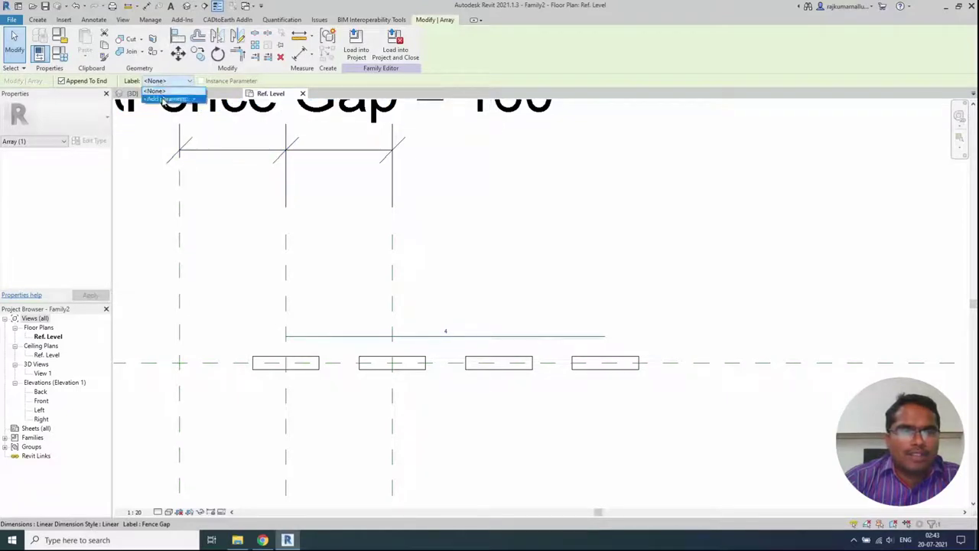
left_click(164, 99)
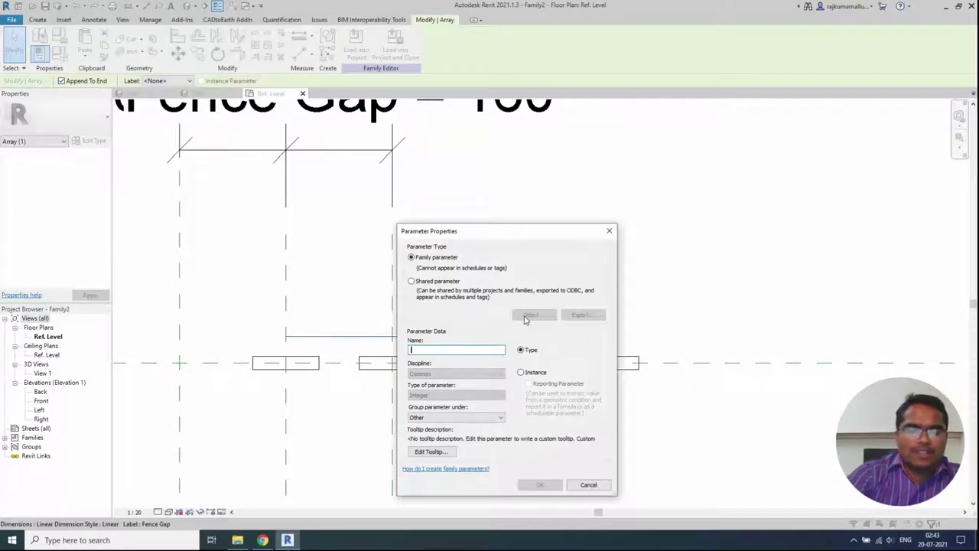
type("Number of Leaf")
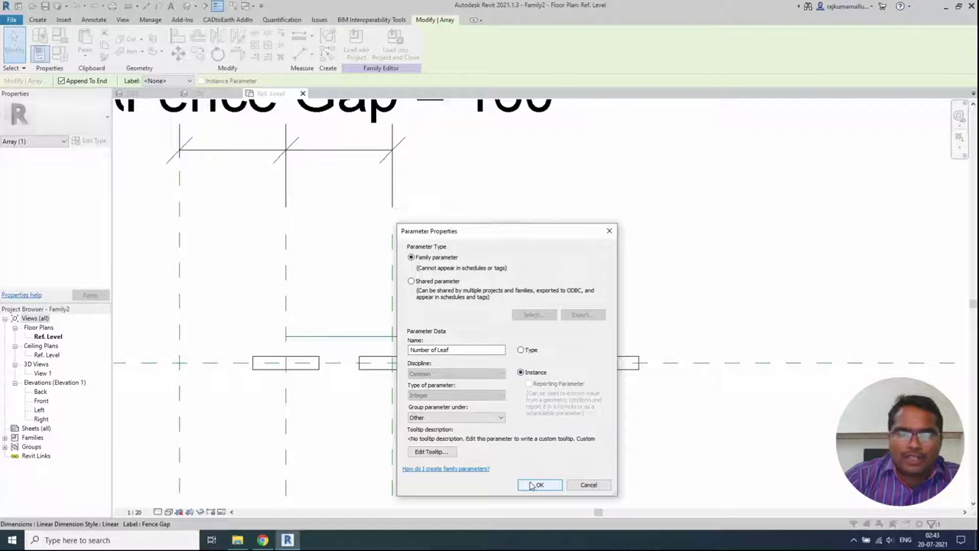
left_click(534, 485)
scroll(413, 349, "down", 4)
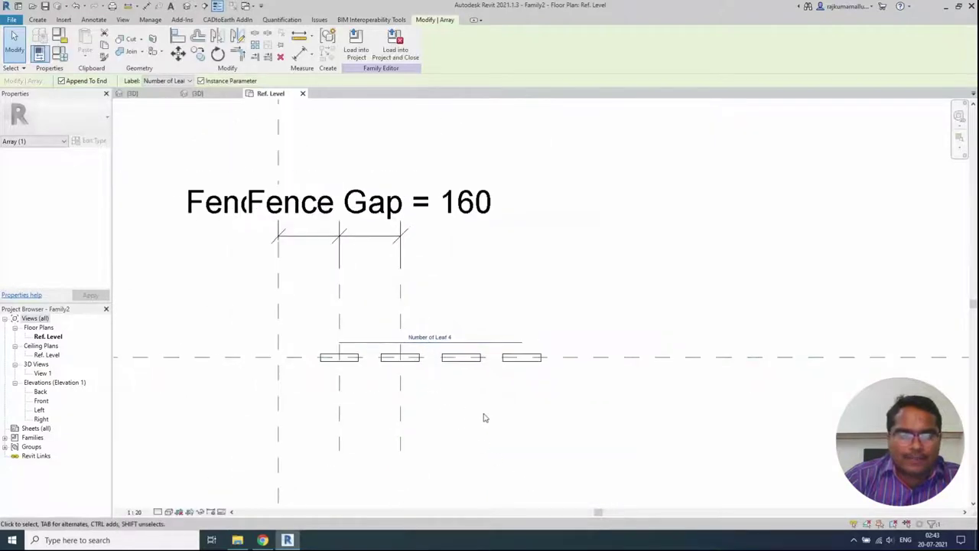
key("Escape")
Step: In Family Types, give Number of Leaf the formula Fence Length / Fence Gap and apply it
scroll(411, 368, "down", 3)
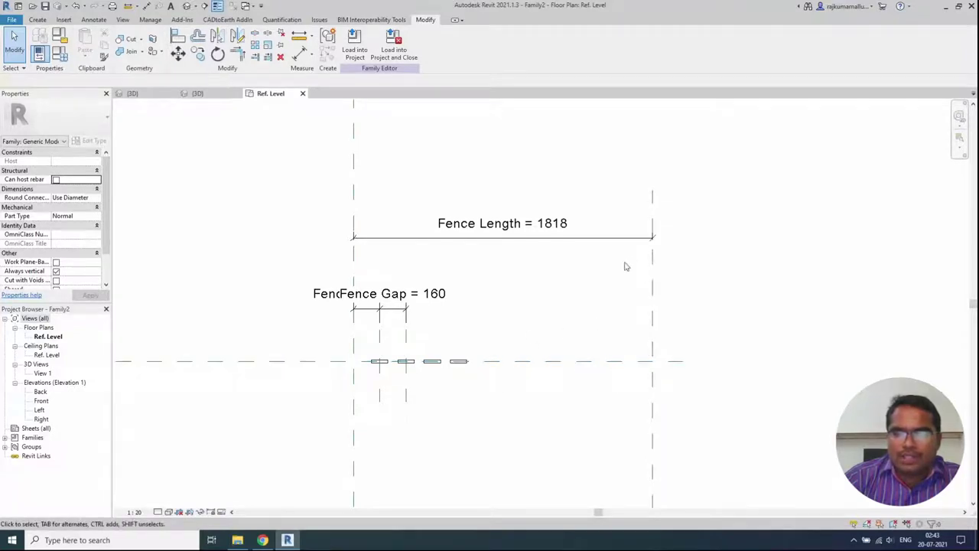
left_click(60, 53)
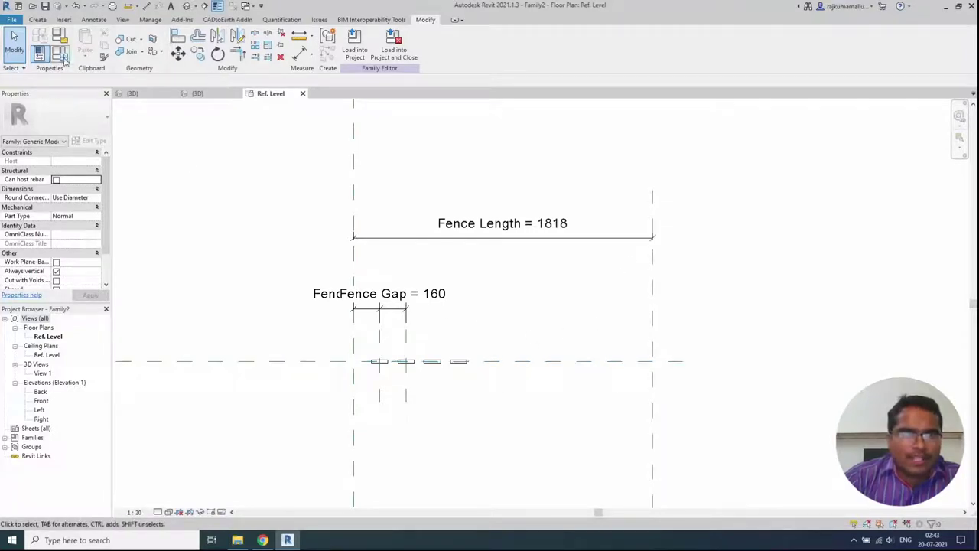
left_click_drag(678, 136, 728, 135)
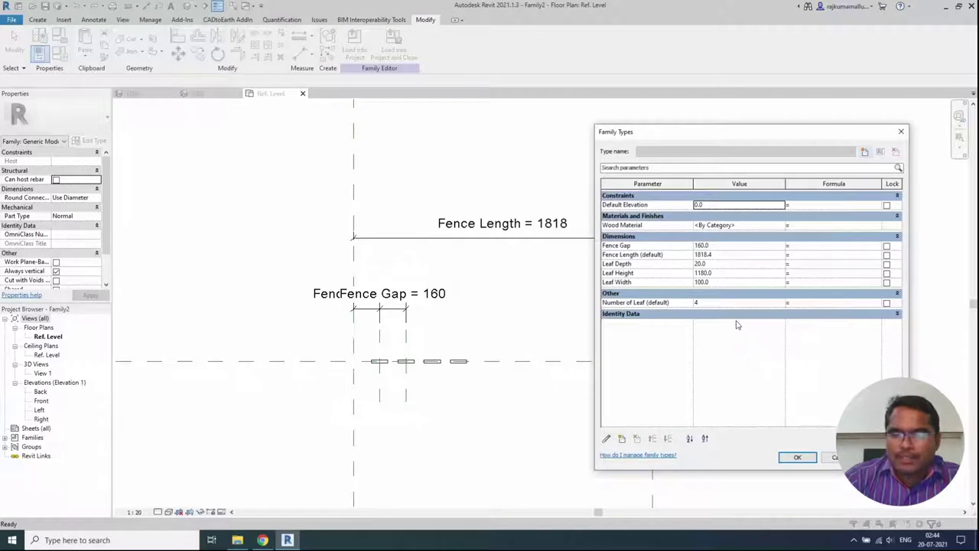
left_click(803, 303)
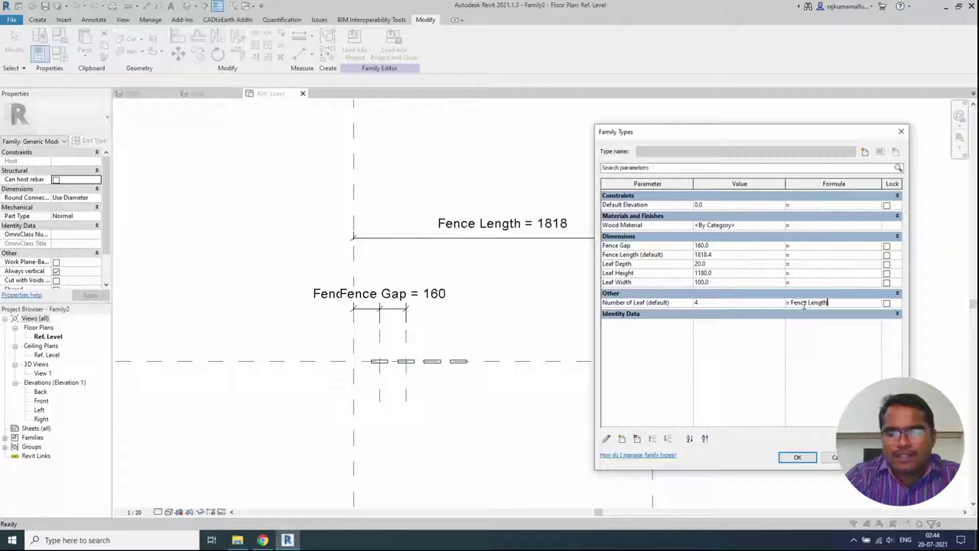
type("F")
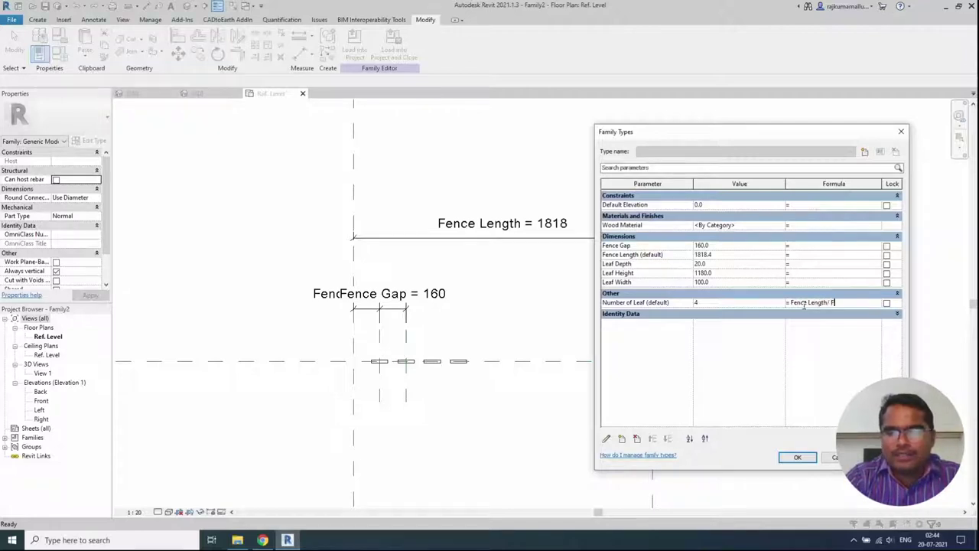
type("ence Gap")
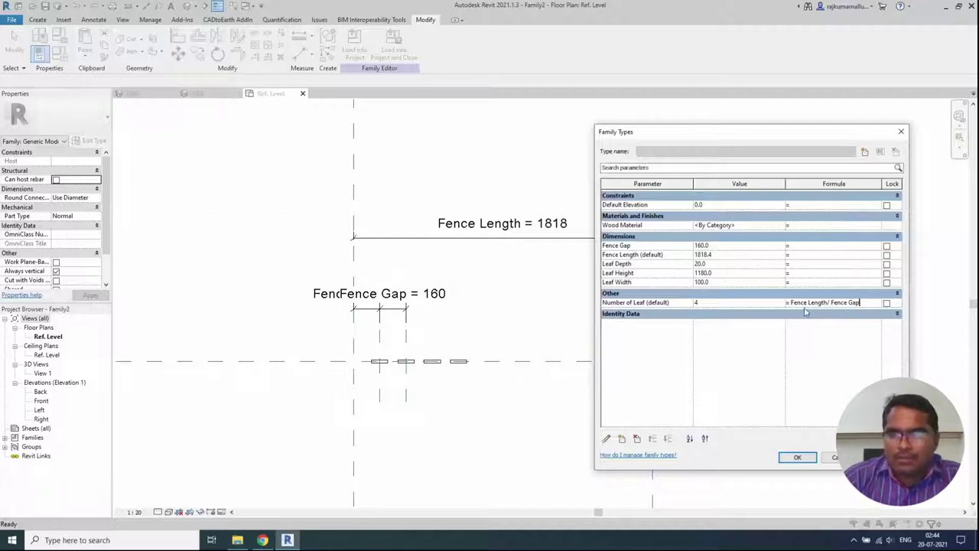
key("Tab")
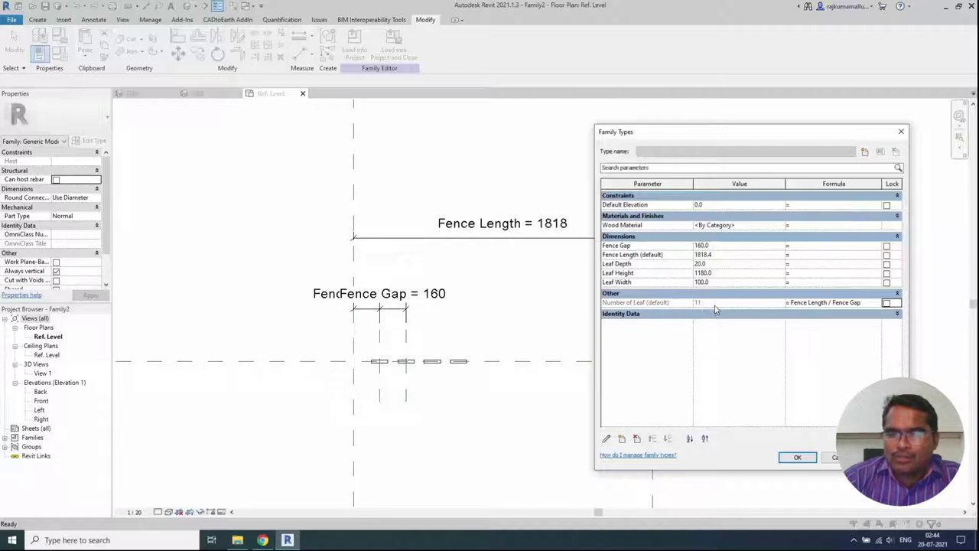
left_click(836, 461)
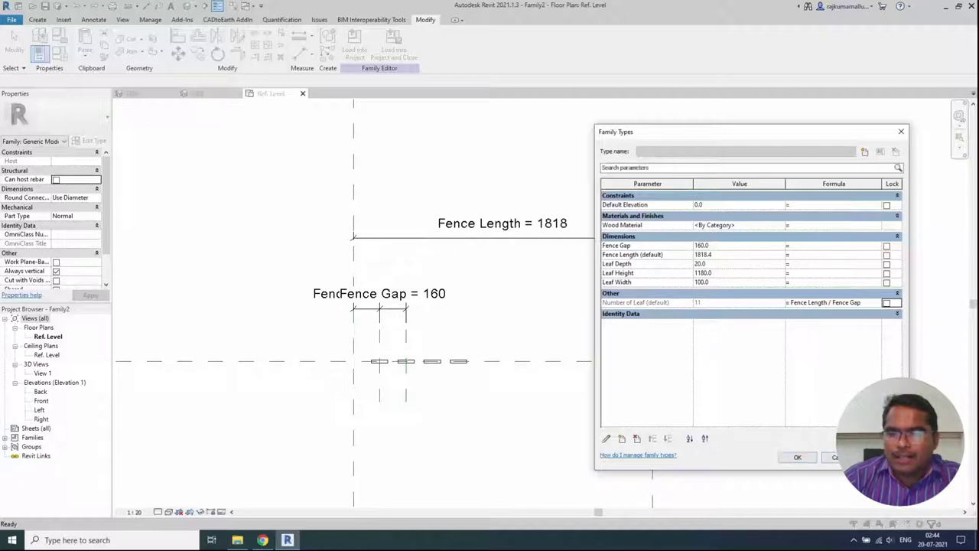
Step: Extend the Number of Leaf formula to Fence Length / Fence Gap - 1, giving 10 leaves
left_click_drag(735, 135, 331, 156)
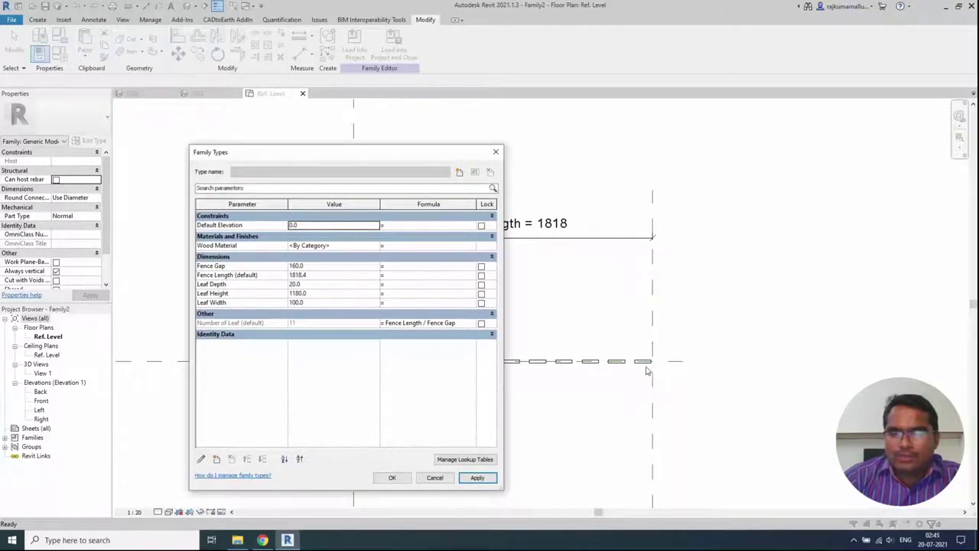
left_click(466, 324)
left_click(466, 323)
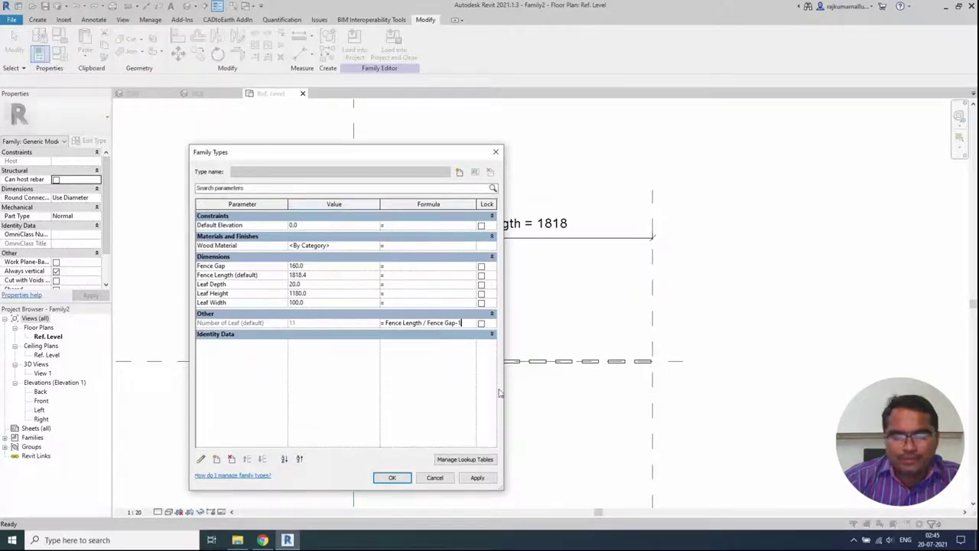
left_click(464, 478)
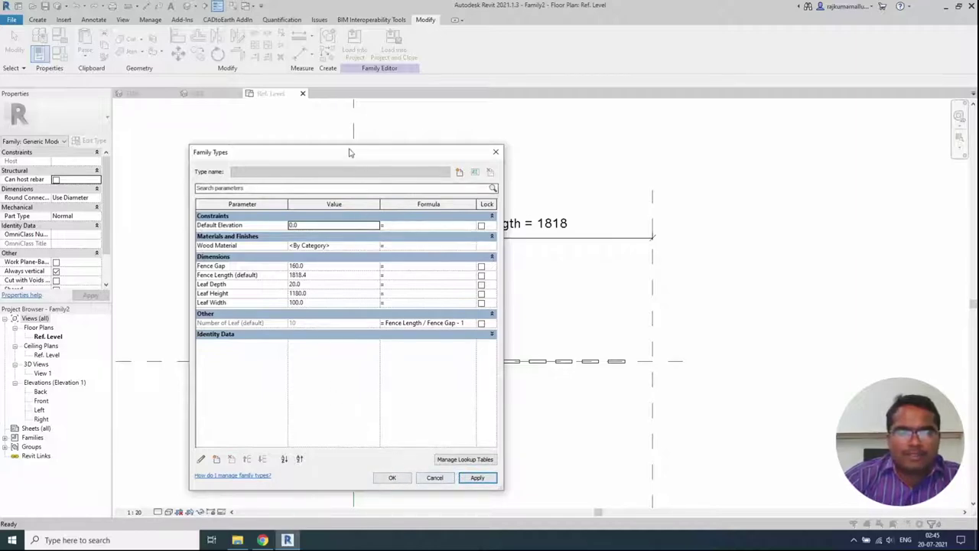
left_click_drag(353, 152, 579, 167)
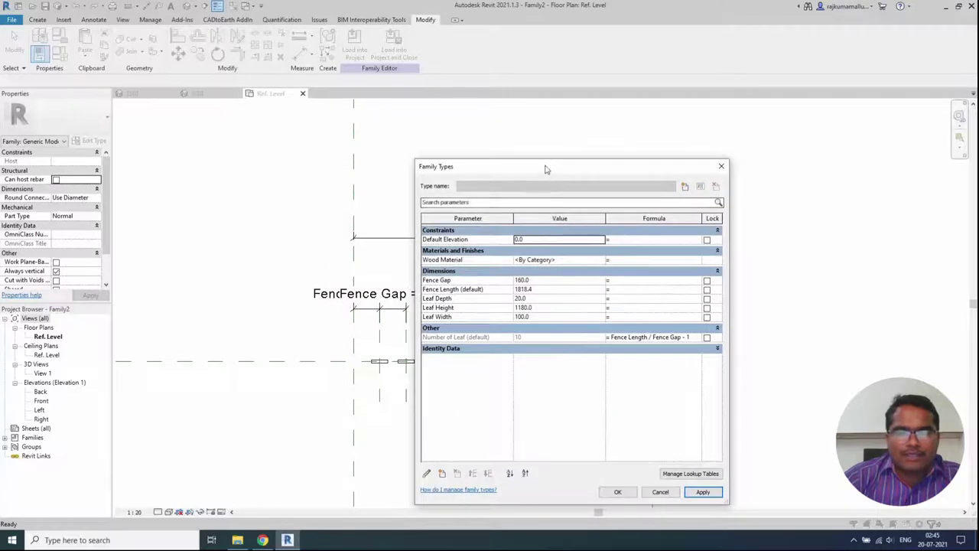
left_click_drag(549, 167, 754, 162)
Step: Test Fence Gap values of 200 and then 100, applying each
left_click(748, 278)
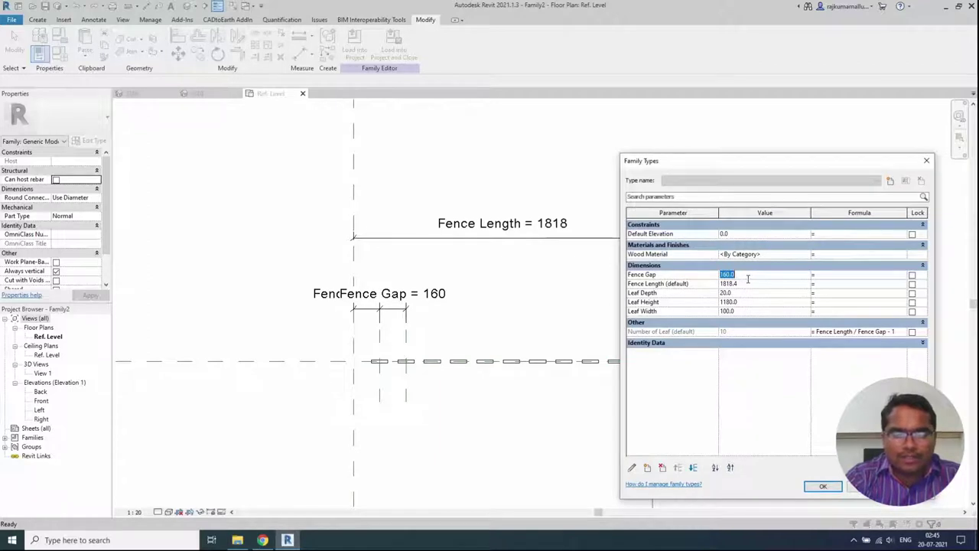
type("200")
key("Tab")
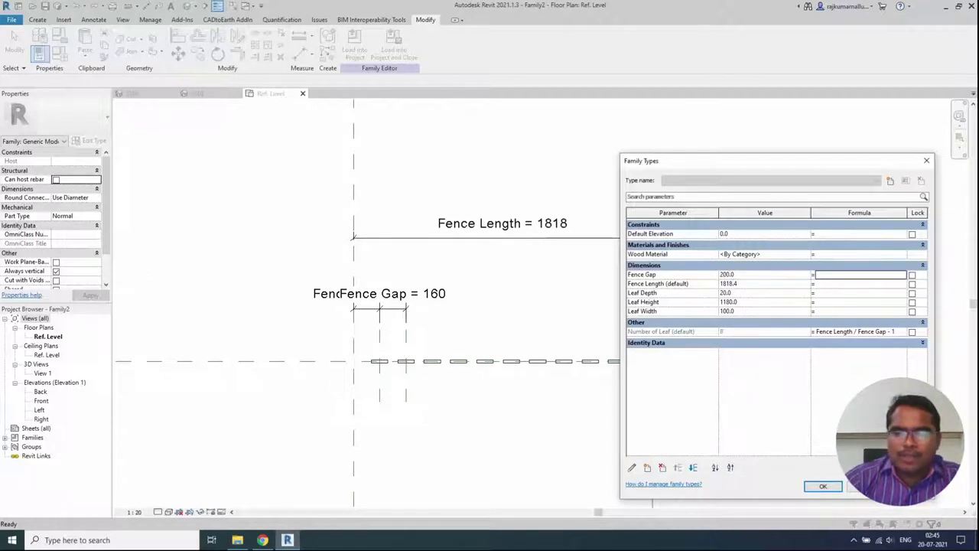
left_click(908, 486)
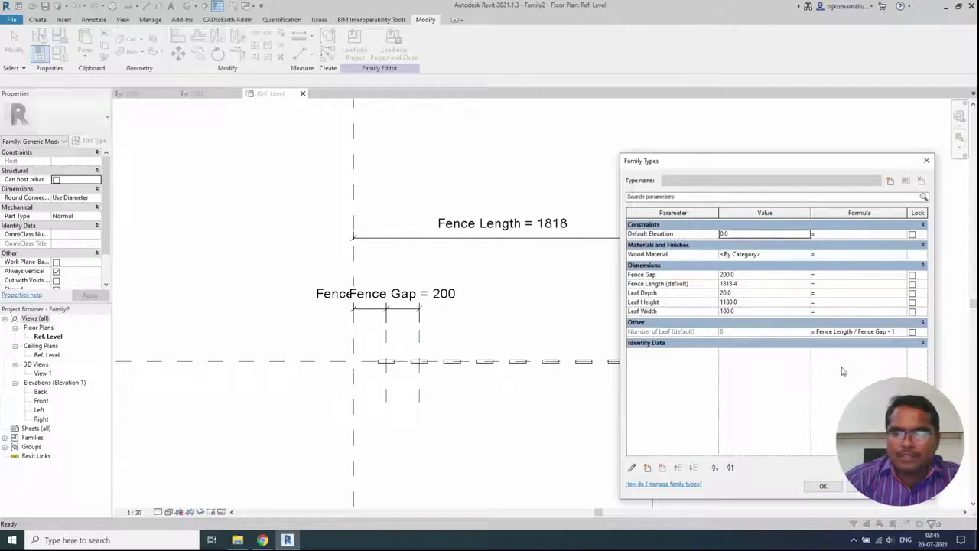
left_click(761, 275)
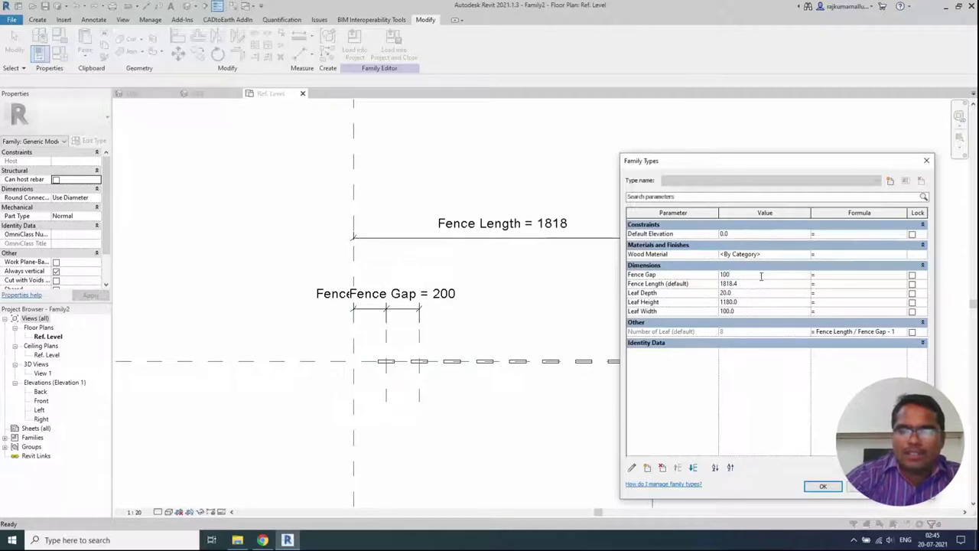
type("100")
key("Tab")
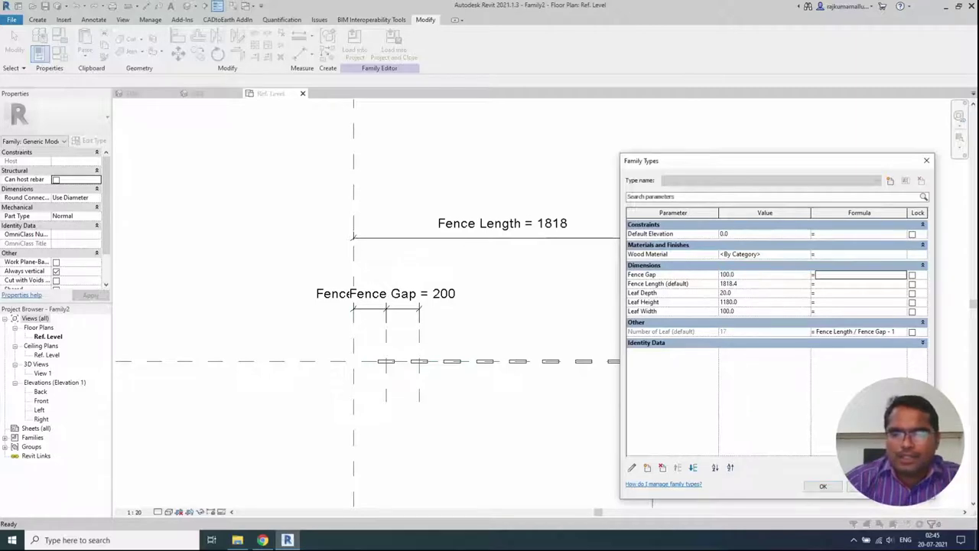
left_click(908, 486)
Step: Try Fence Gap 150, then keep 125 for 14 leaves and close Family Types
left_click(771, 275)
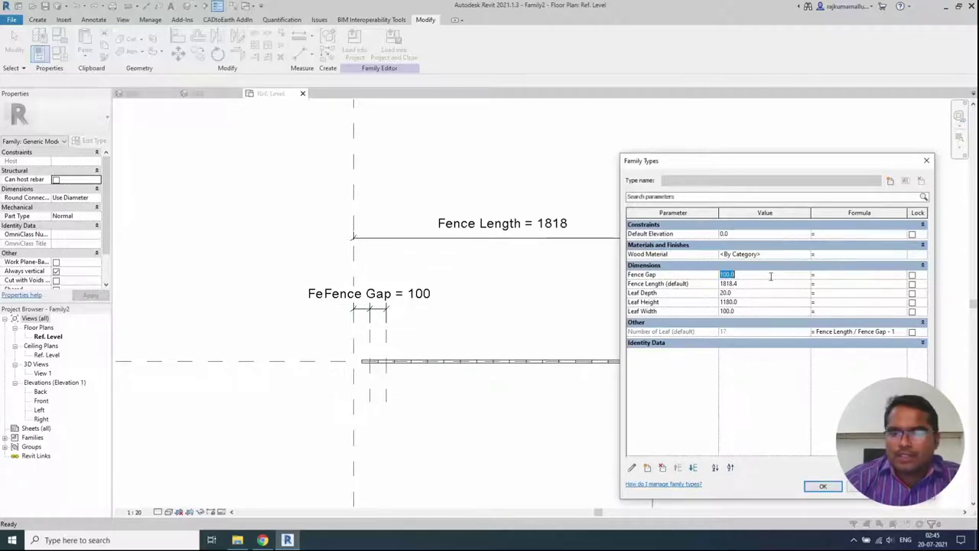
type("15")
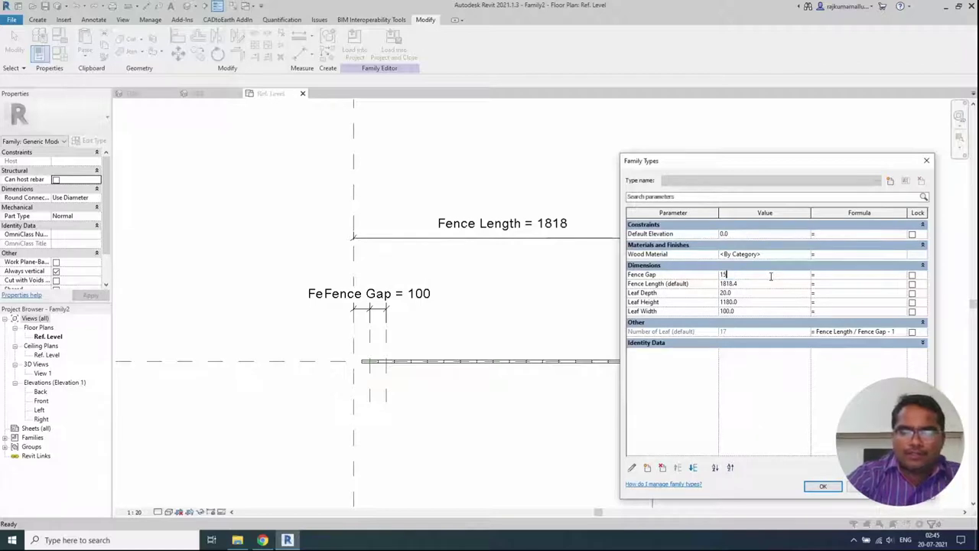
type("0")
key("Tab")
left_click(757, 274)
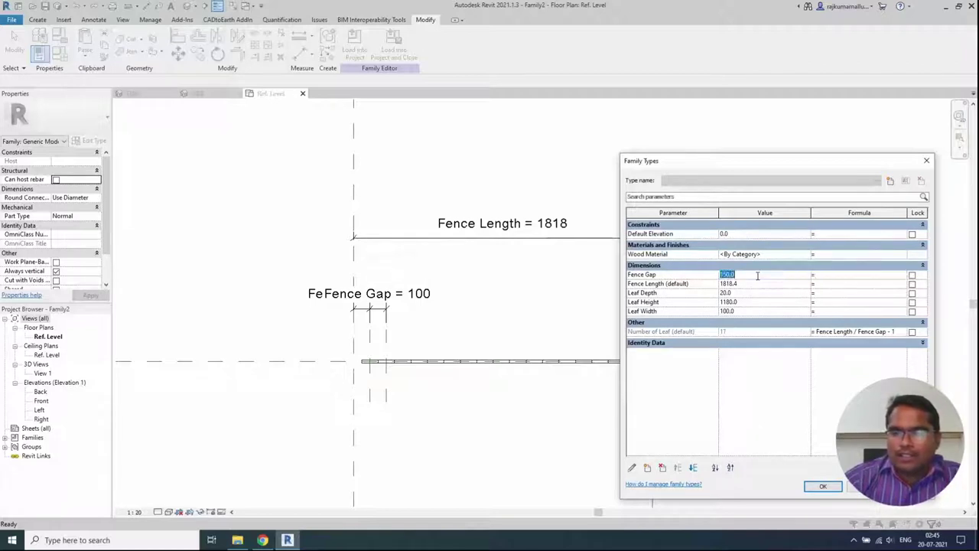
type("125")
key("Tab")
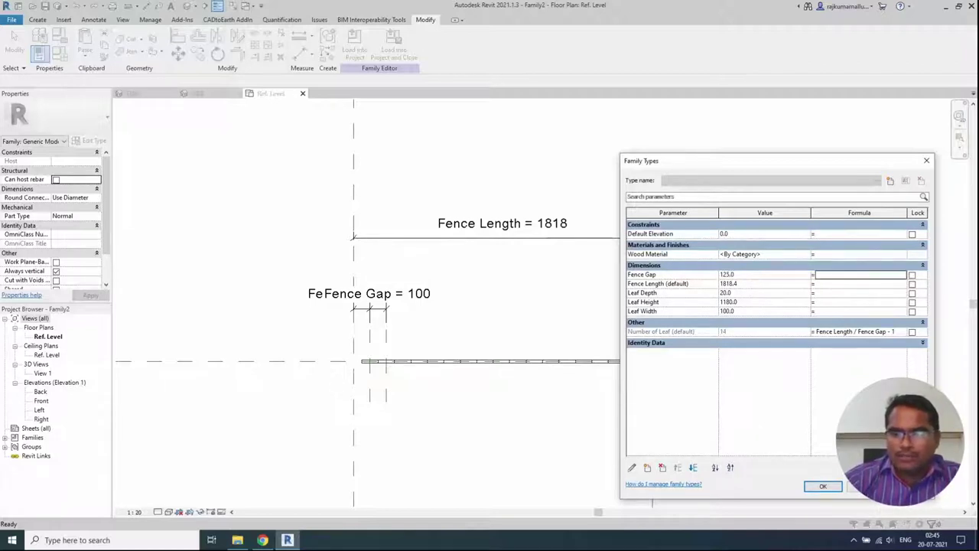
left_click(764, 233)
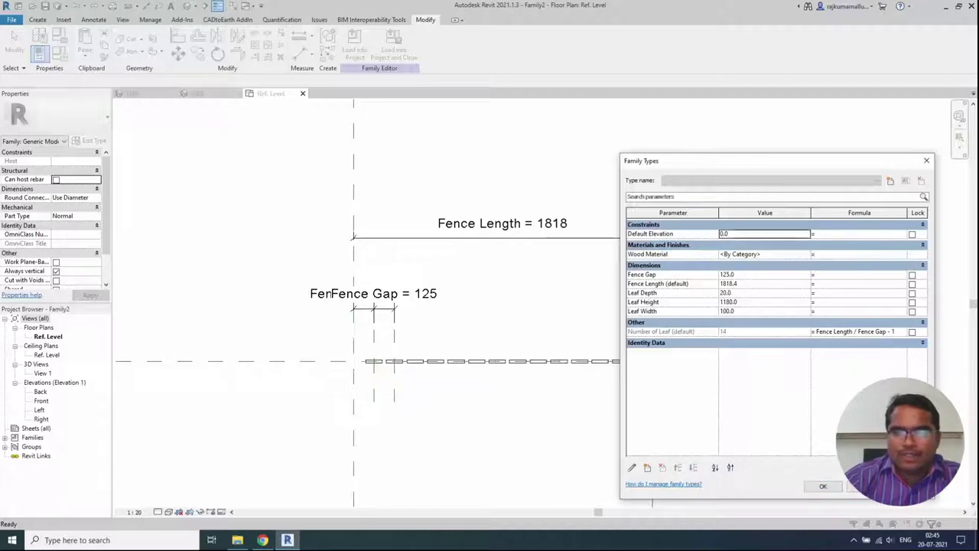
left_click(825, 486)
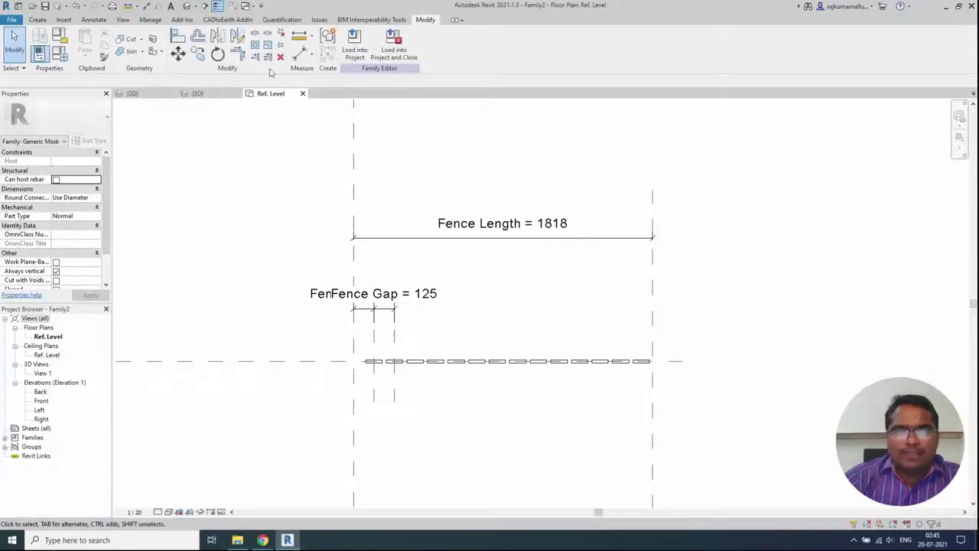
Step: Inspect the 14 arrayed leaves in the default 3D view, then open the Left elevation
left_click(185, 6)
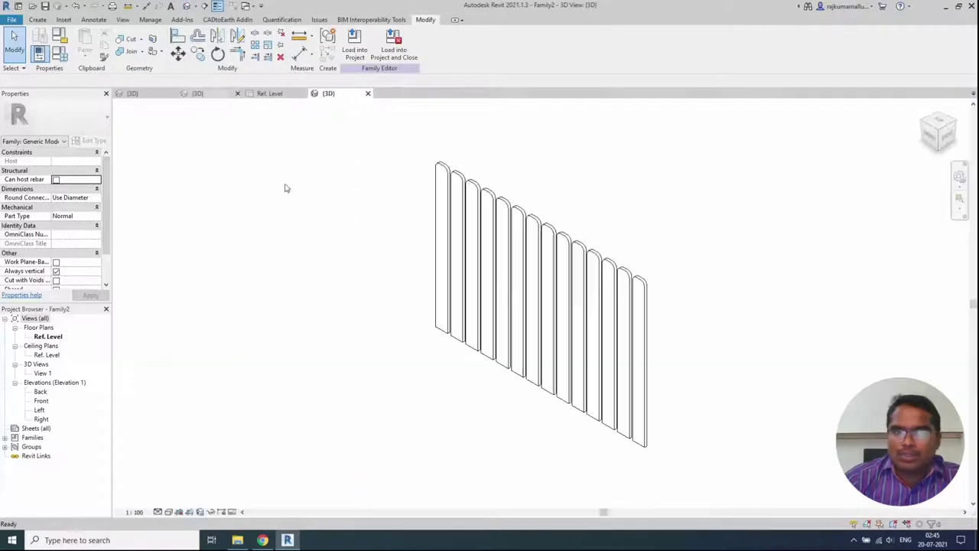
middle_click_drag(510, 396, 301, 334, "shift")
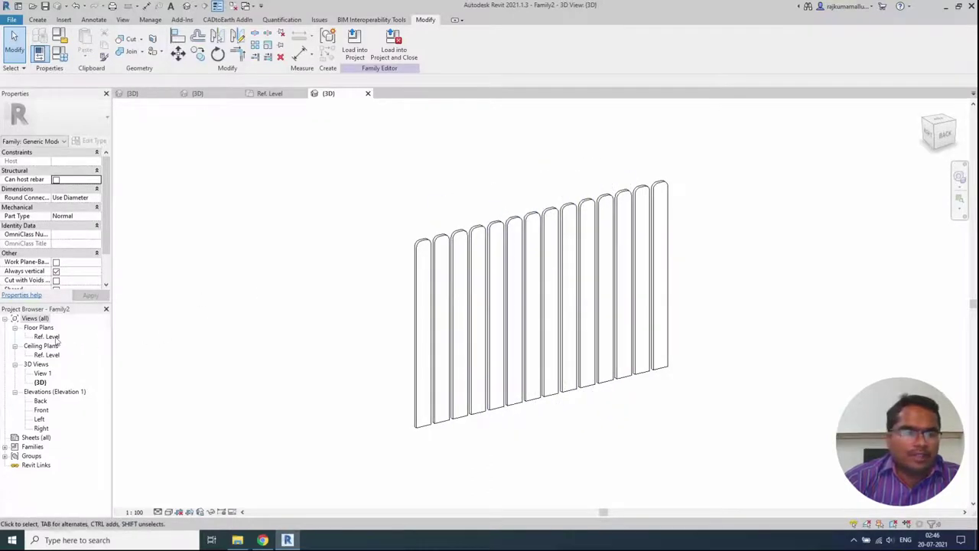
double_click(40, 418)
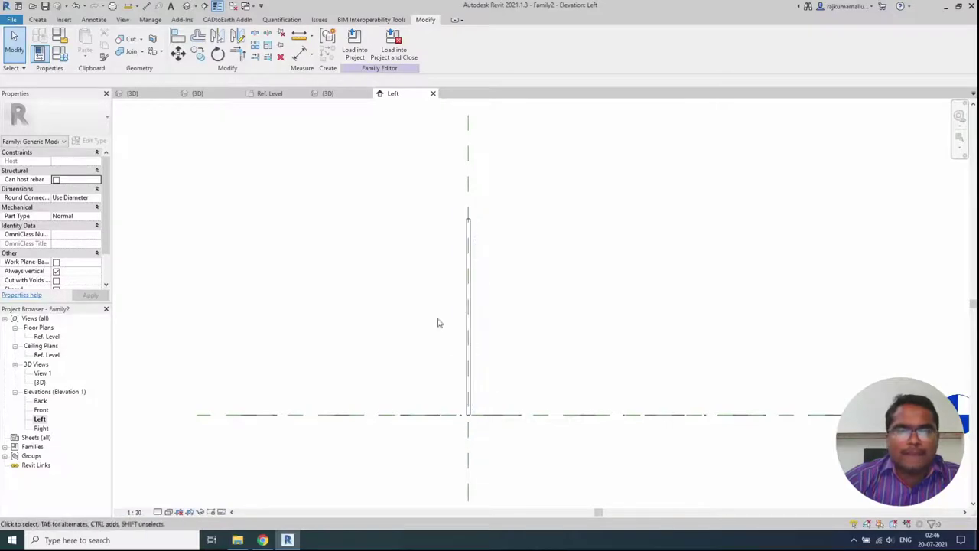
Step: Start a new extrusion with the Rectangle tool, placing the first corner beside the fence leaf
left_click(37, 20)
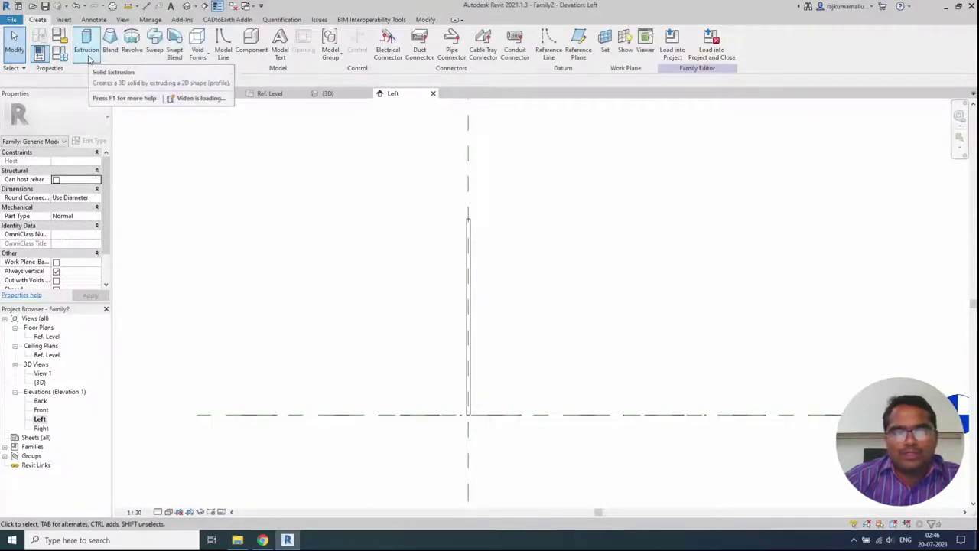
left_click(86, 46)
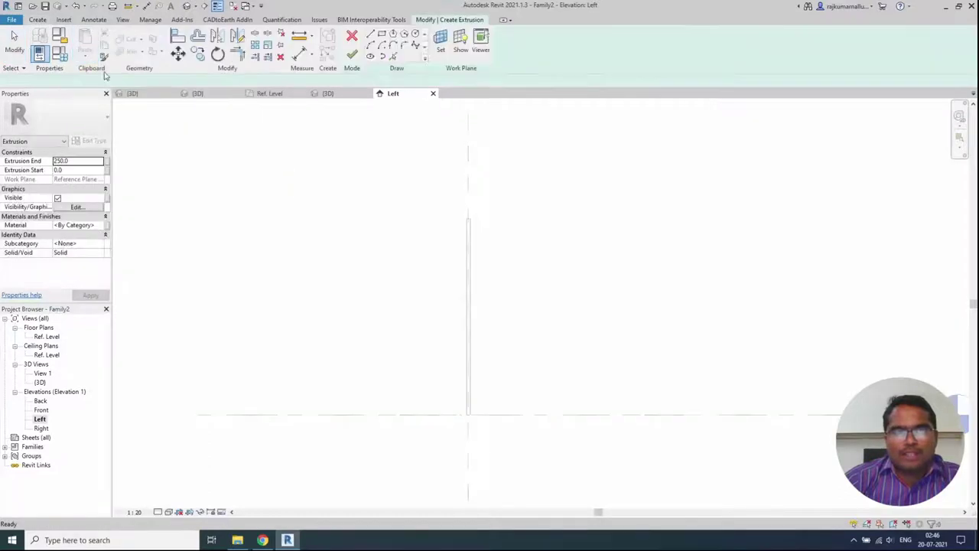
left_click(382, 34)
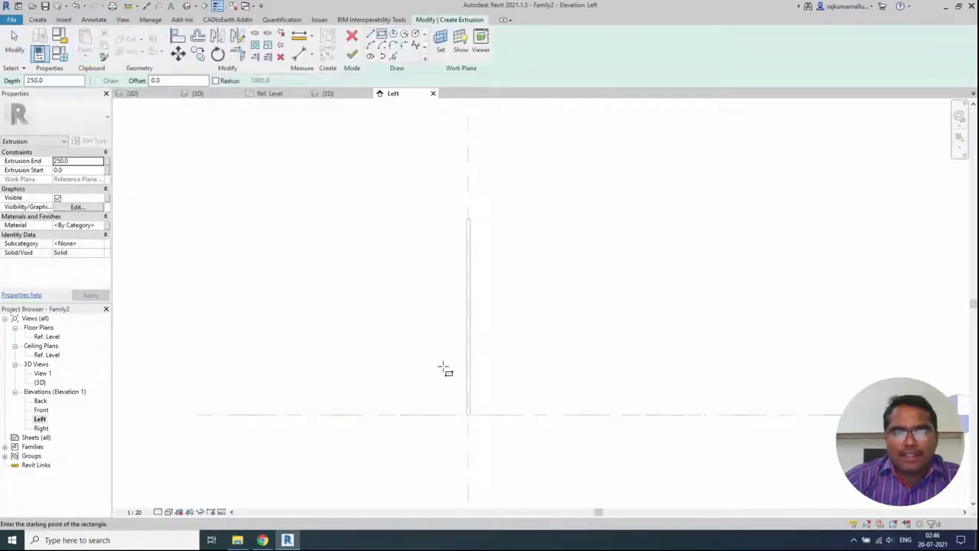
scroll(460, 395, "up", 2)
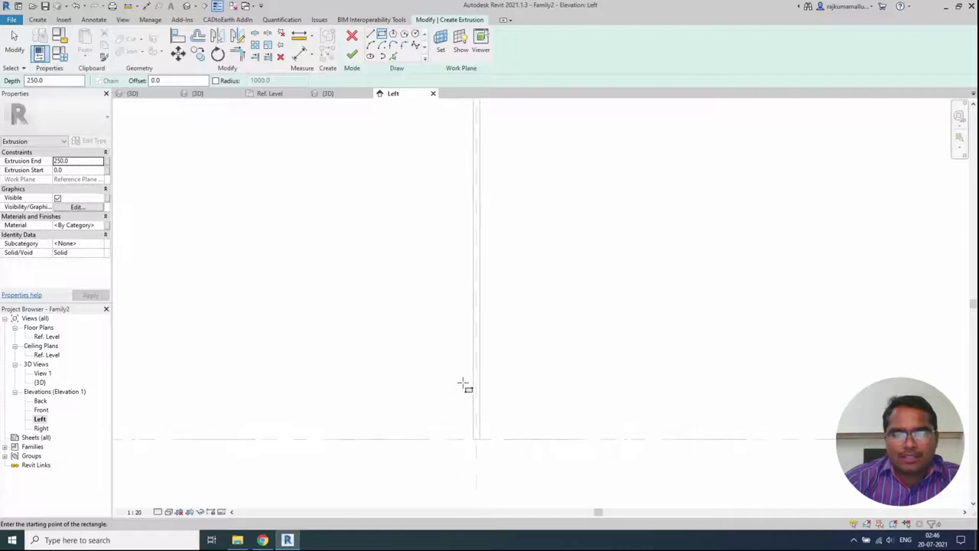
left_click(472, 382)
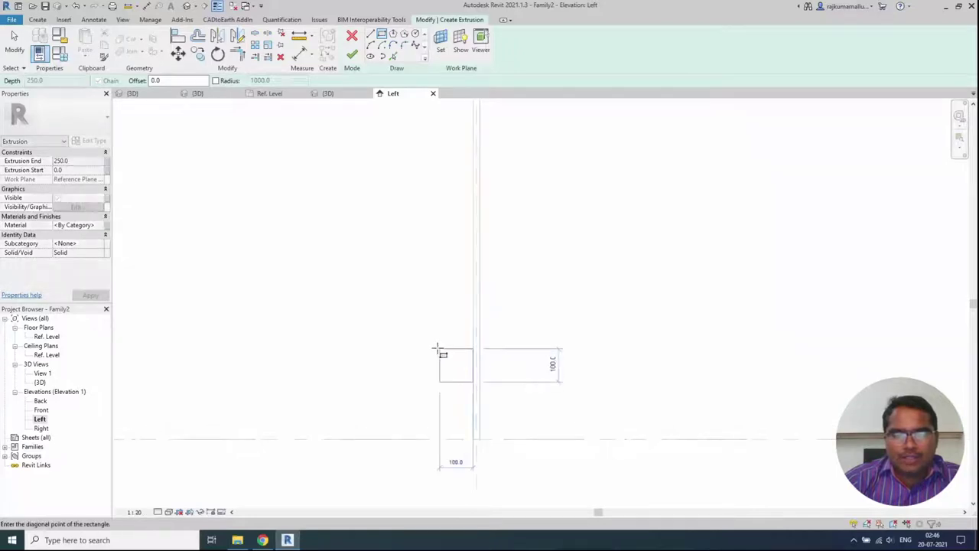
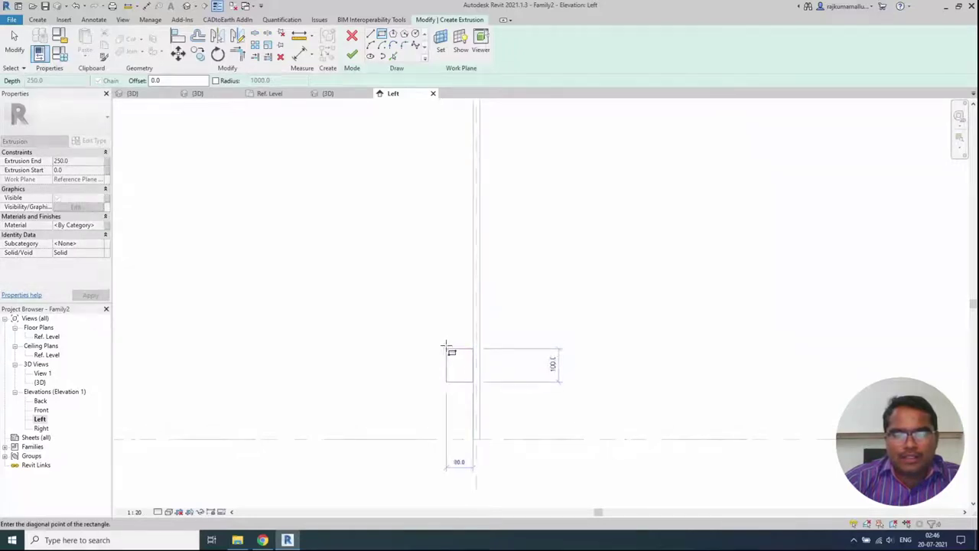
Step: Complete the small rectangle and dimension it 810 from the centre reference plane
left_click(446, 348)
key("Escape")
key("Escape")
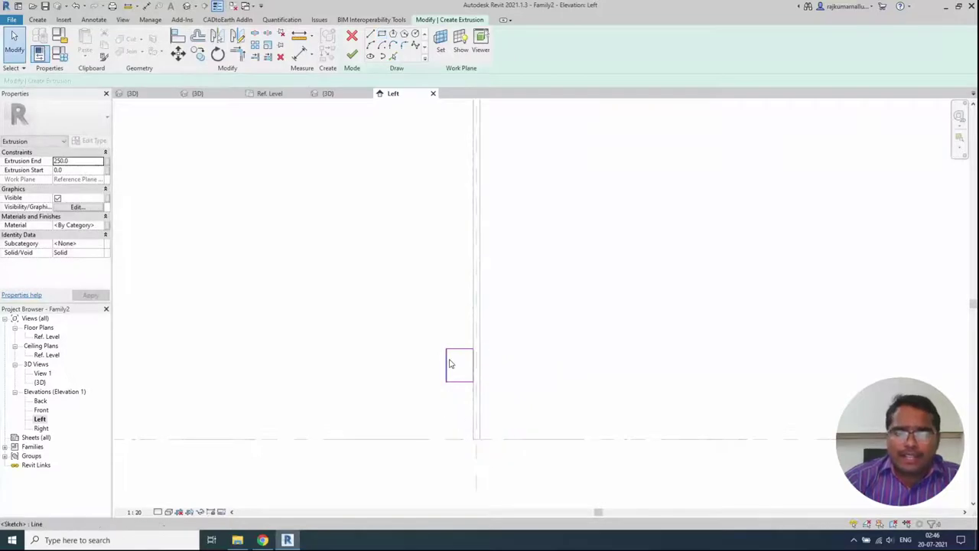
scroll(452, 378, "down", 1)
scroll(453, 378, "up", 2)
key("d")
key("i")
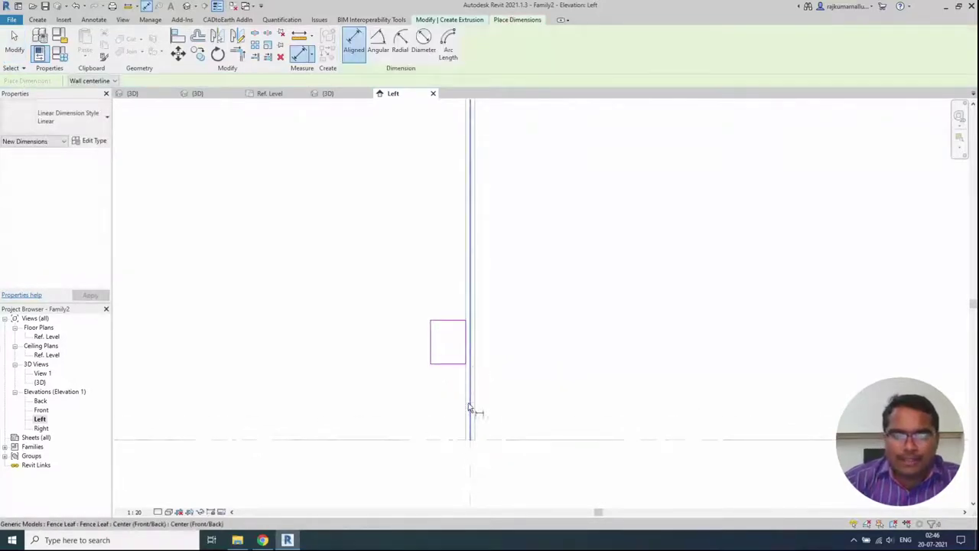
scroll(471, 384, "up", 2)
middle_click_drag(480, 485, 511, 436)
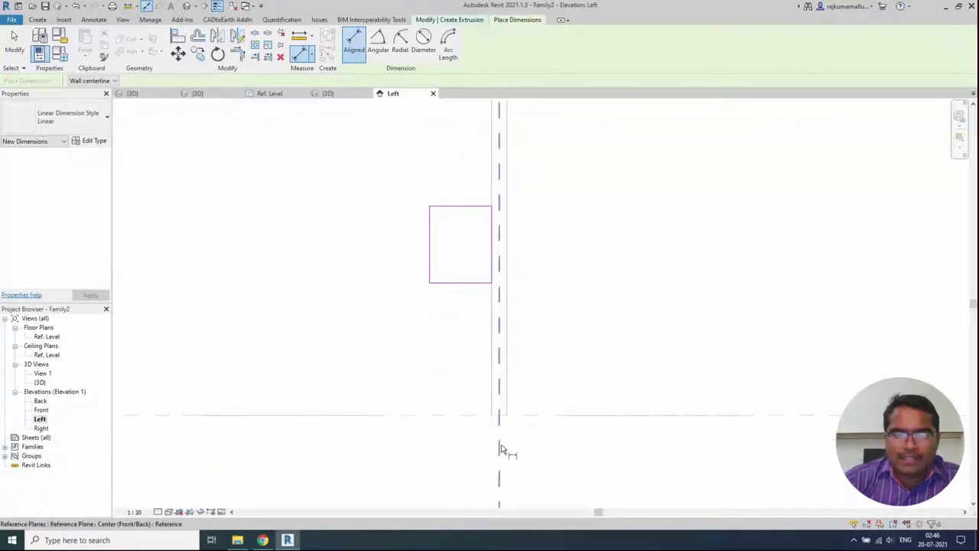
left_click(498, 448)
left_click(493, 275)
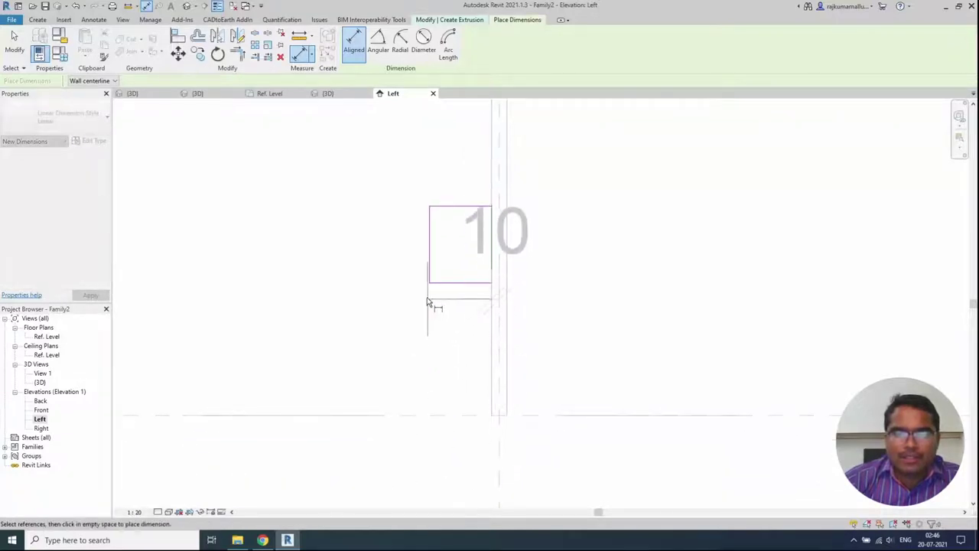
scroll(427, 302, "down", 3)
left_click(419, 420)
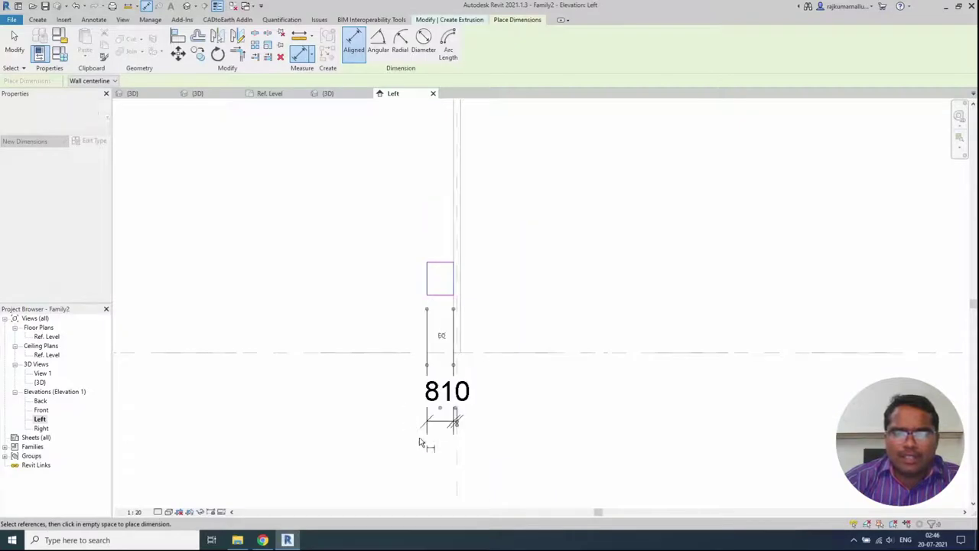
Step: Add a locked 171/100 vertical dimension string from the Ref. Level to the rectangle
middle_click_drag(494, 450, 498, 344)
scroll(466, 283, "down", 3)
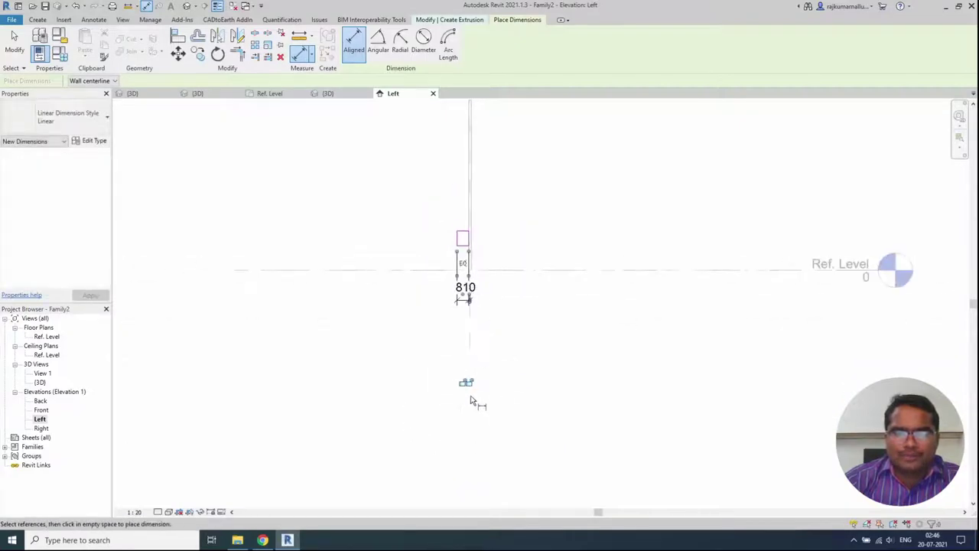
scroll(465, 385, "up", 2)
middle_click_drag(392, 291, 415, 409)
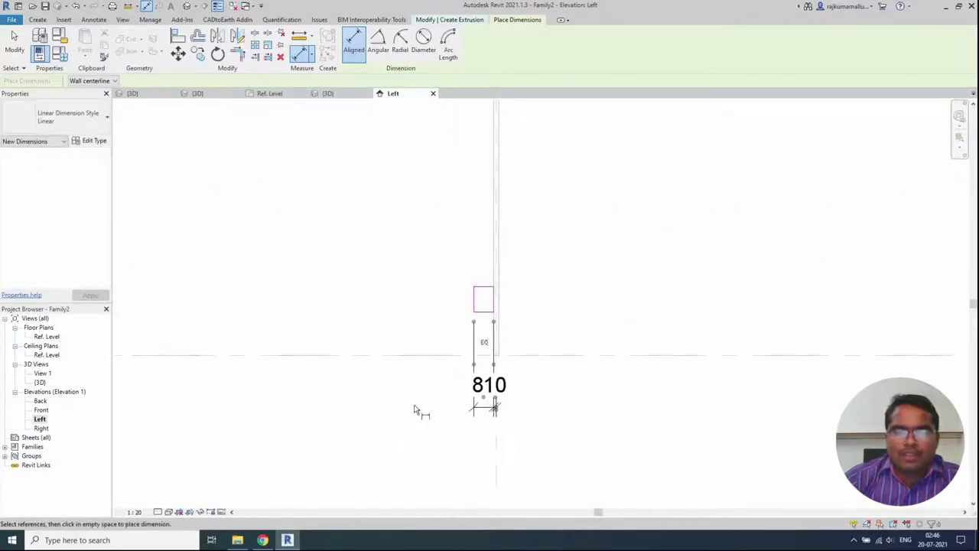
scroll(494, 271, "up", 3)
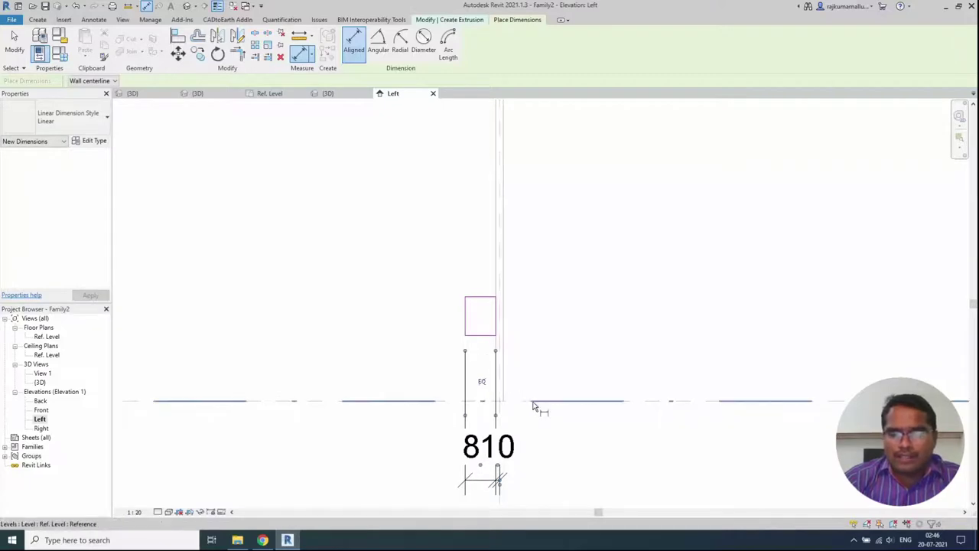
left_click(531, 402)
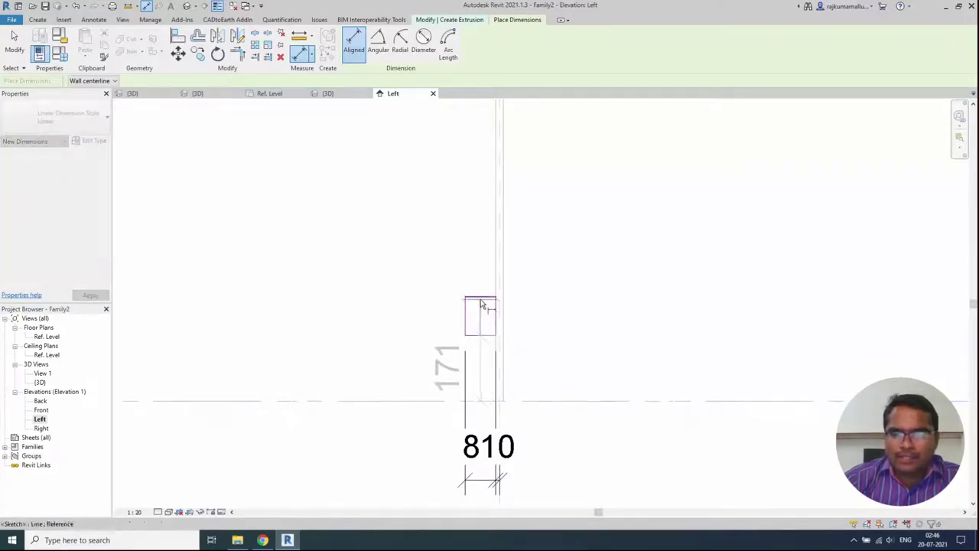
left_click(482, 300)
scroll(398, 317, "down", 1)
left_click(396, 320)
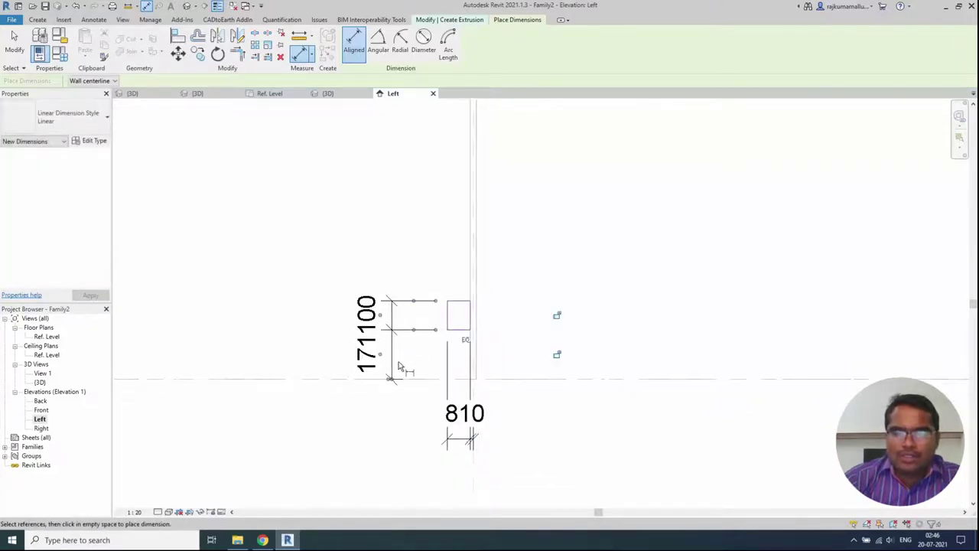
left_click(559, 357)
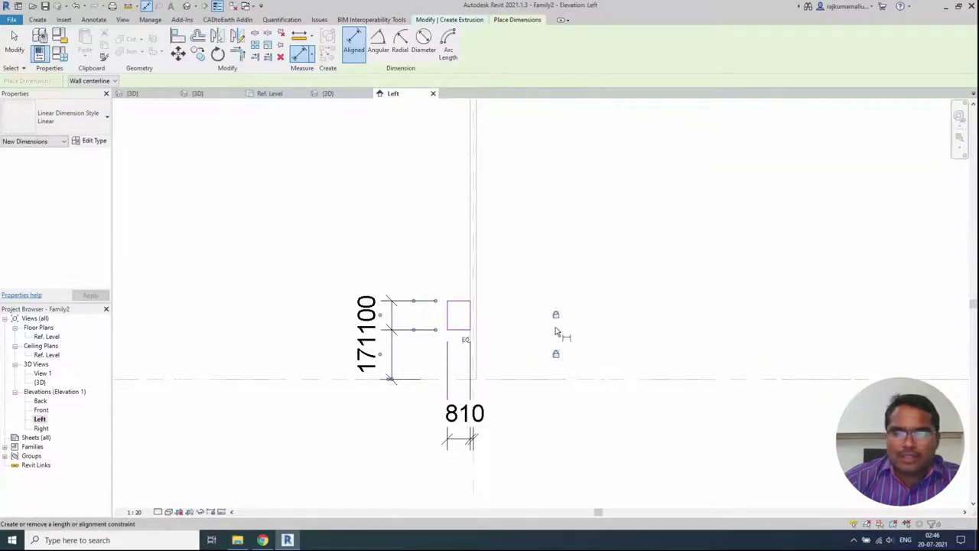
scroll(520, 336, "down", 1)
scroll(492, 349, "up", 1)
key("Escape")
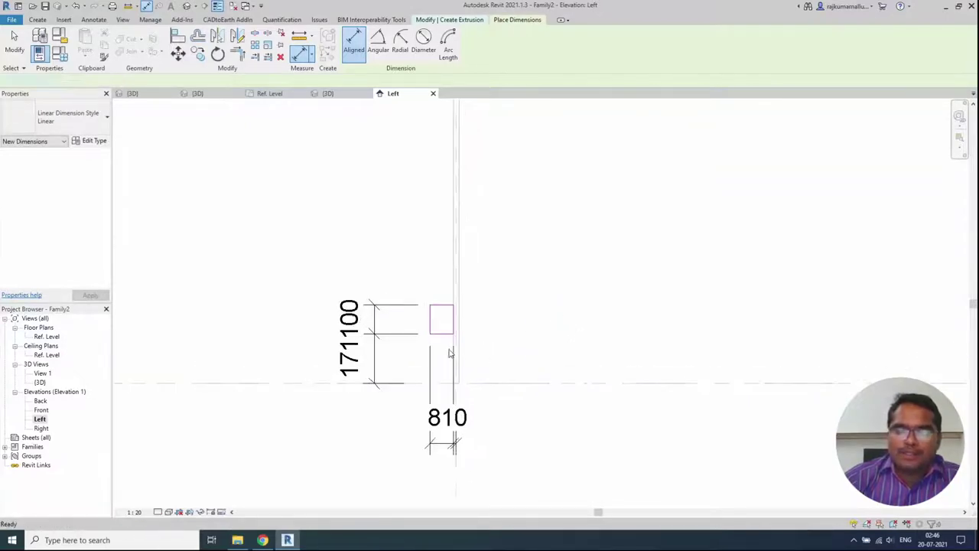
key("Escape")
Step: Select the 171/100 vertical dimension string to check it, then deselect it
left_click(374, 351)
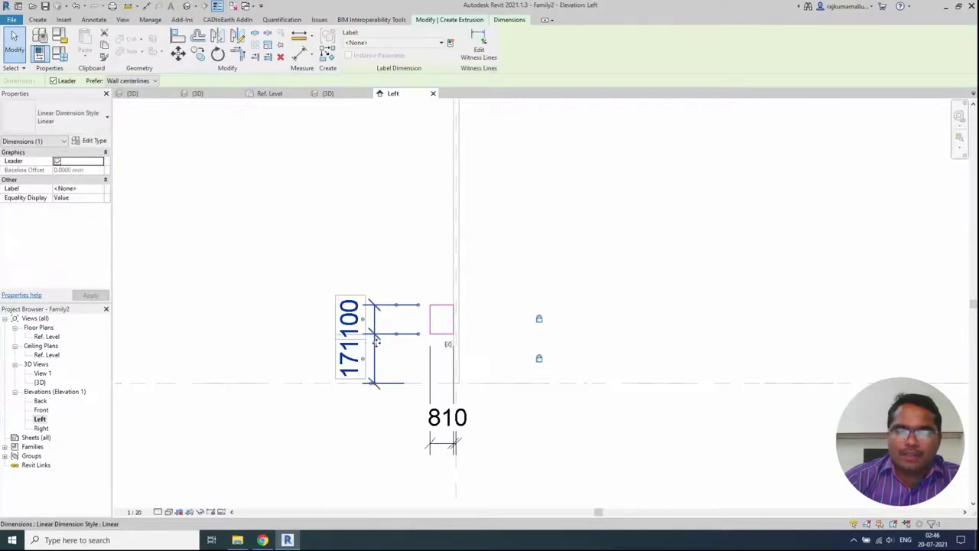
scroll(389, 356, "down", 1)
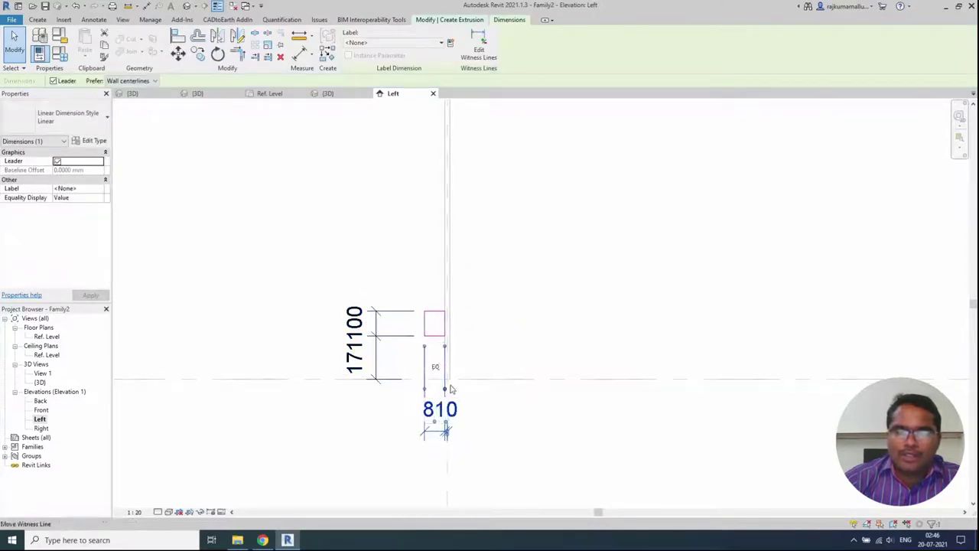
key("Escape")
scroll(457, 379, "down", 2)
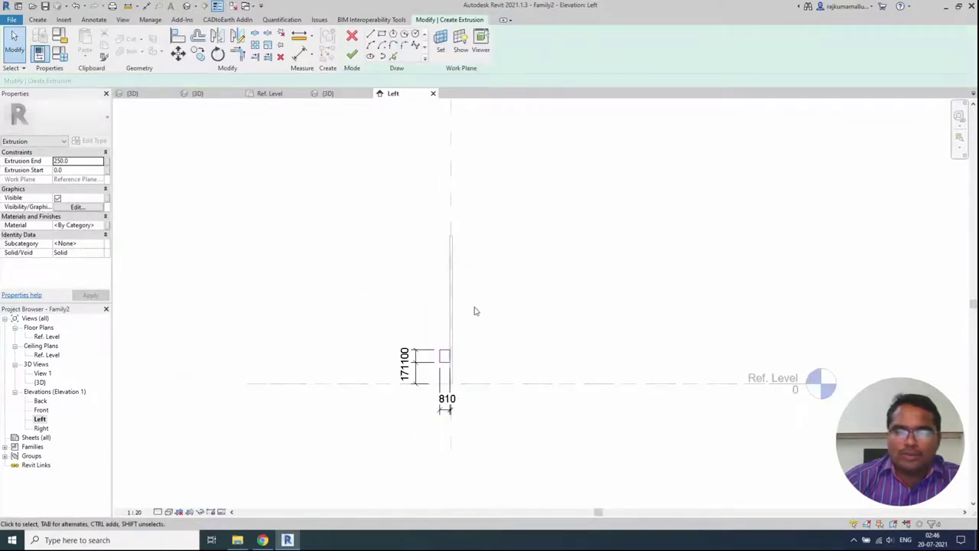
Step: Finish the extrusion sketch and switch to the Ref. Level floor plan
middle_click_drag(474, 310, 510, 354)
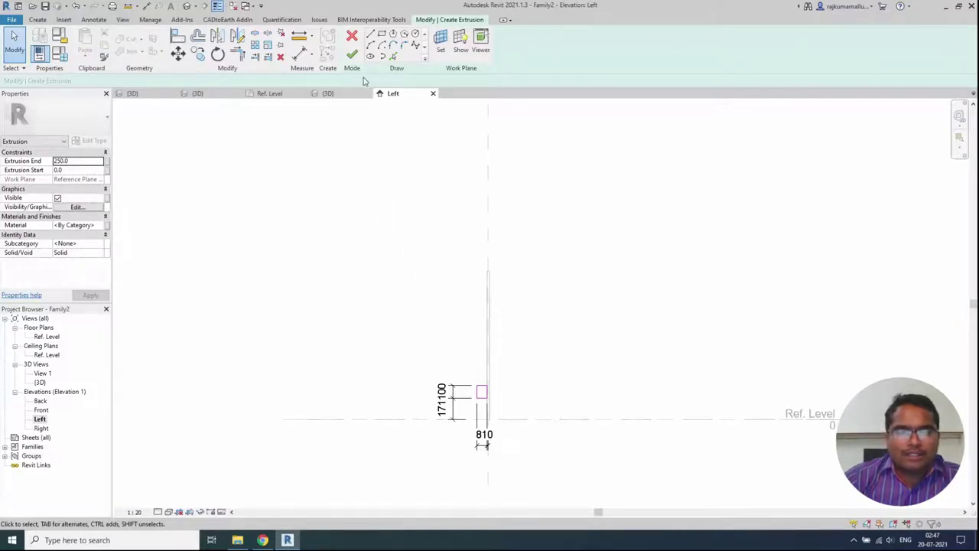
left_click(352, 54)
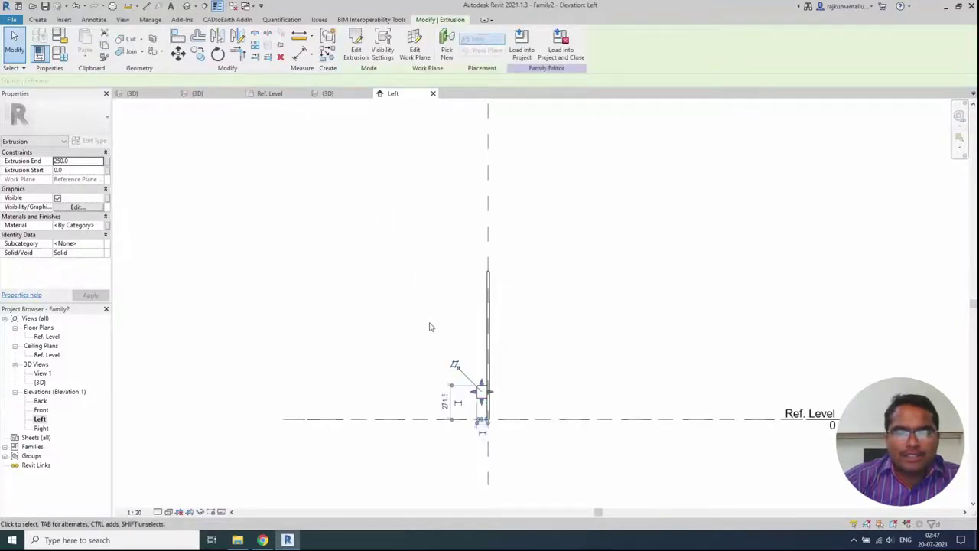
double_click(46, 336)
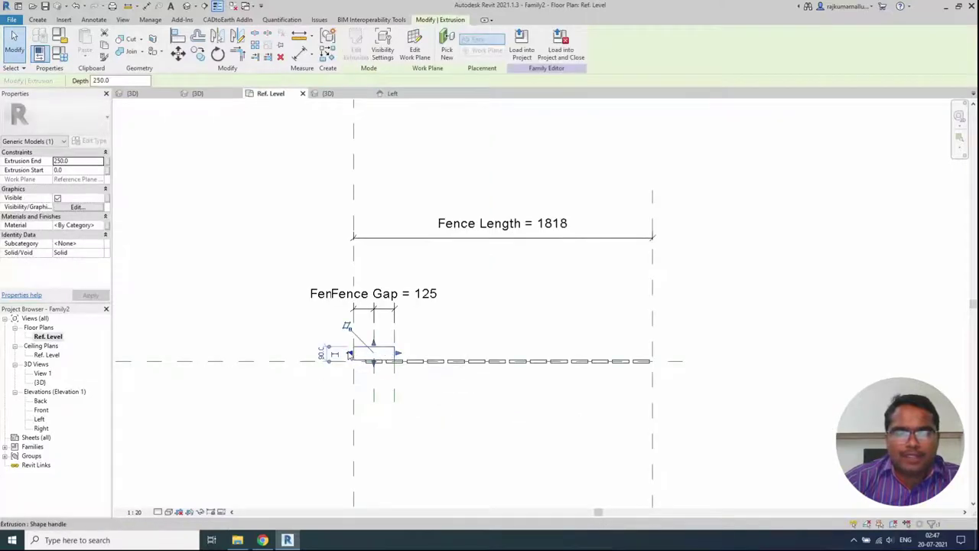
scroll(366, 353, "up", 3)
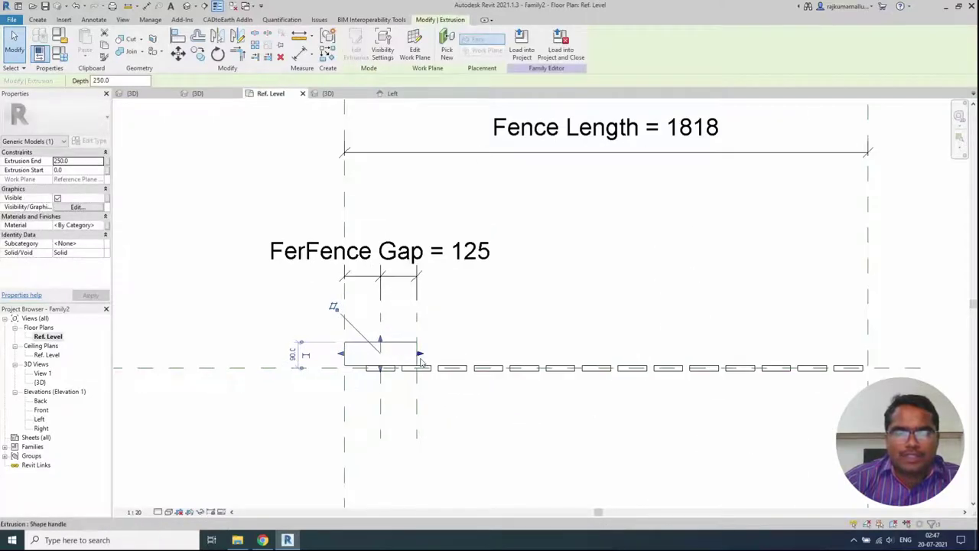
Step: Stretch the rail's ends to the right and left reference planes and lock both
left_click_drag(420, 358, 869, 365)
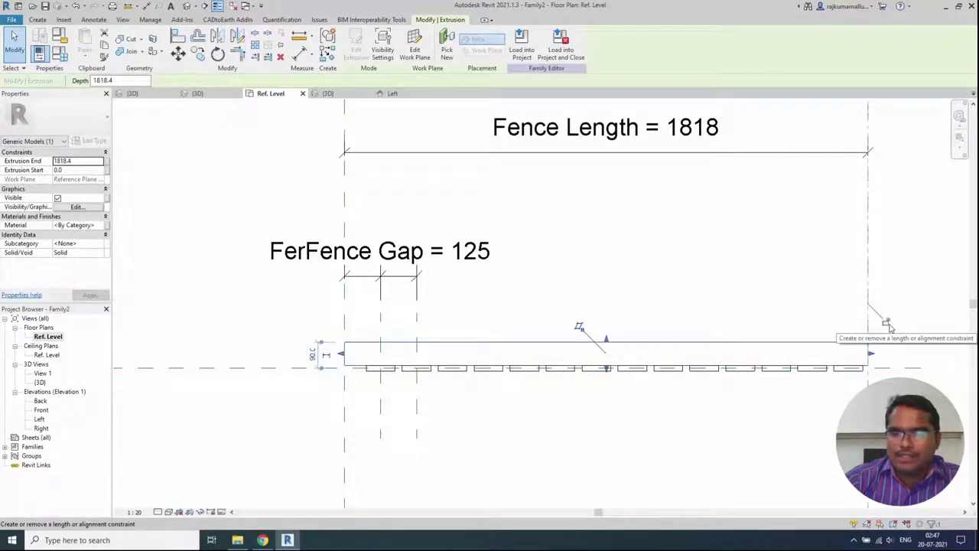
left_click(885, 322)
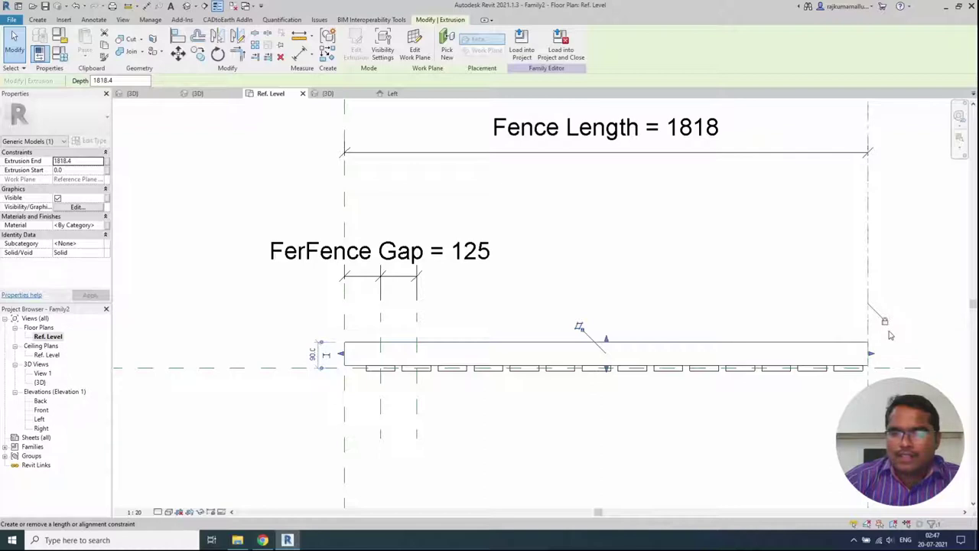
mouse_move(342, 354)
left_mouse_down()
mouse_move(356, 358)
mouse_move(345, 355)
left_mouse_up()
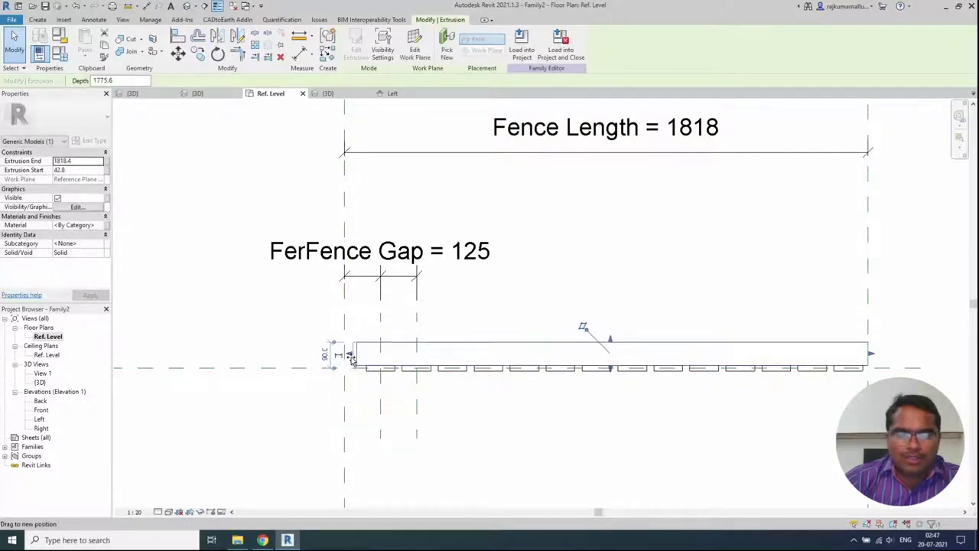
left_click(327, 286)
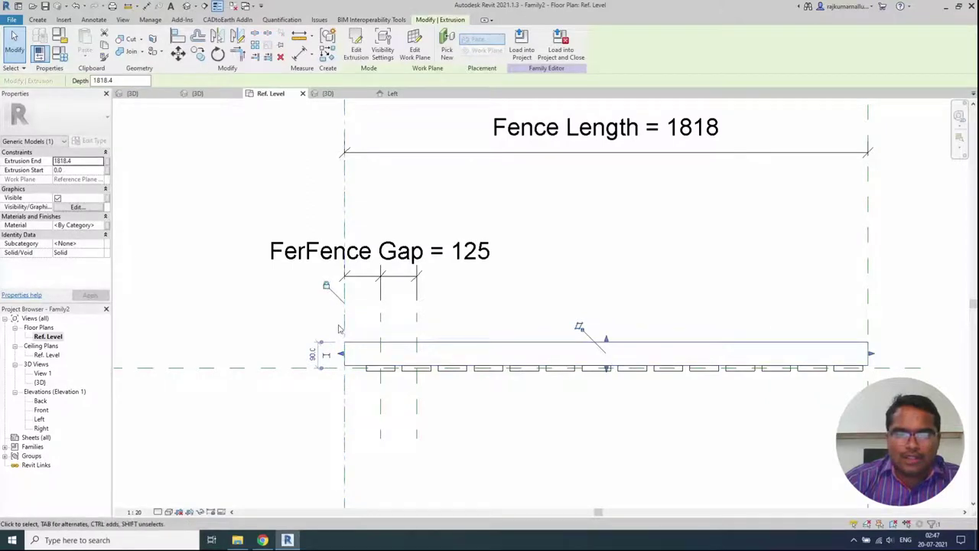
left_click(361, 405)
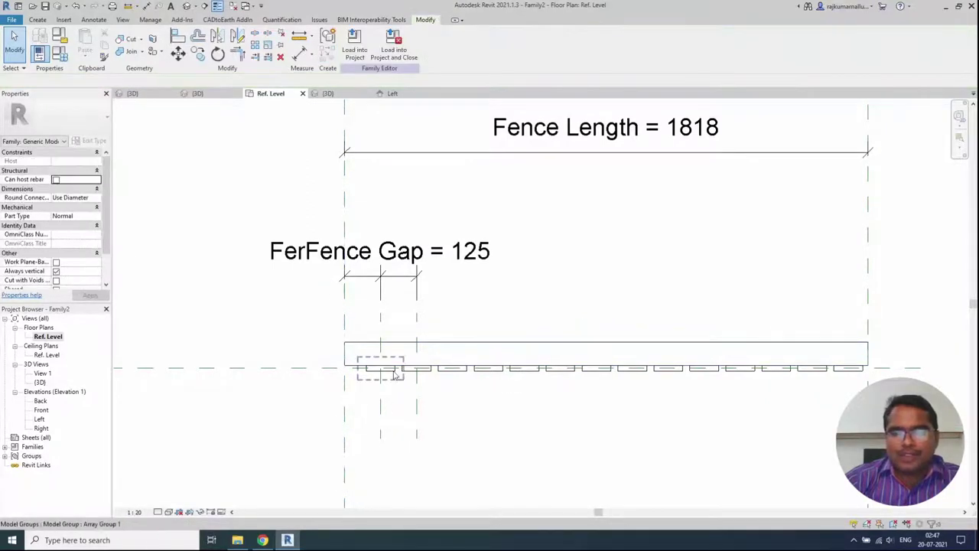
Step: Drag the right reference plane to lengthen the fence to 2820, confirming the rail follows
scroll(396, 375, "down", 3)
left_click(634, 404)
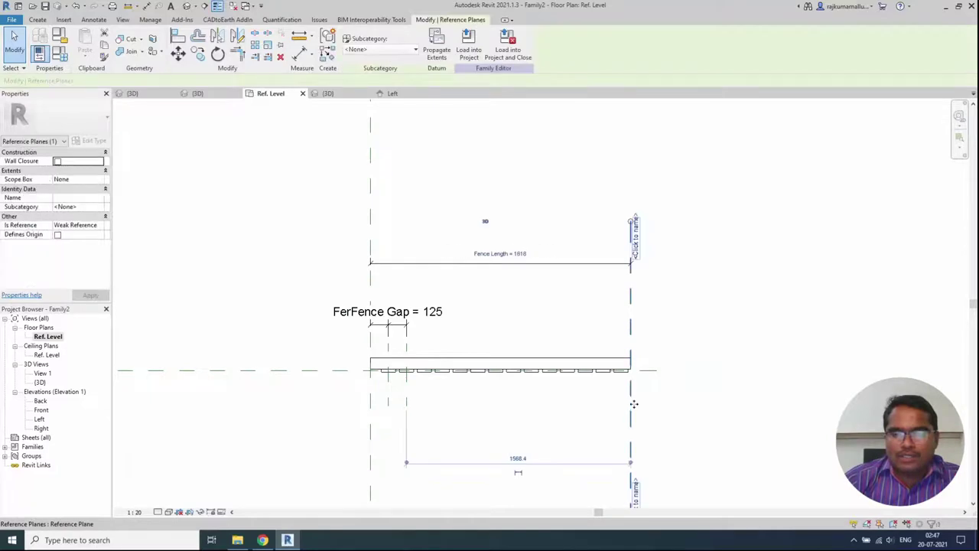
left_click_drag(676, 404, 774, 405)
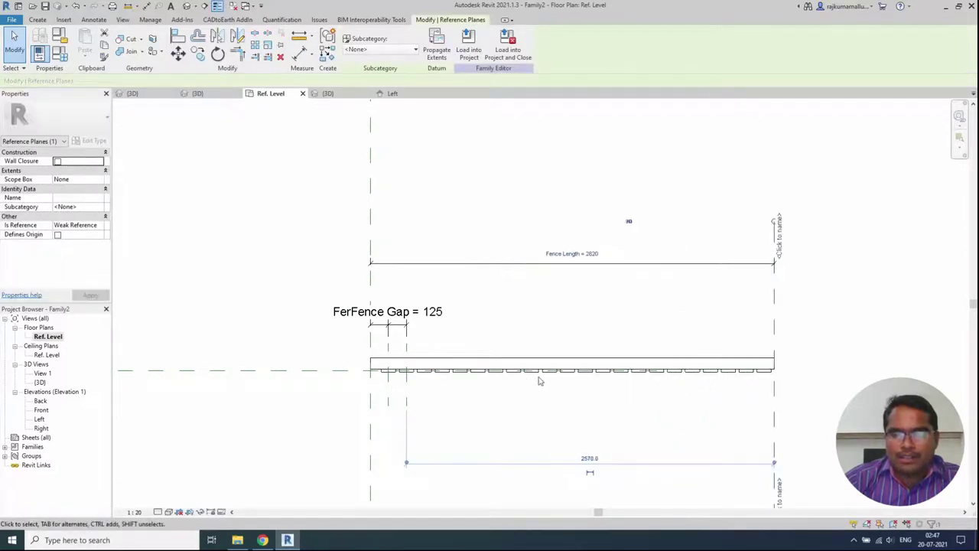
scroll(632, 380, "up", 2)
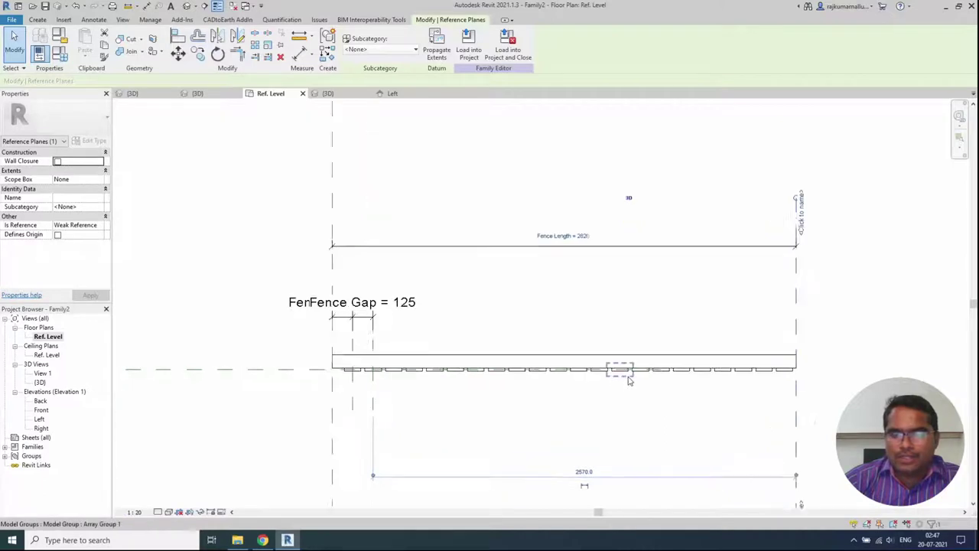
scroll(665, 392, "down", 3)
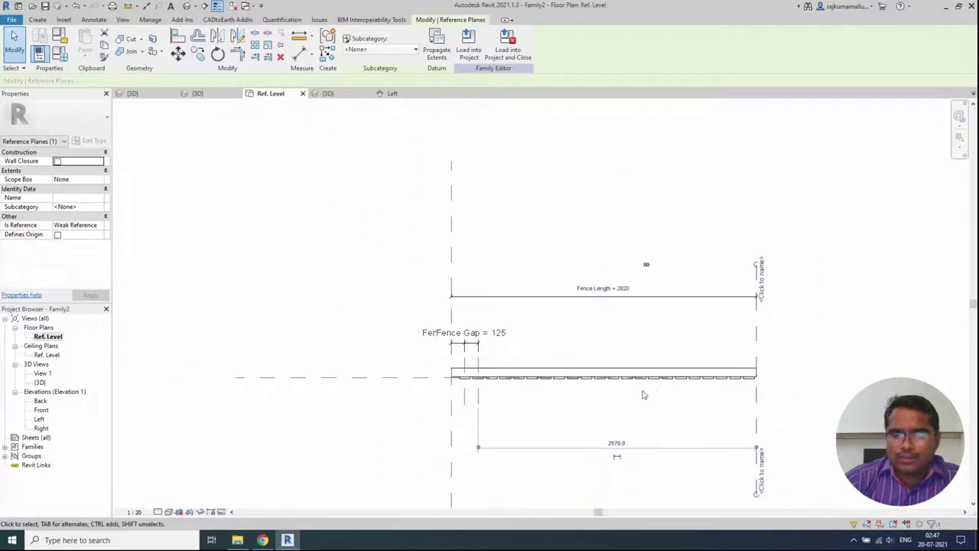
Step: Associate the rail's material with the Wood Material parameter, then open the Left elevation
left_click(526, 373)
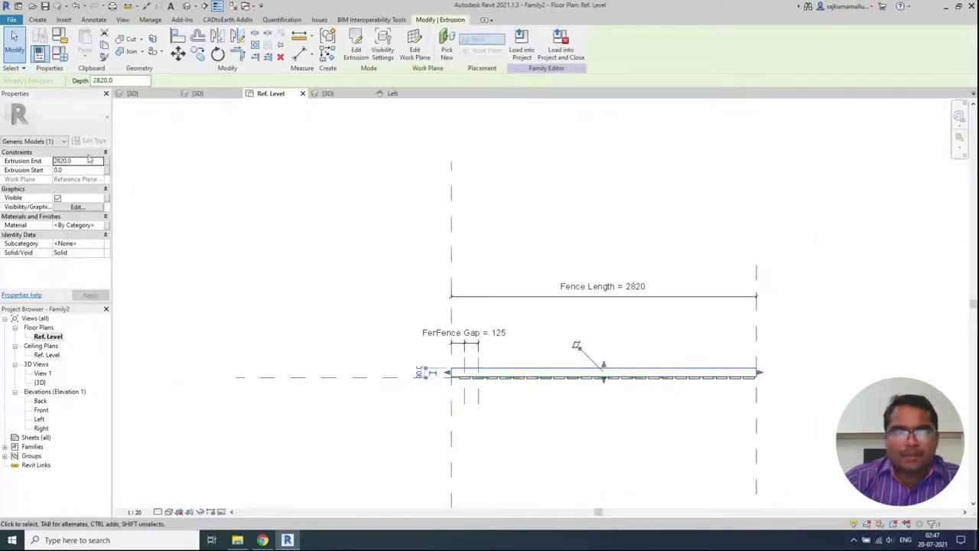
left_click(108, 225)
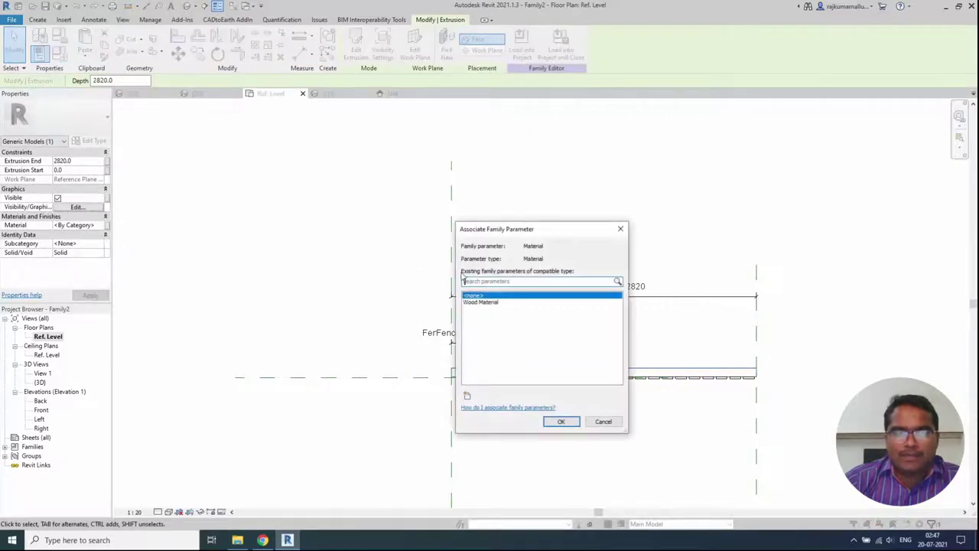
left_click(482, 303)
left_click(562, 422)
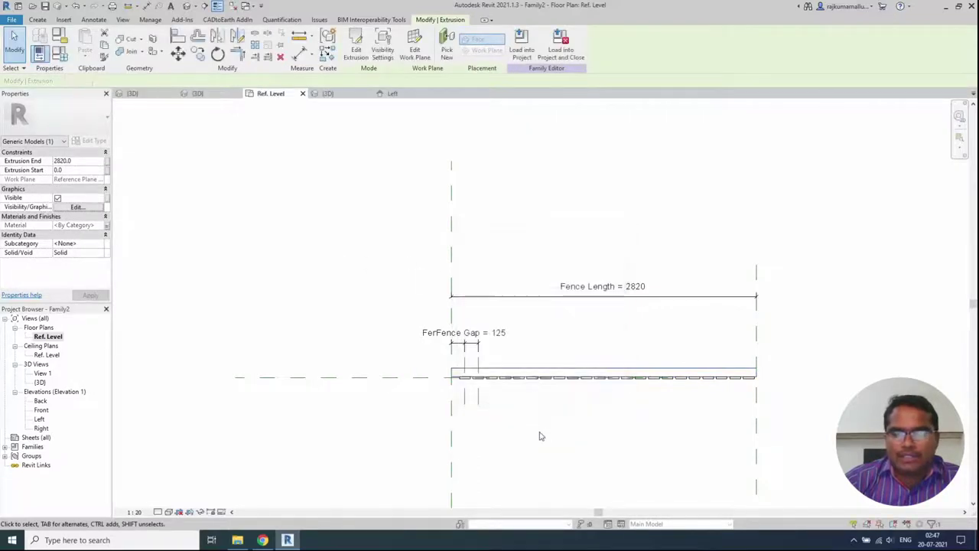
left_click(530, 436)
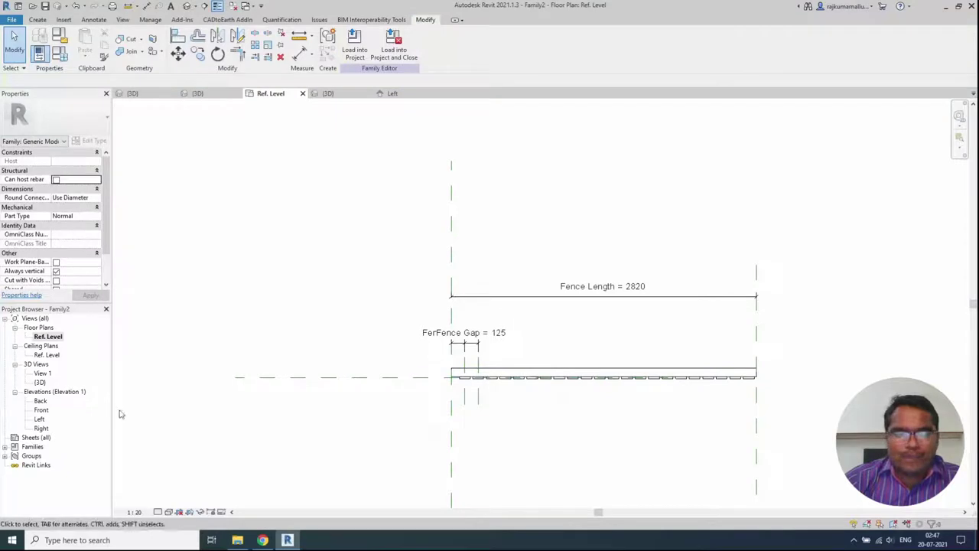
double_click(39, 419)
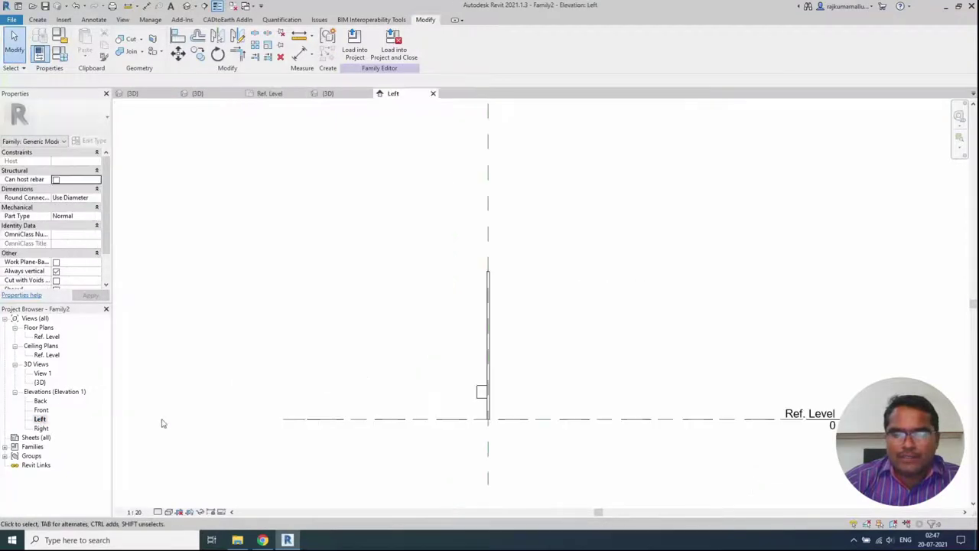
Step: Start a new extrusion and sketch a small rectangle on the reference plane beside the fence leaf
left_click(476, 399)
double_click(476, 399)
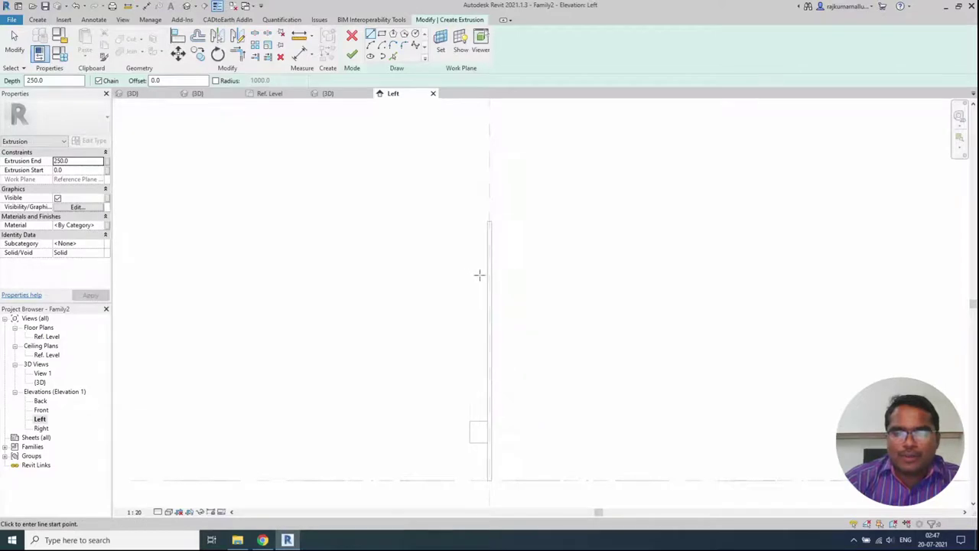
left_click(489, 272)
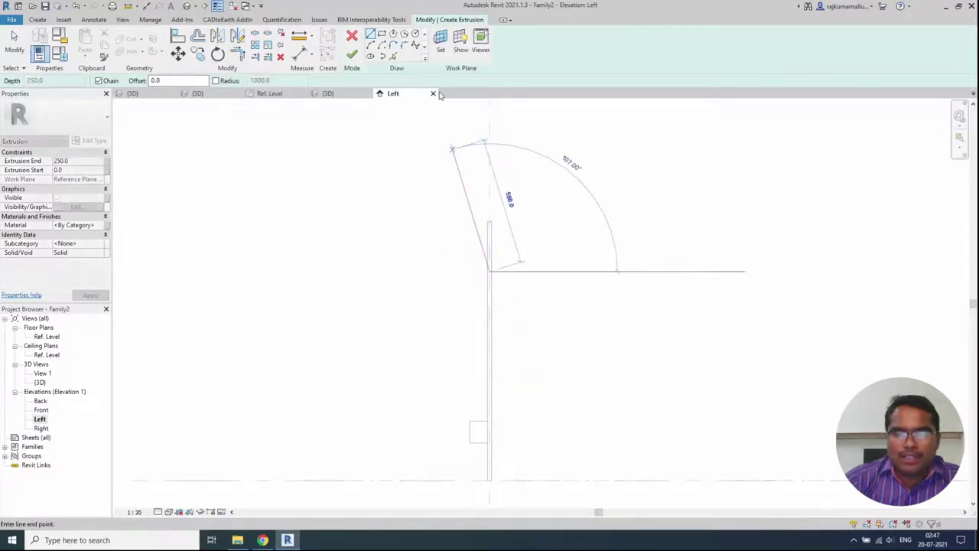
key("Escape")
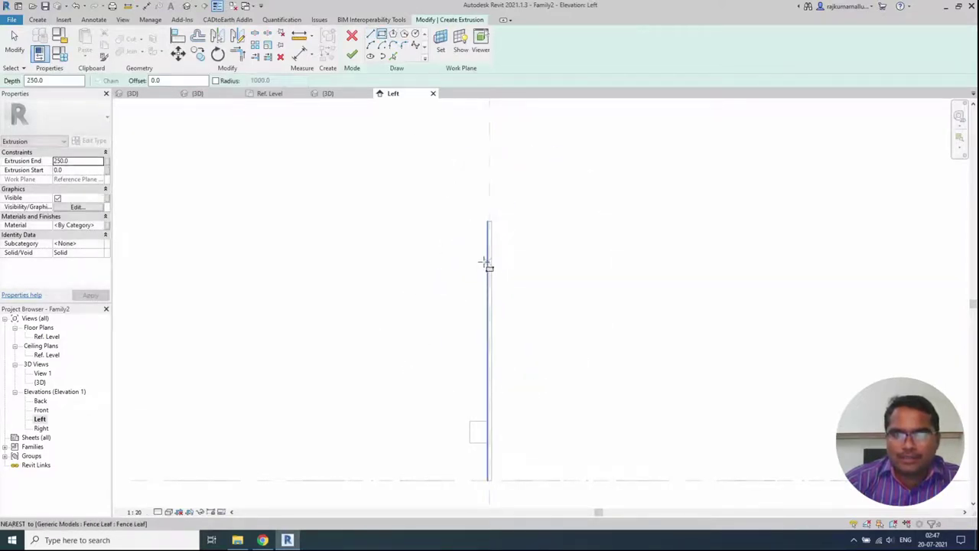
left_click(488, 262)
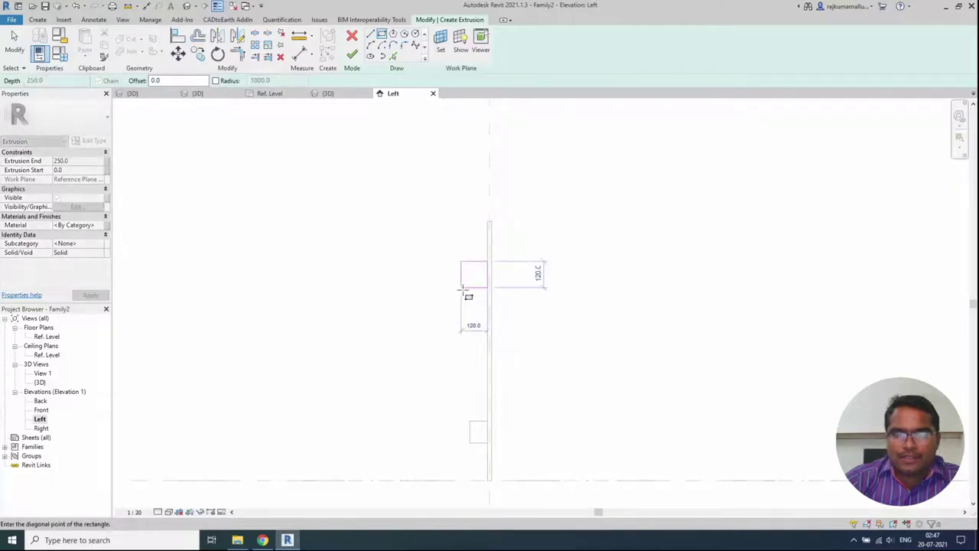
left_click(466, 287)
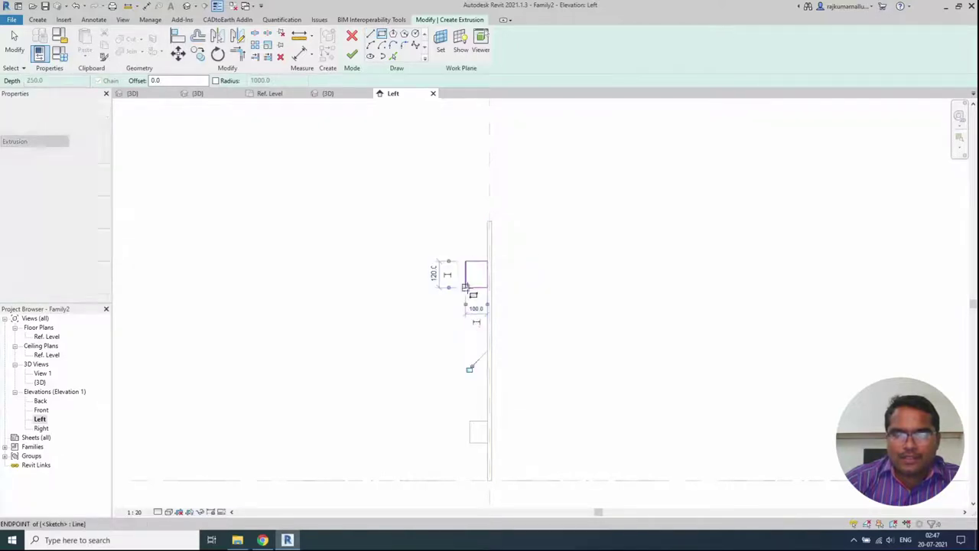
Step: Align the rectangle's edge onto the reference line with AL
key("a")
key("l")
left_click(469, 423)
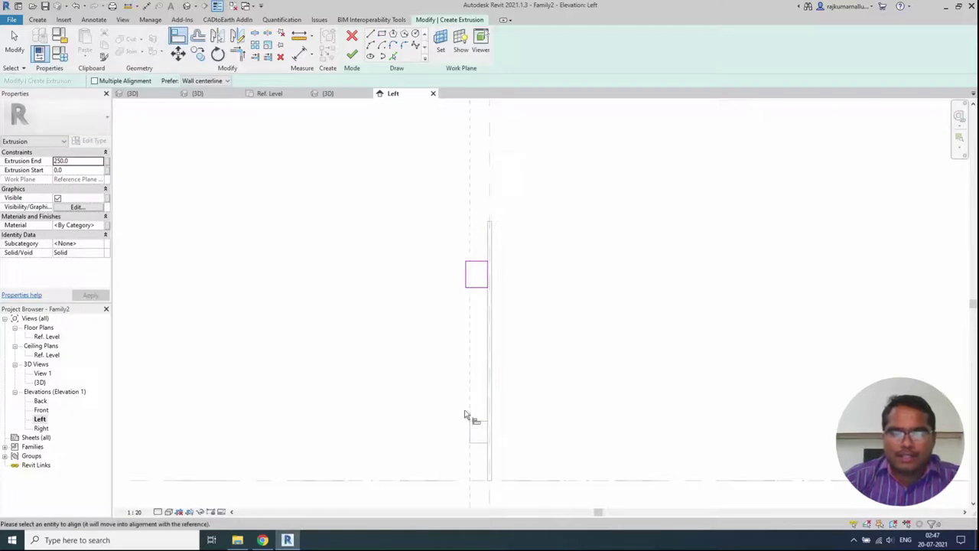
left_click(465, 270)
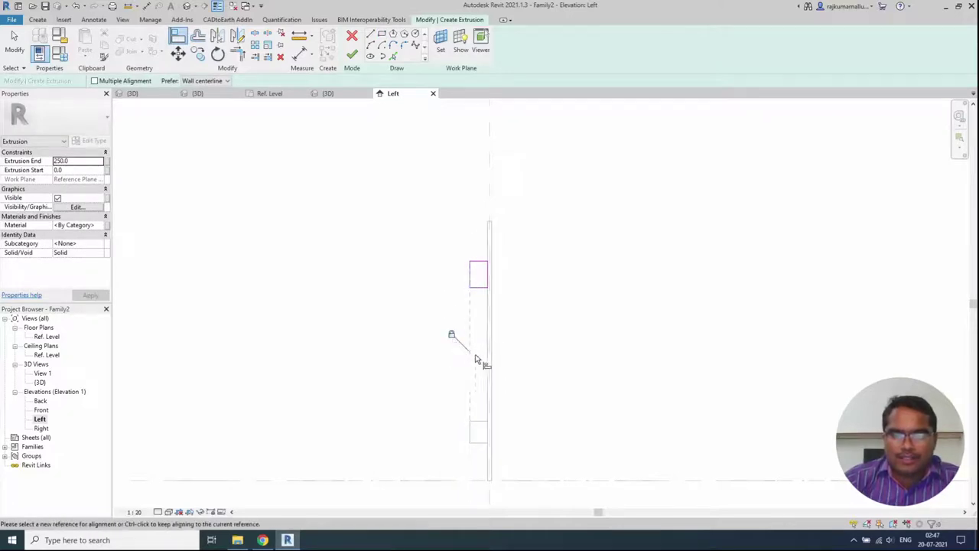
Step: Dimension the rectangle 810 from the reference plane
key("d")
key("i")
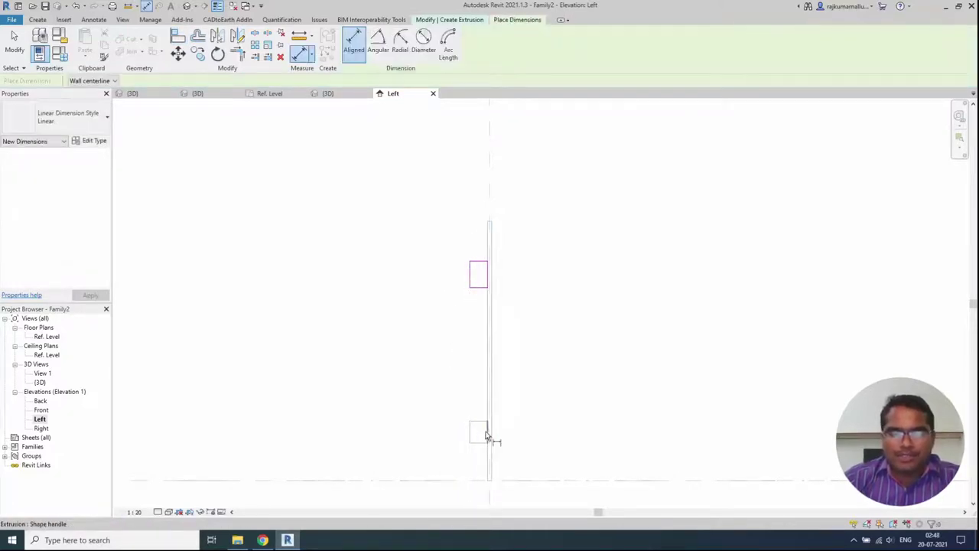
scroll(549, 385, "up", 1)
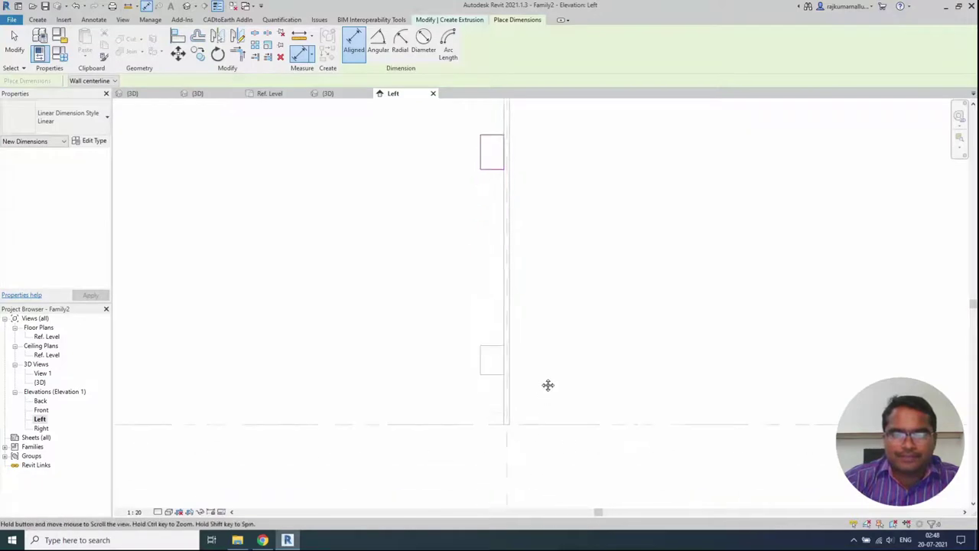
left_click(507, 464)
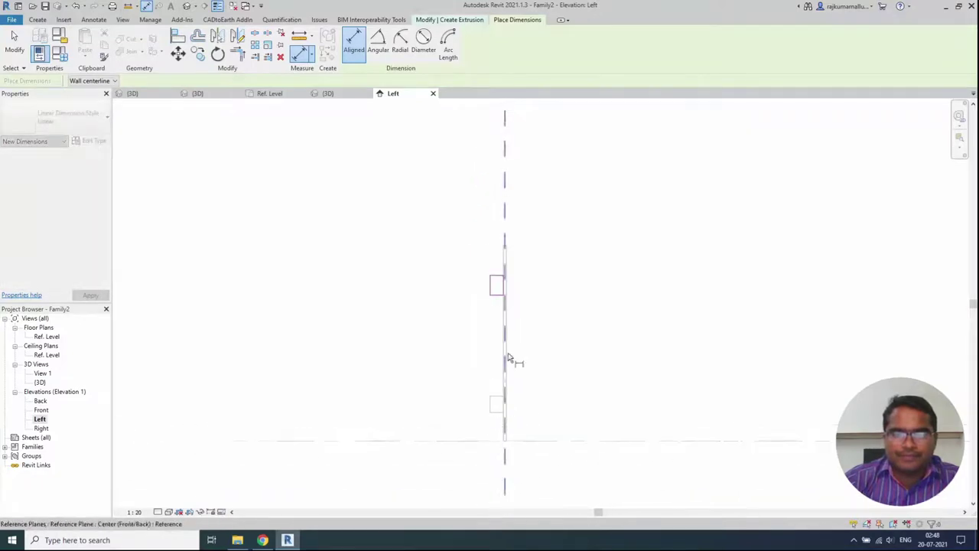
scroll(496, 289, "up", 1)
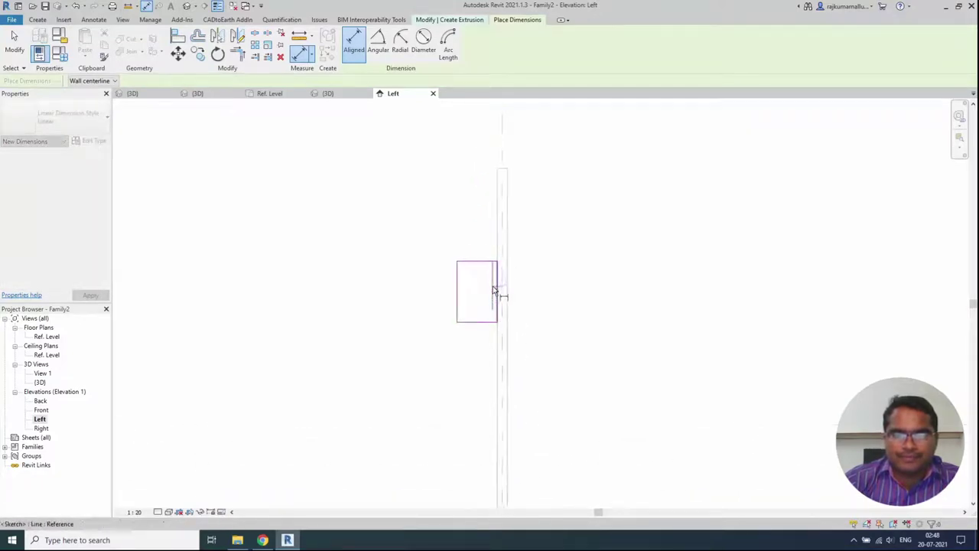
scroll(461, 304, "down", 1)
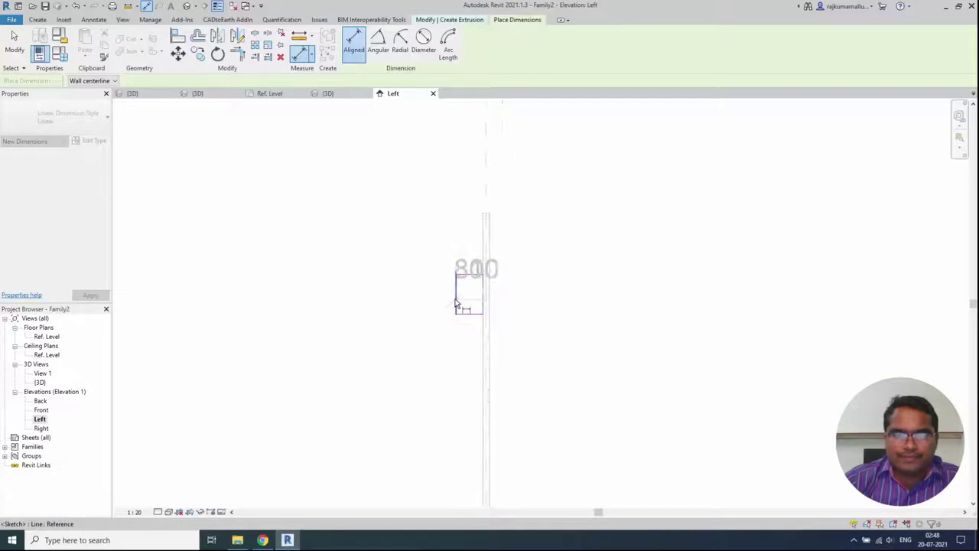
left_click(463, 306)
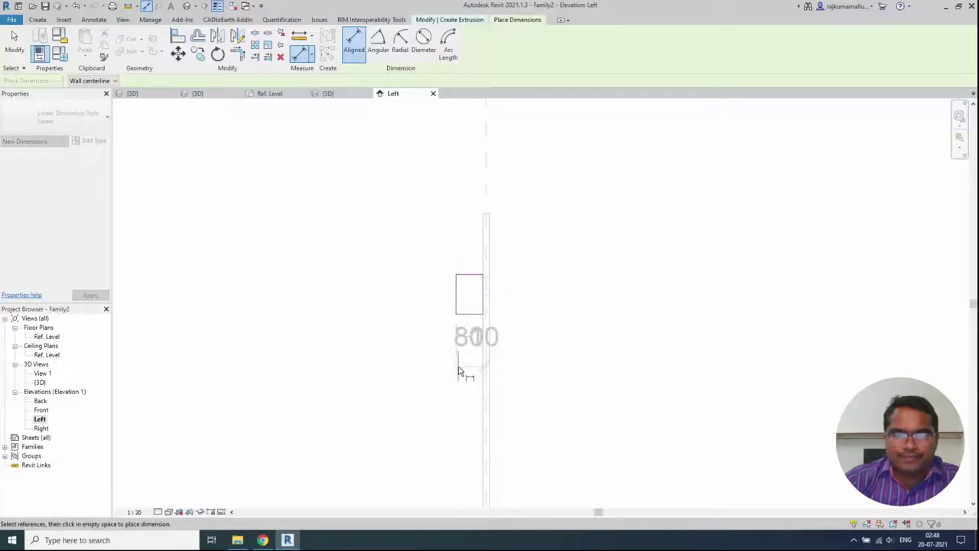
left_click(436, 255)
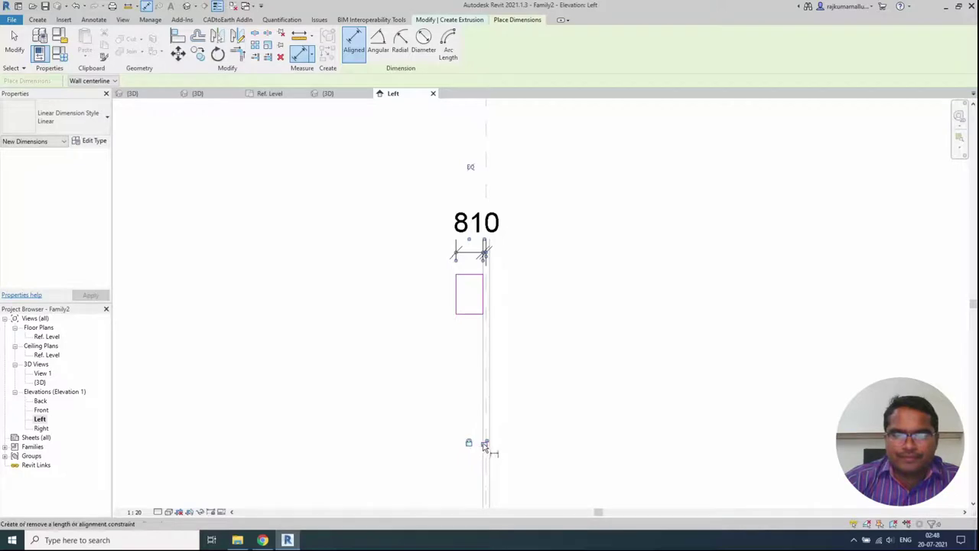
middle_click_drag(481, 300, 500, 346)
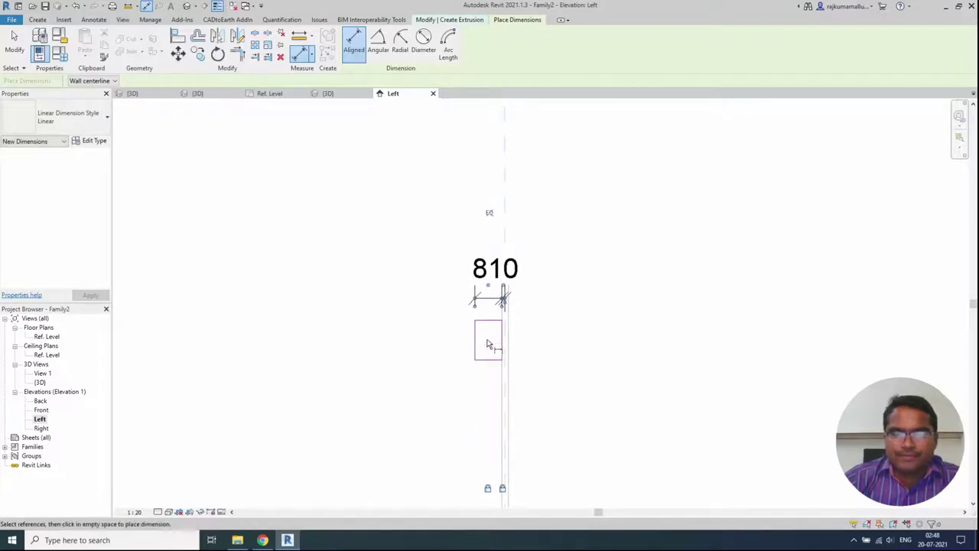
key("Escape")
key("Escape")
Step: Lower the rectangle's top edge and dimension its height as 80
left_click(492, 321)
scroll(490, 322, "up", 2)
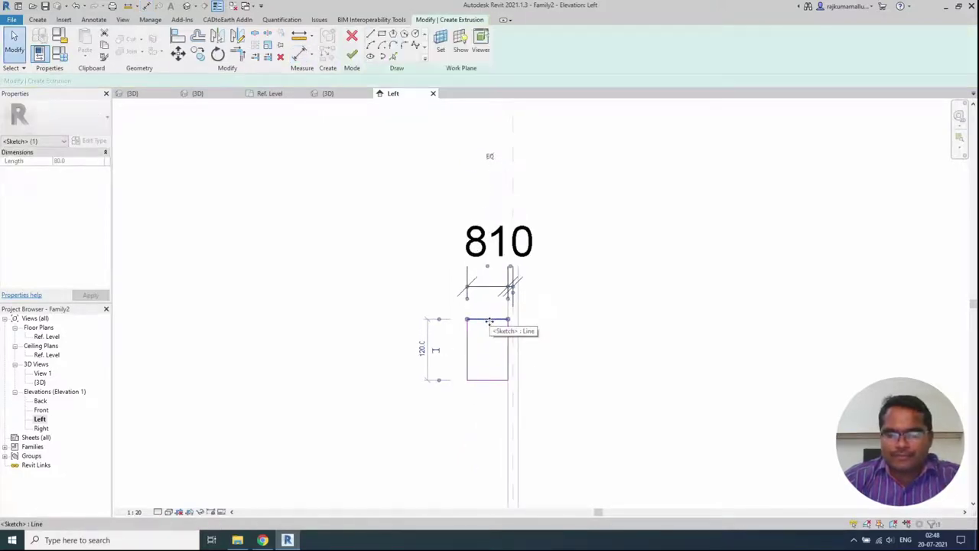
key("Down")
key("Down")
key("Down")
key("Down")
key("Down")
key("Down")
key("Down")
key("Down")
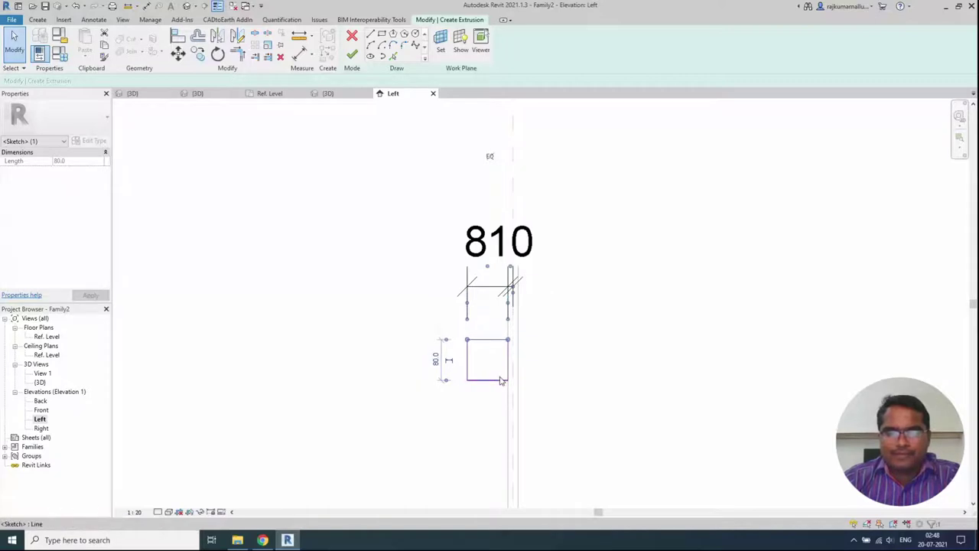
key("d")
key("i")
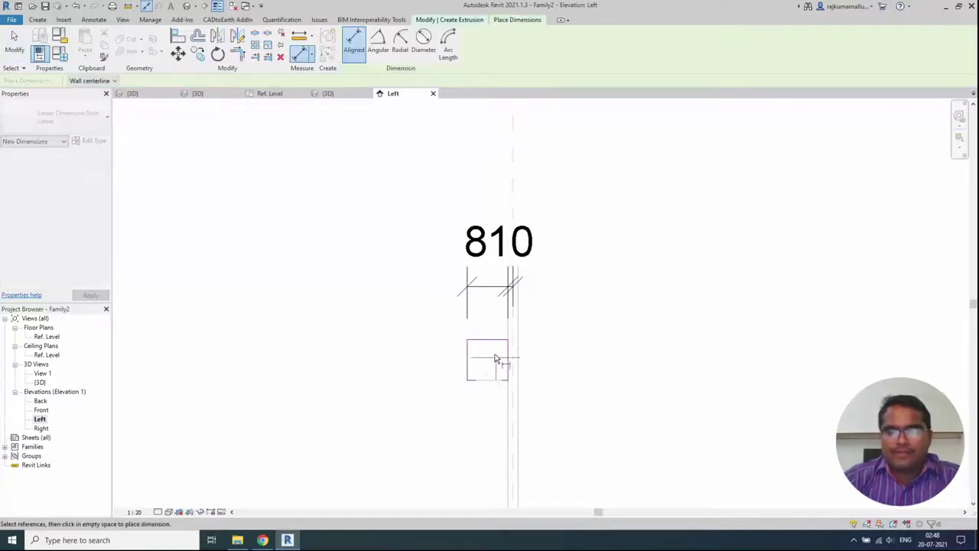
left_click(495, 340)
left_click(504, 381)
left_click(617, 359)
scroll(773, 335, "down", 1)
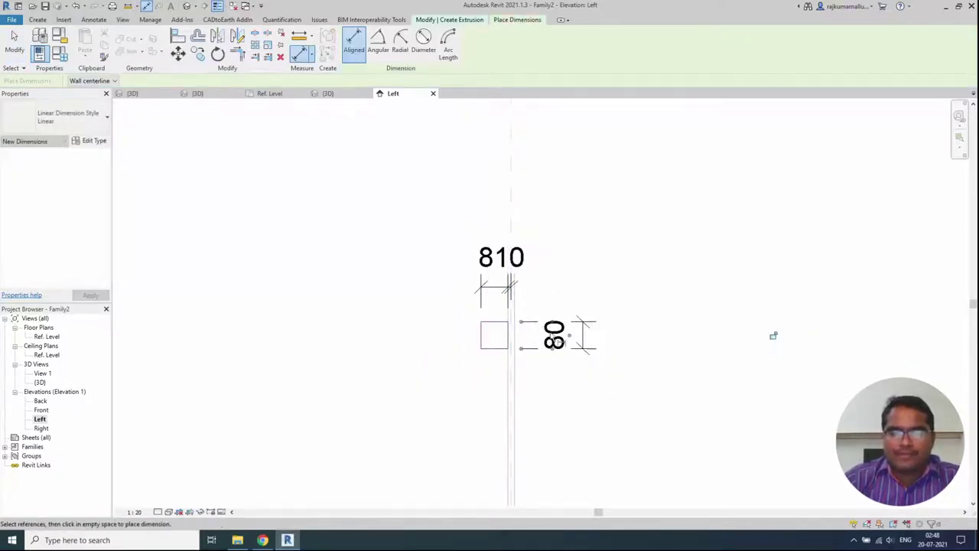
scroll(511, 323, "up", 1)
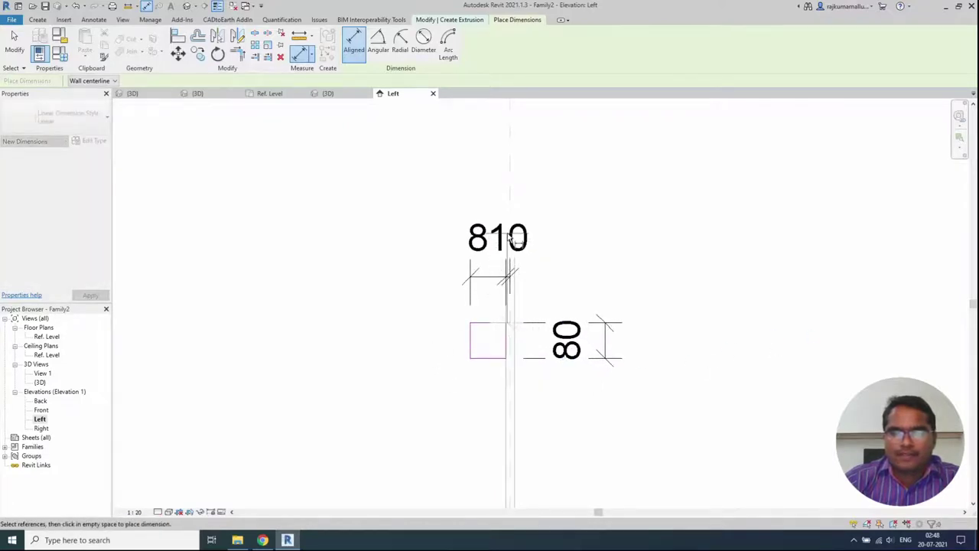
scroll(511, 238, "up", 1)
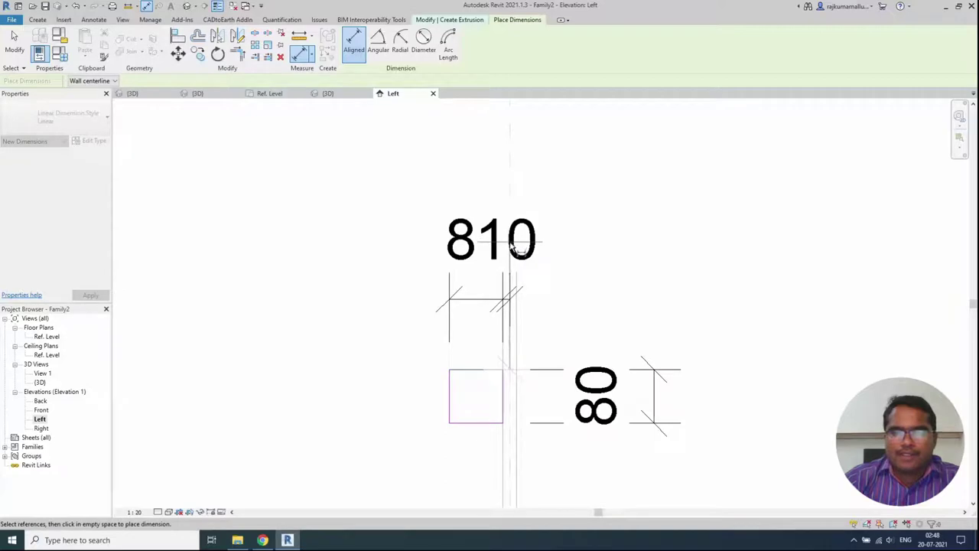
scroll(511, 241, "down", 1)
key("Escape")
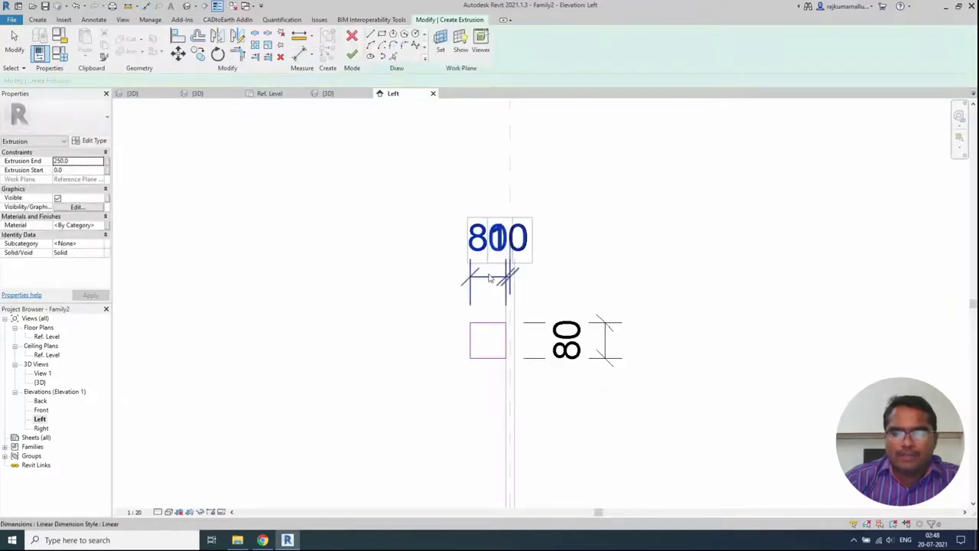
Step: Move the 810 dimension upward to a clearer position
left_click(491, 282)
scroll(490, 279, "up", 1)
left_click_drag(478, 275, 478, 186)
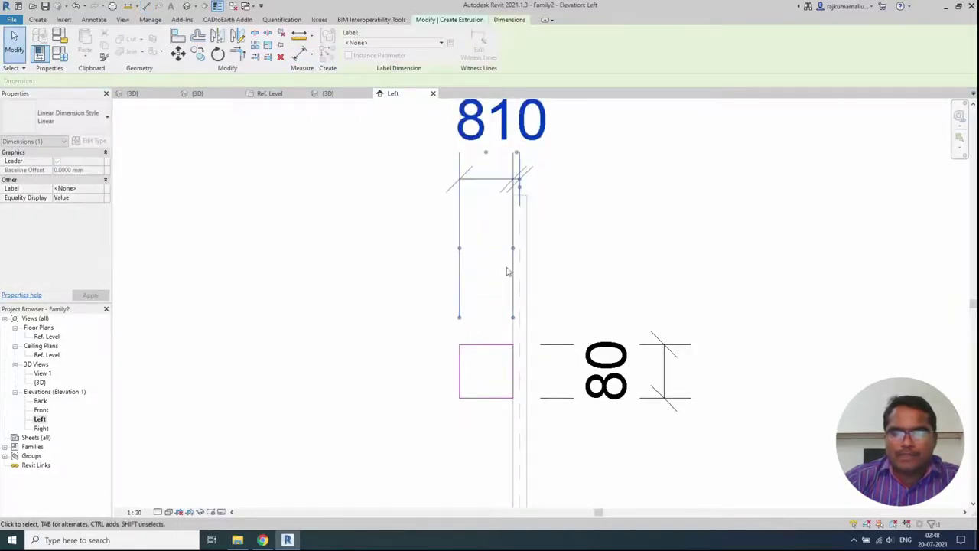
mouse_move(497, 184)
middle_mouse_down()
mouse_move(496, 254)
mouse_move(492, 192)
middle_mouse_up()
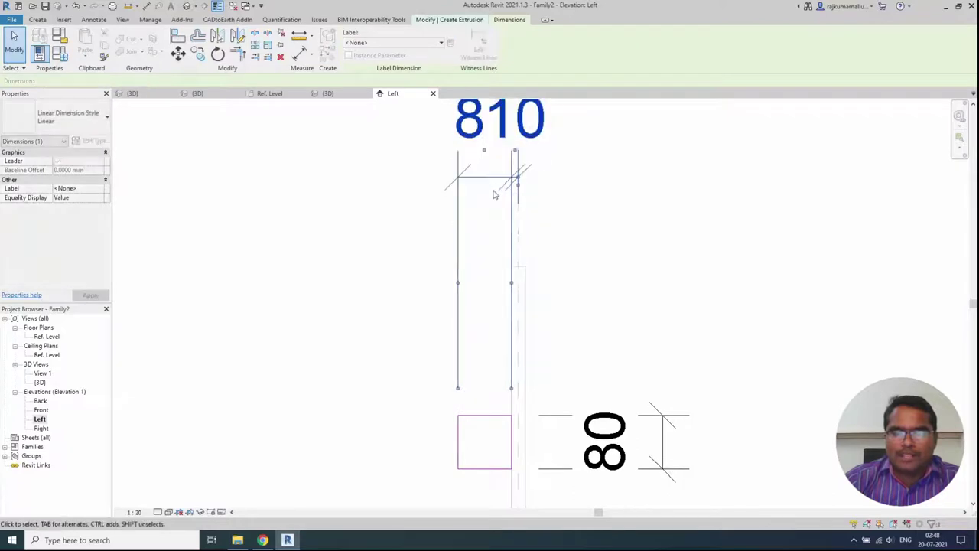
scroll(479, 267, "down", 1)
left_click(402, 120)
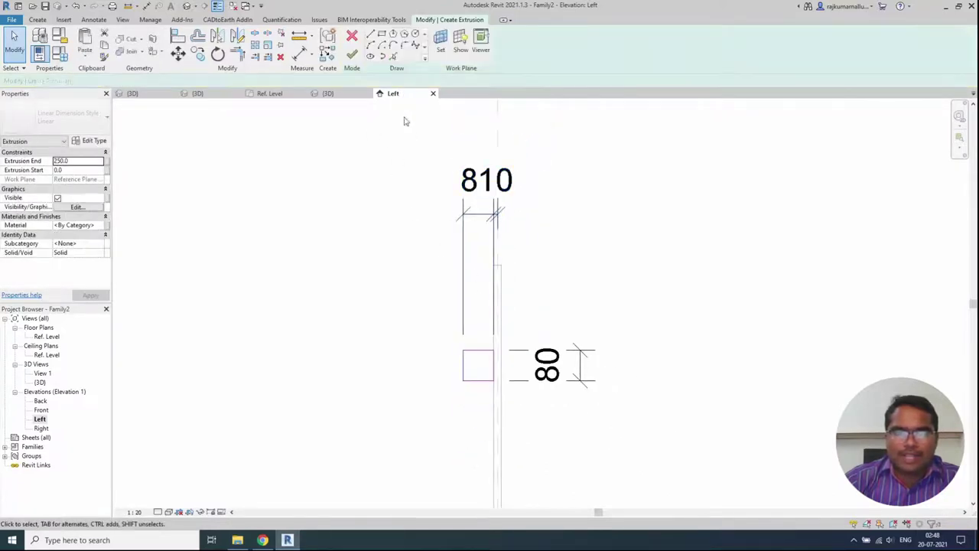
Step: Finish the rail sketch and draw a horizontal reference plane across the leaf top
left_click(353, 51)
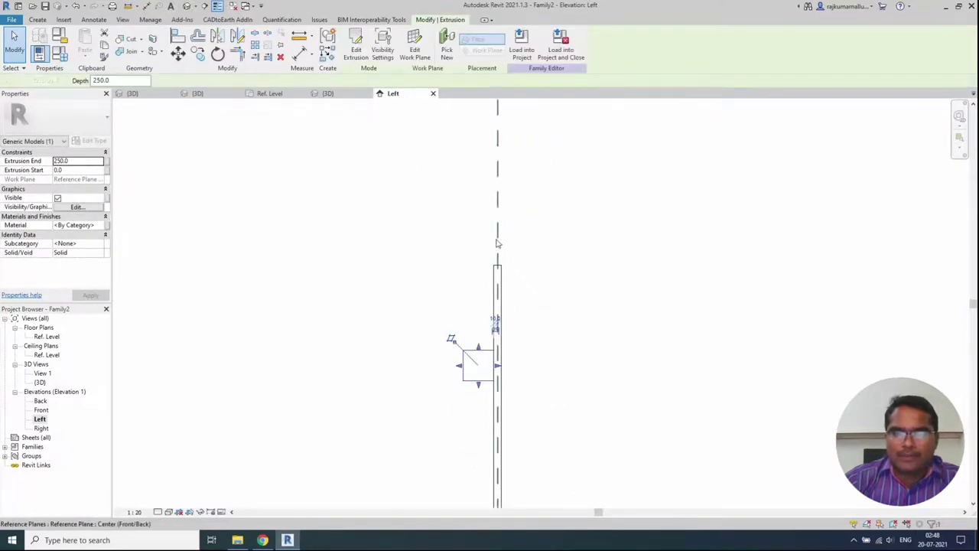
key("r")
key("p")
left_click(417, 250)
left_click(616, 246)
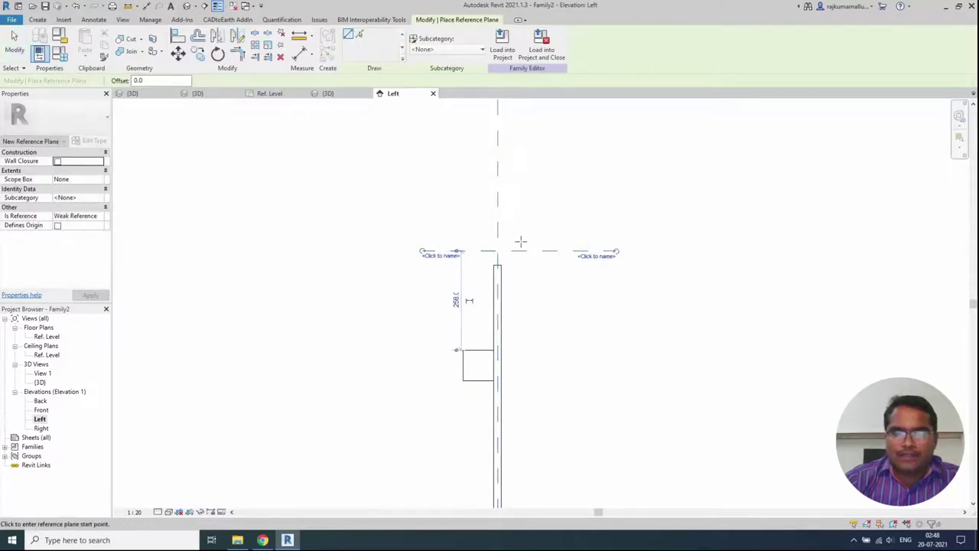
Step: Dimension the new plane from the level line and label it Leaf Height = 1180
key("d")
key("i")
scroll(463, 249, "down", 2)
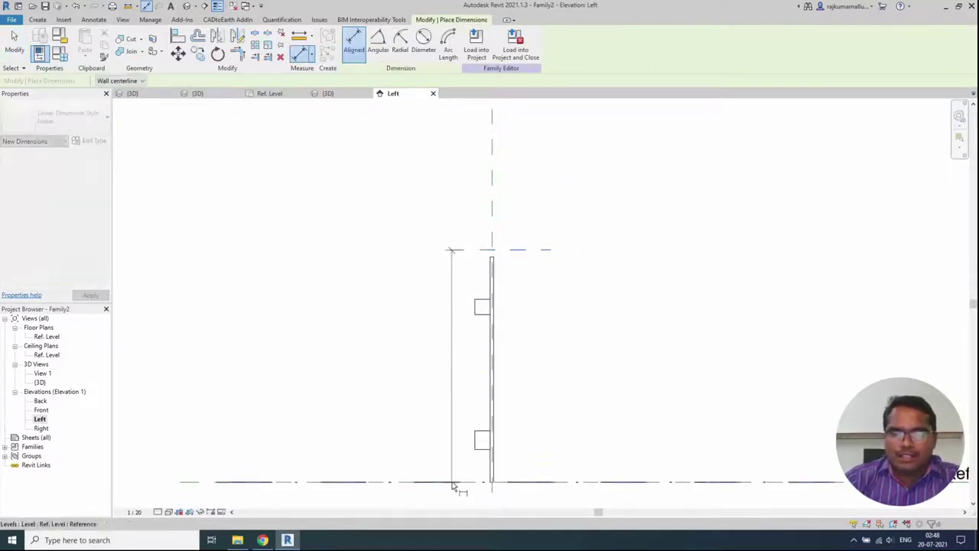
left_click(451, 487)
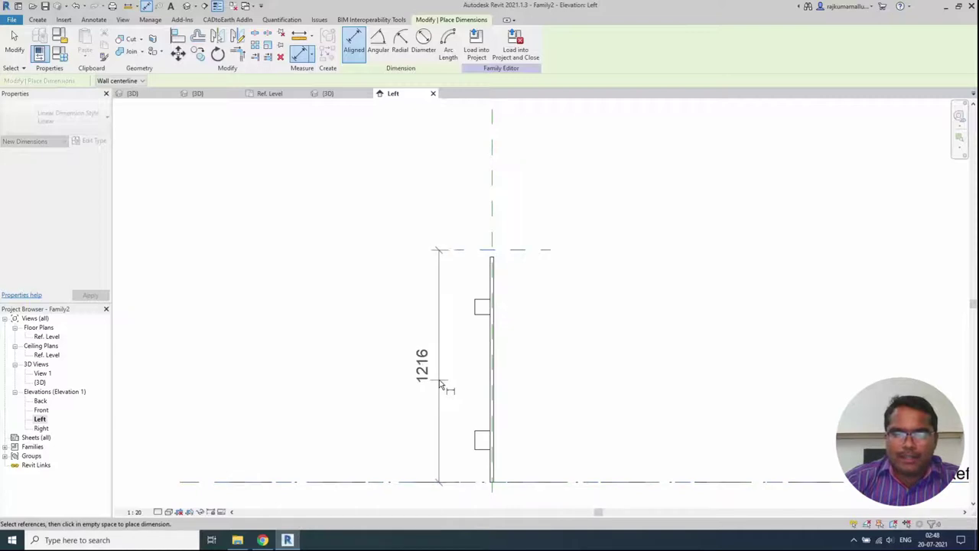
left_click(446, 390)
key("Escape")
key("Escape")
left_click(434, 338)
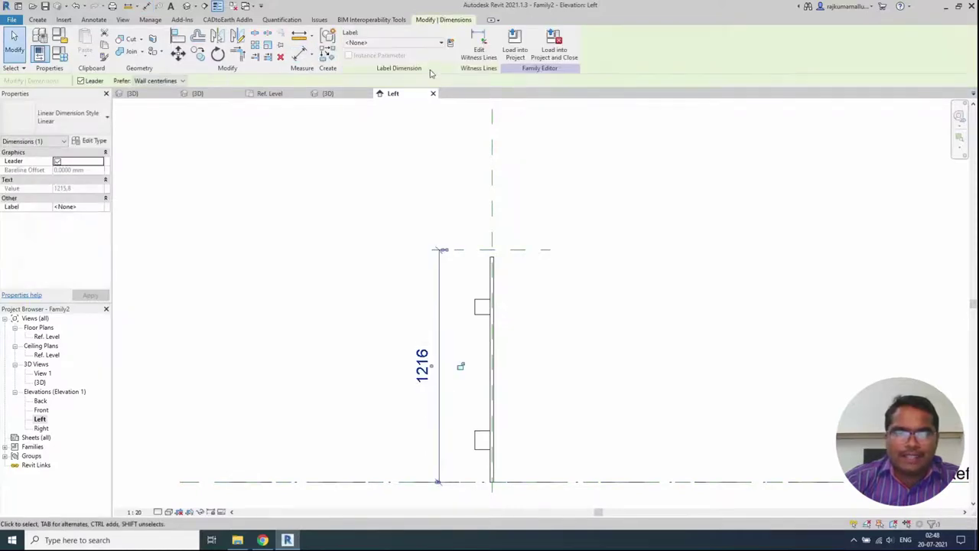
left_click(441, 43)
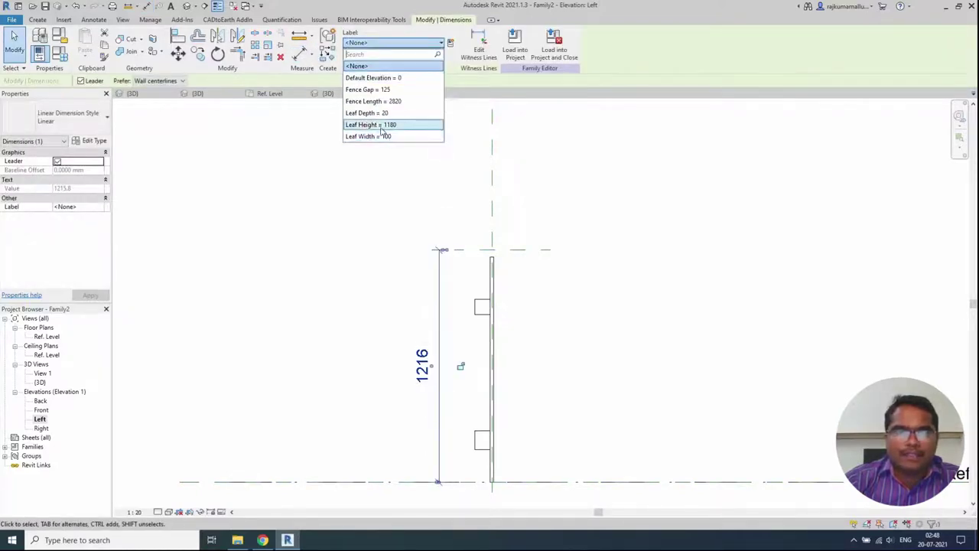
key("Return")
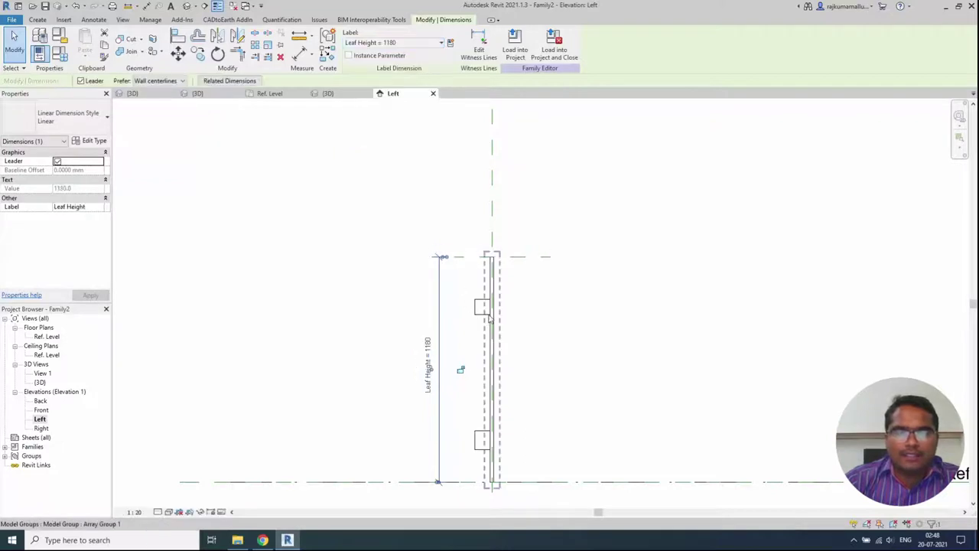
scroll(507, 284, "up", 1)
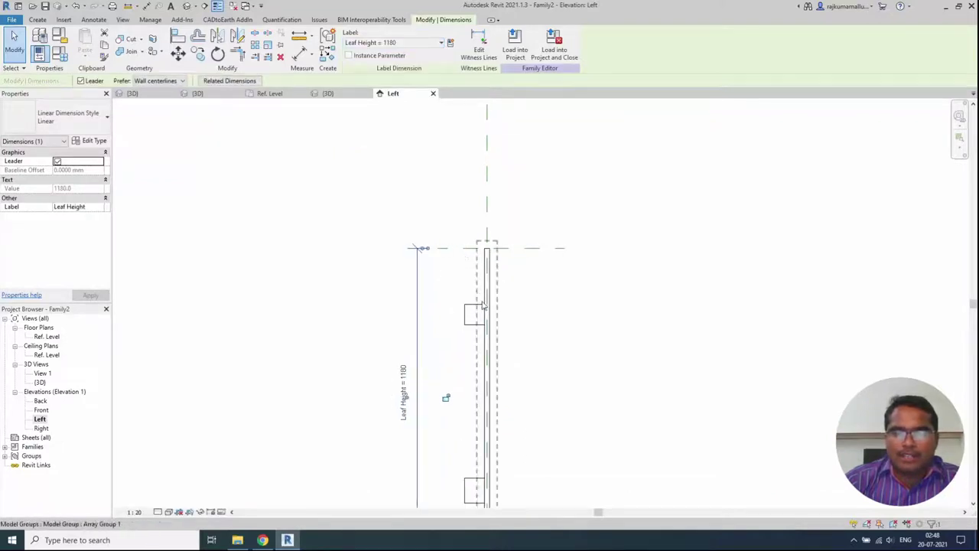
scroll(476, 310, "up", 2)
Step: Dimension the rail's top edge 222 below the top reference plane
key("d")
key("i")
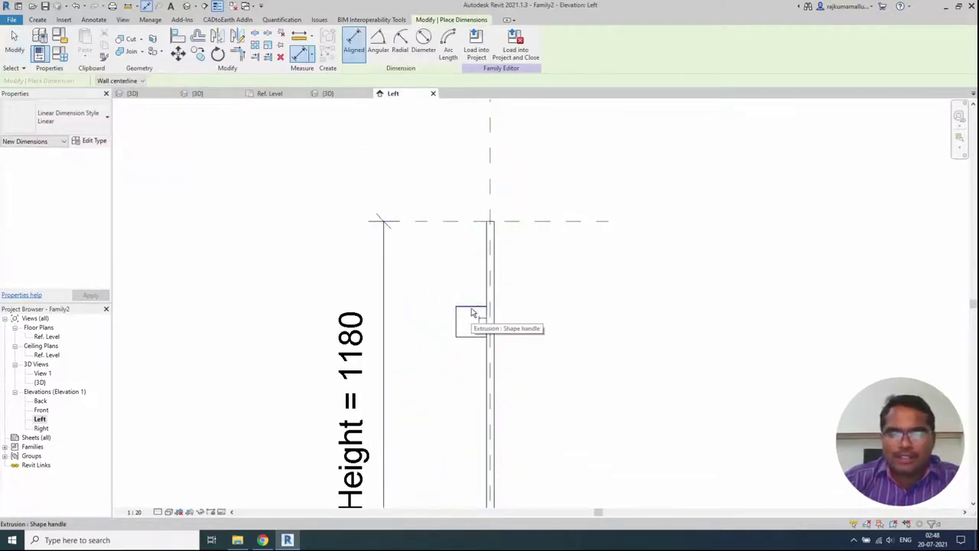
left_click(469, 307)
left_click(457, 222)
left_click(441, 265)
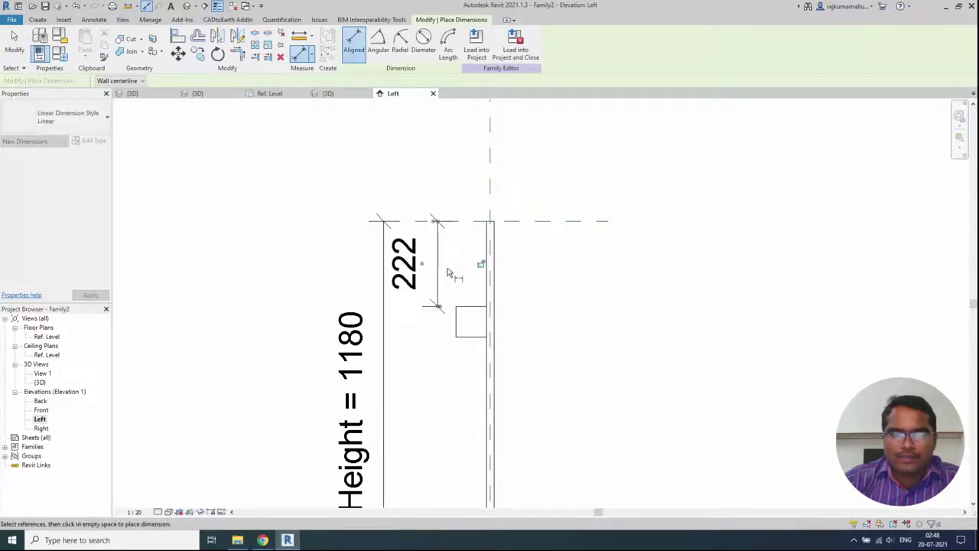
key("Escape")
key("Escape")
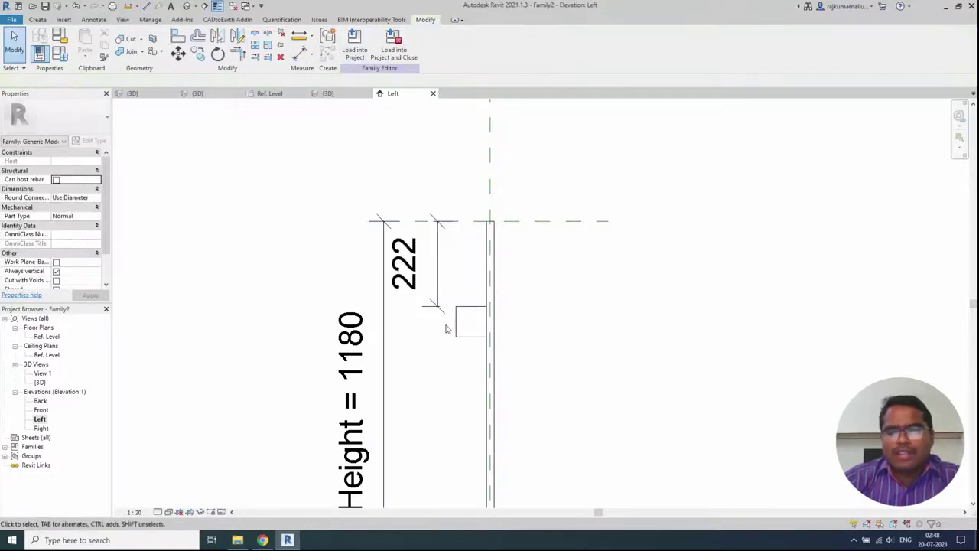
Step: Raise the top reference plane so Leaf Height reads 1280
left_click(529, 224)
left_click_drag(534, 183, 534, 185)
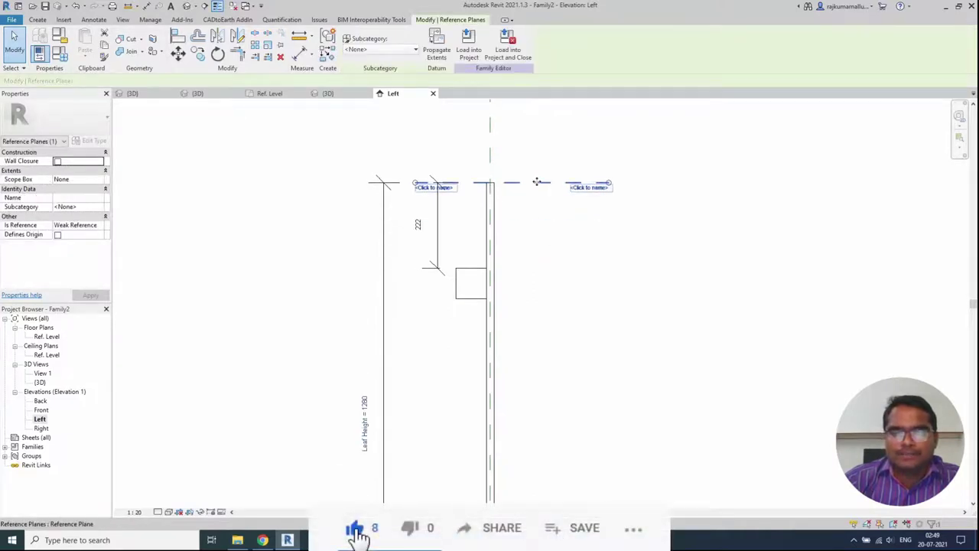
scroll(510, 230, "down", 2)
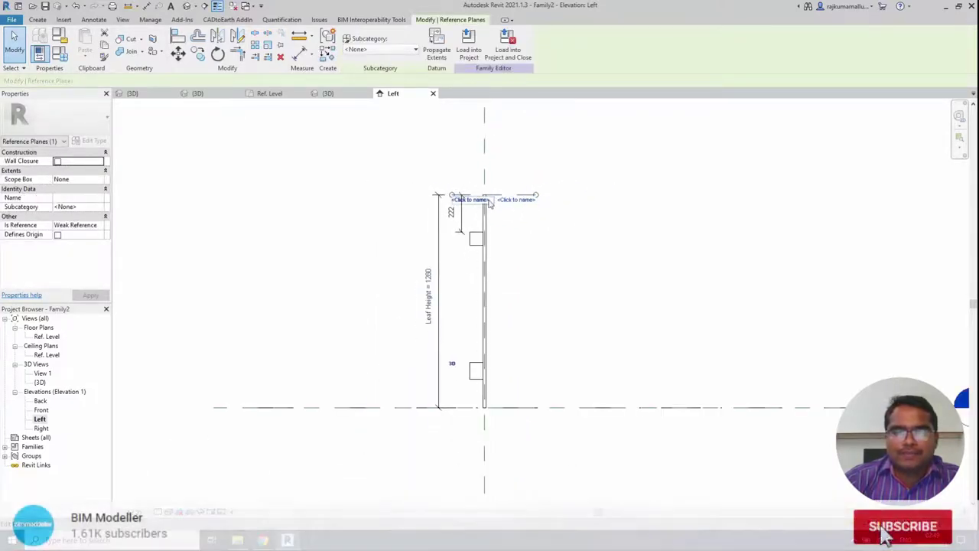
scroll(498, 198, "up", 2)
scroll(427, 232, "down", 2)
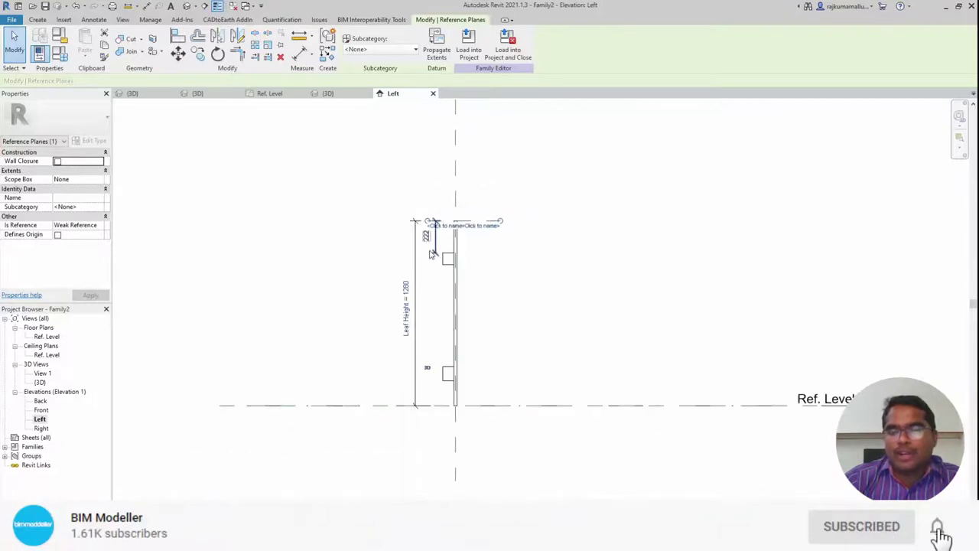
left_click(511, 321)
scroll(429, 374, "up", 2)
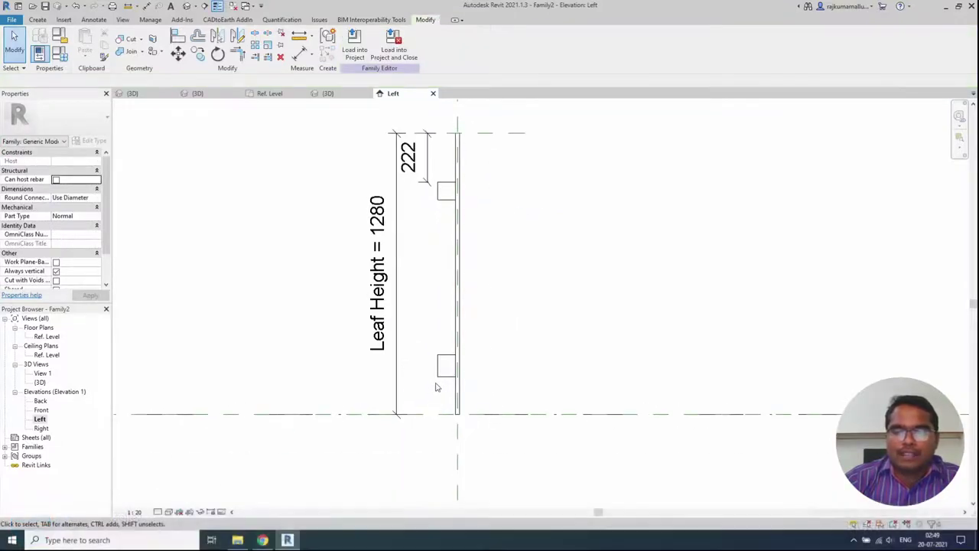
scroll(484, 390, "down", 2)
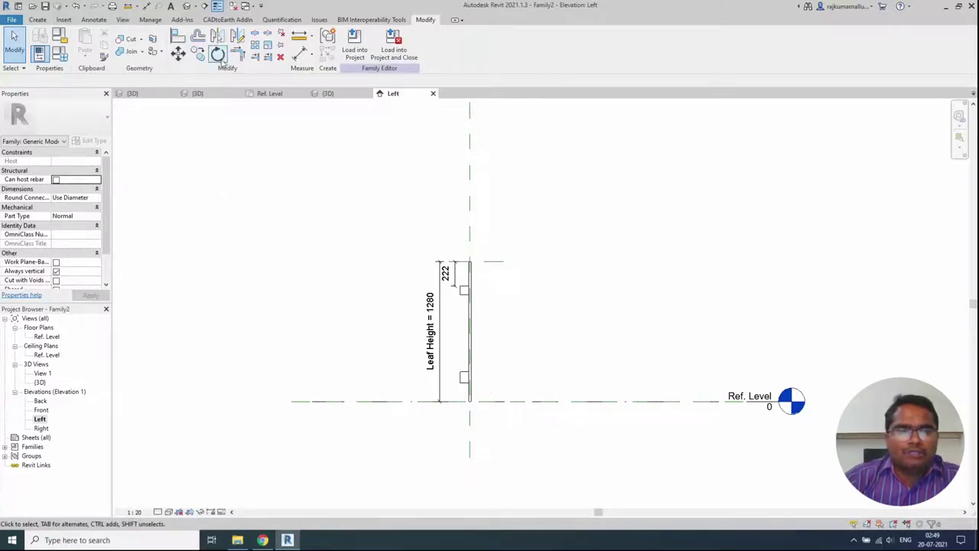
Step: Tie the upper rail's material to the Wood Material parameter and view the fence in 3D
left_click(468, 304)
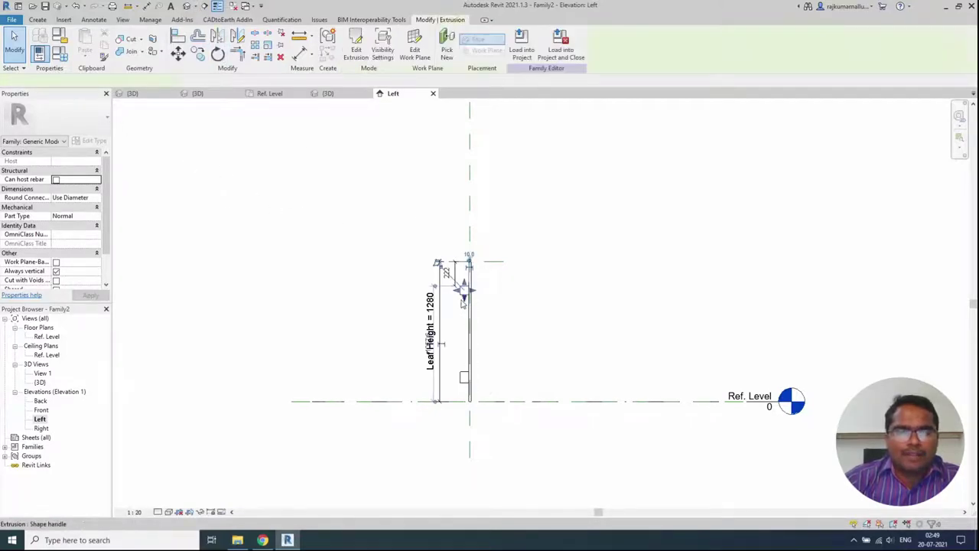
left_click(101, 226)
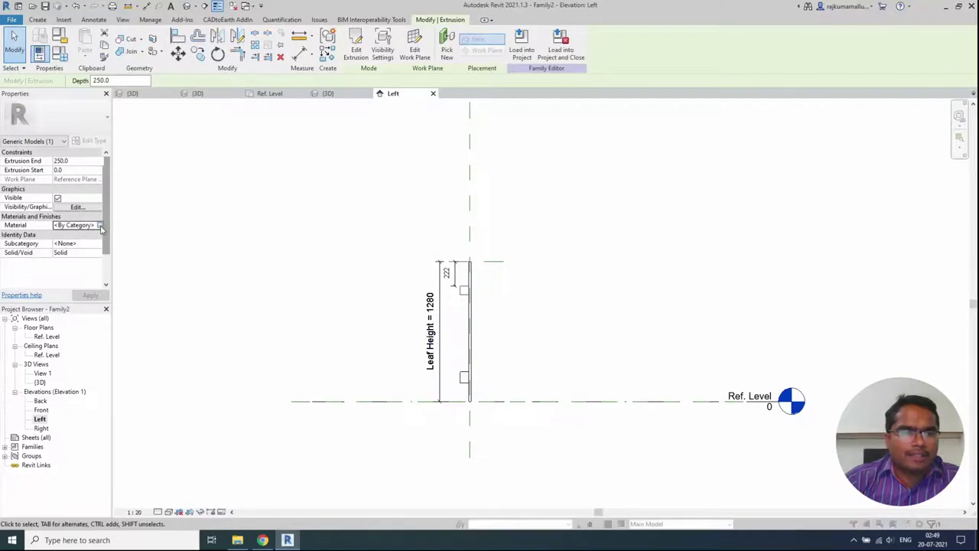
left_click(101, 226)
key("Escape")
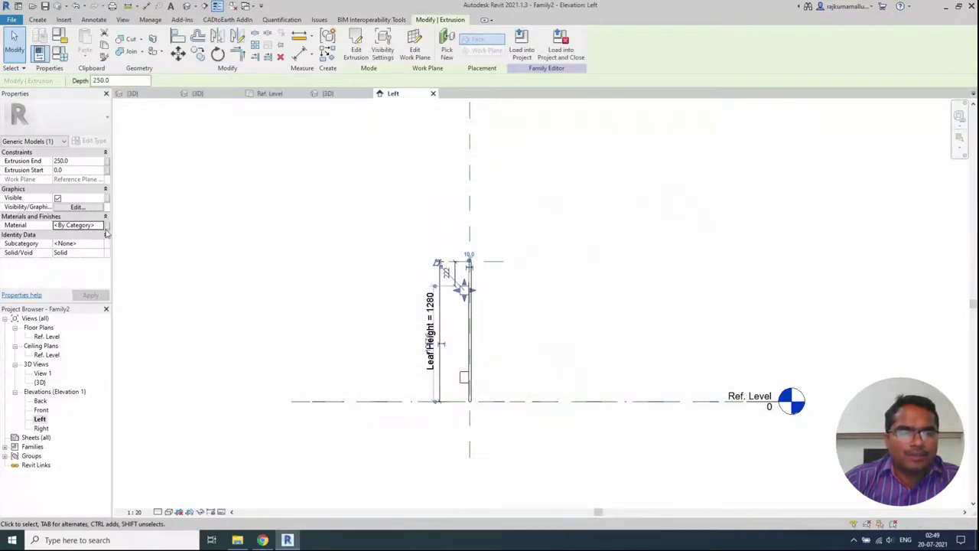
left_click(107, 226)
left_click(490, 302)
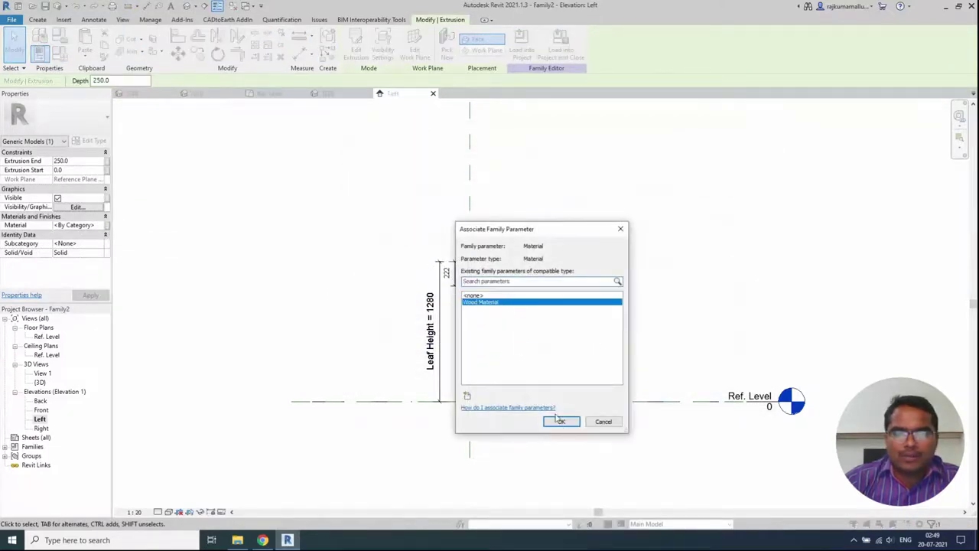
left_click(561, 424)
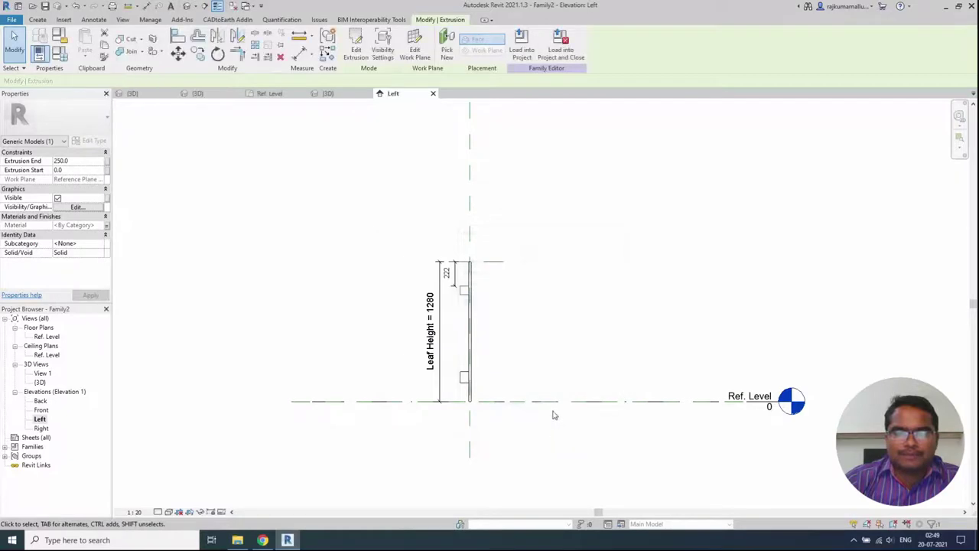
left_click(187, 6)
scroll(498, 313, "down", 2)
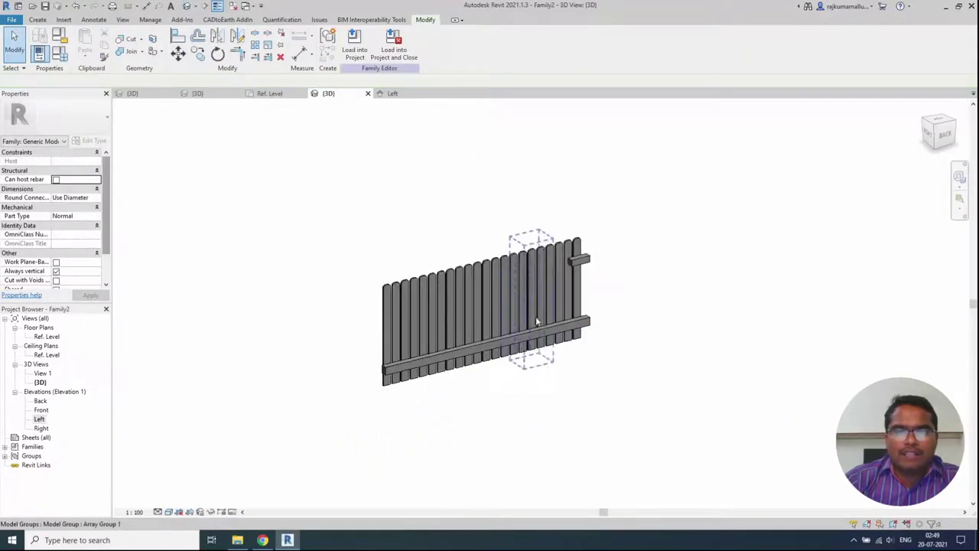
Step: In Front elevation, stretch the upper rail across the full 2820 mm fence length
double_click(64, 336)
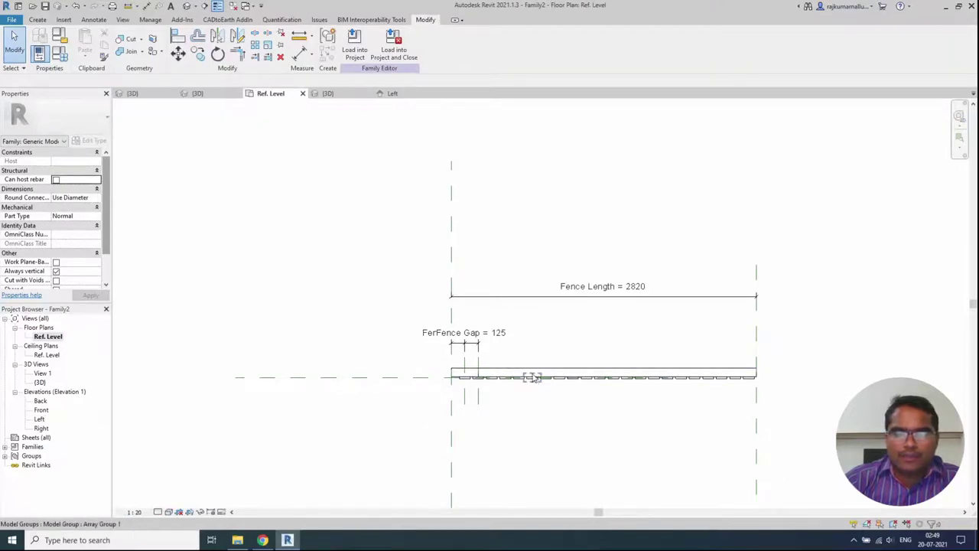
scroll(503, 375, "up", 4)
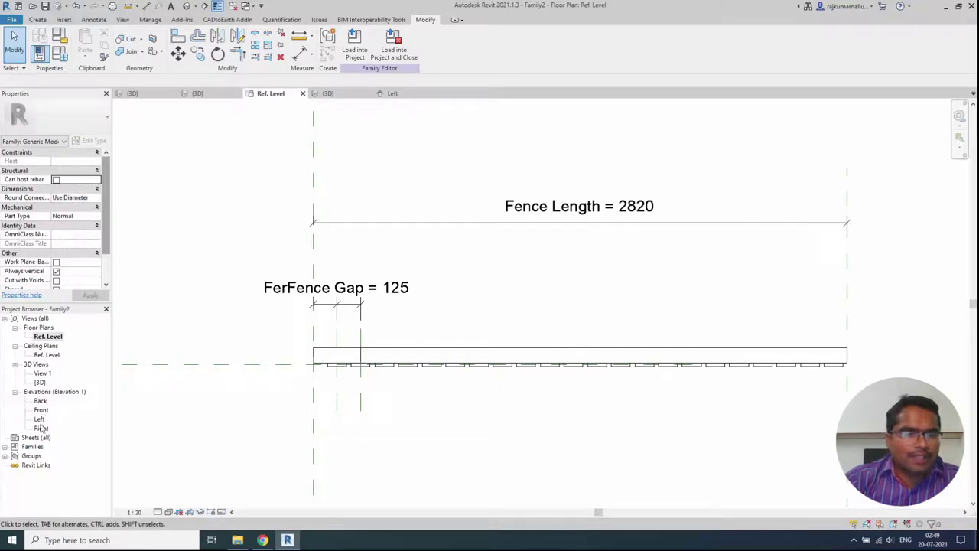
left_click(40, 401)
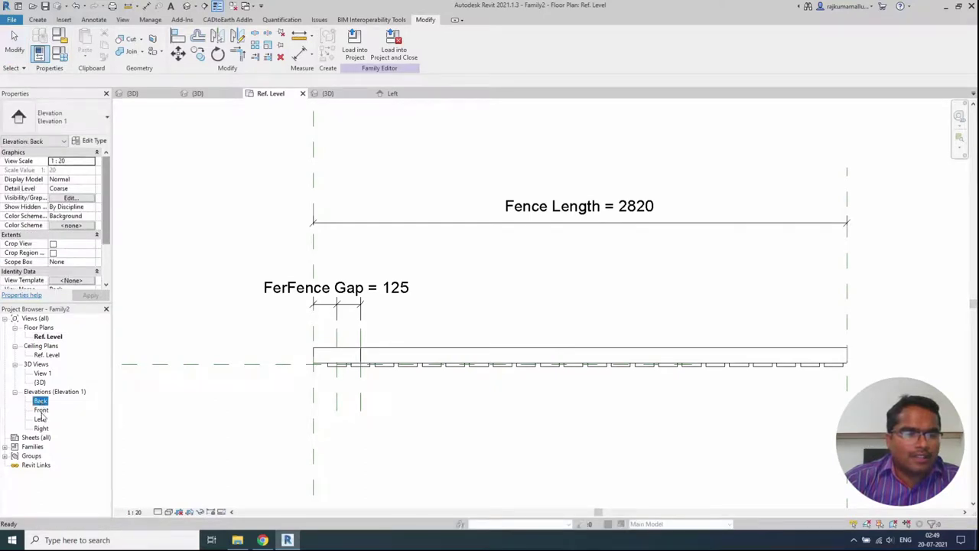
double_click(41, 410)
scroll(493, 303, "up", 1)
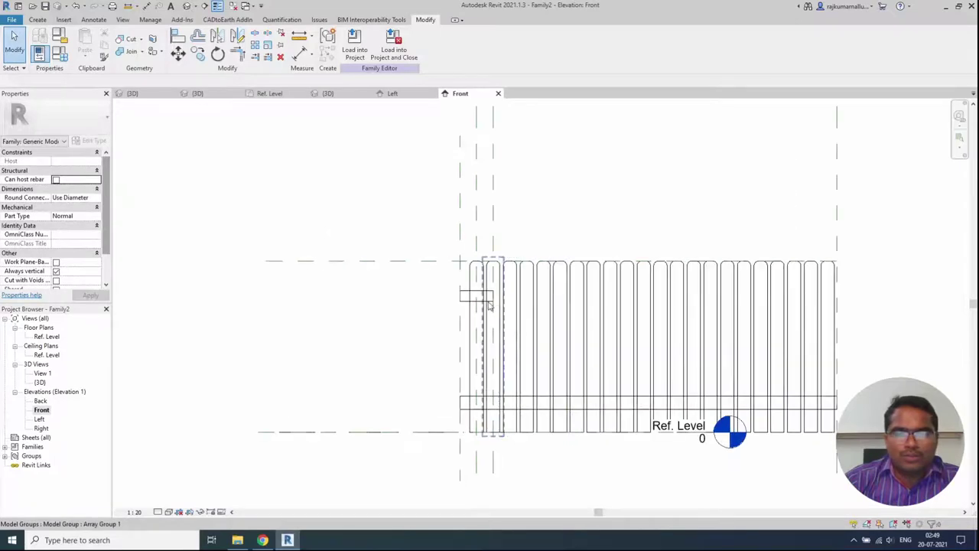
left_click(464, 301)
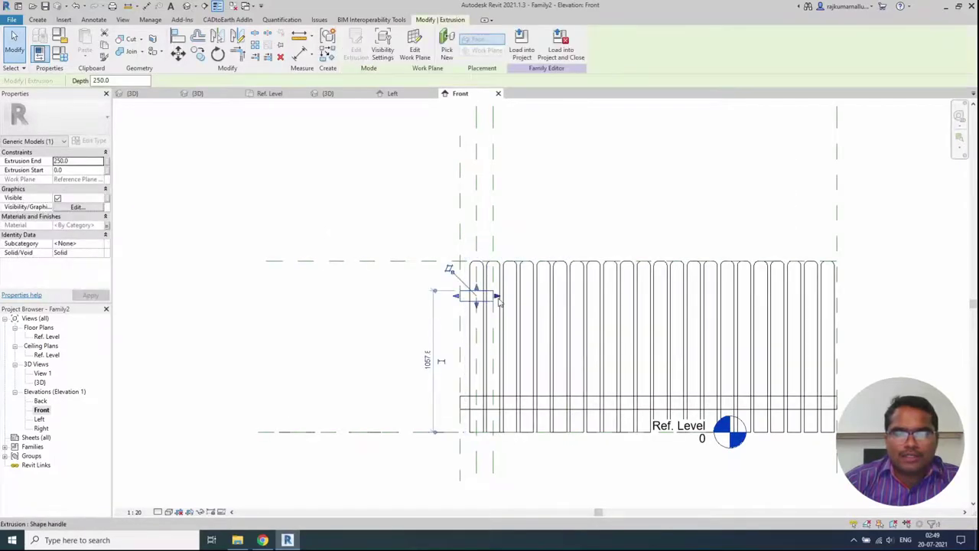
left_click_drag(498, 297, 854, 309)
scroll(459, 295, "up", 4)
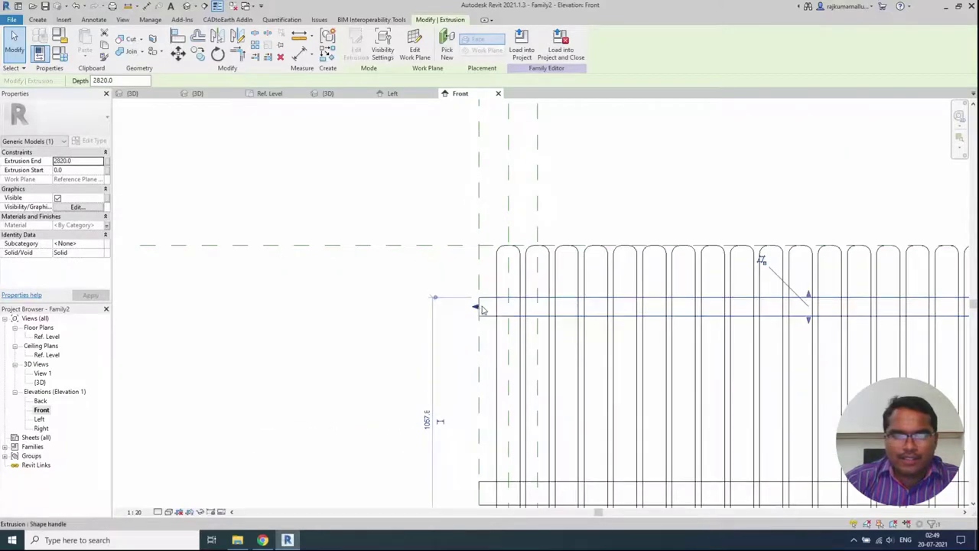
left_click_drag(482, 309, 479, 309)
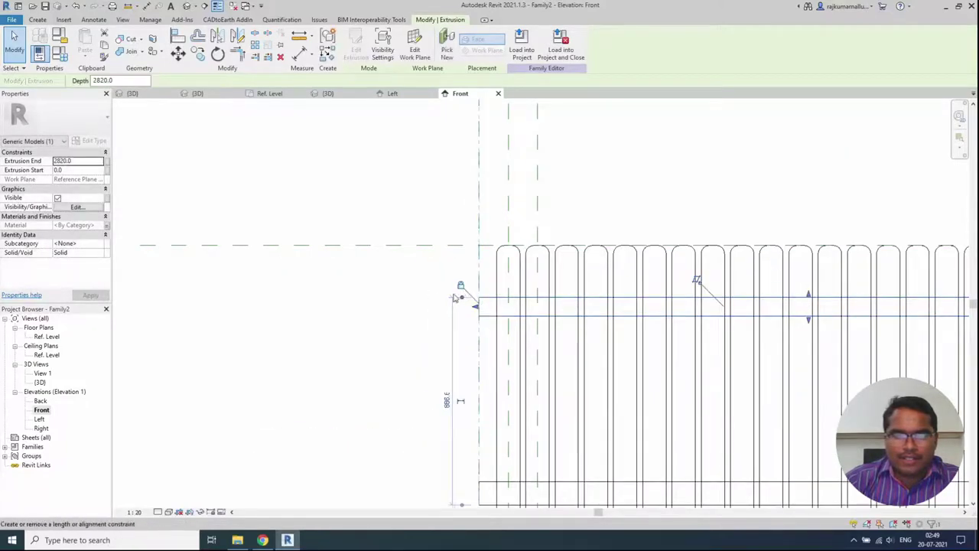
scroll(353, 285, "down", 2)
left_click(329, 342)
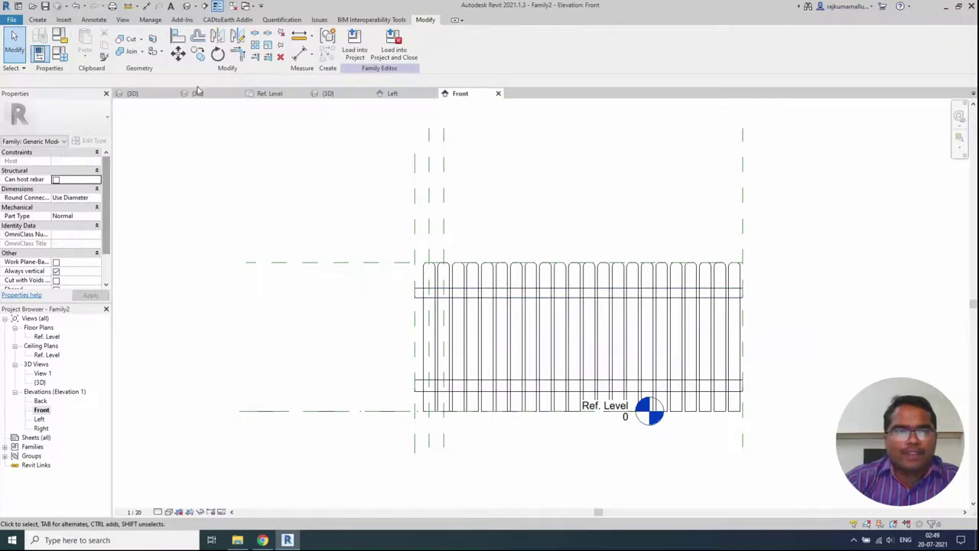
Step: Orbit the fence in 3D and open Family Types, moving the dialog aside
left_click(191, 6)
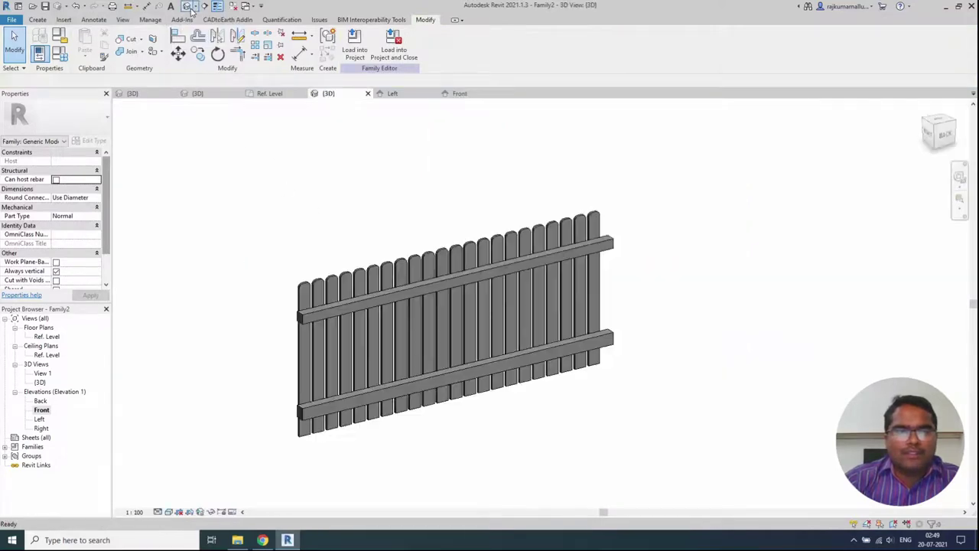
middle_click_drag(316, 361, 69, 118, "shift")
left_click(61, 61)
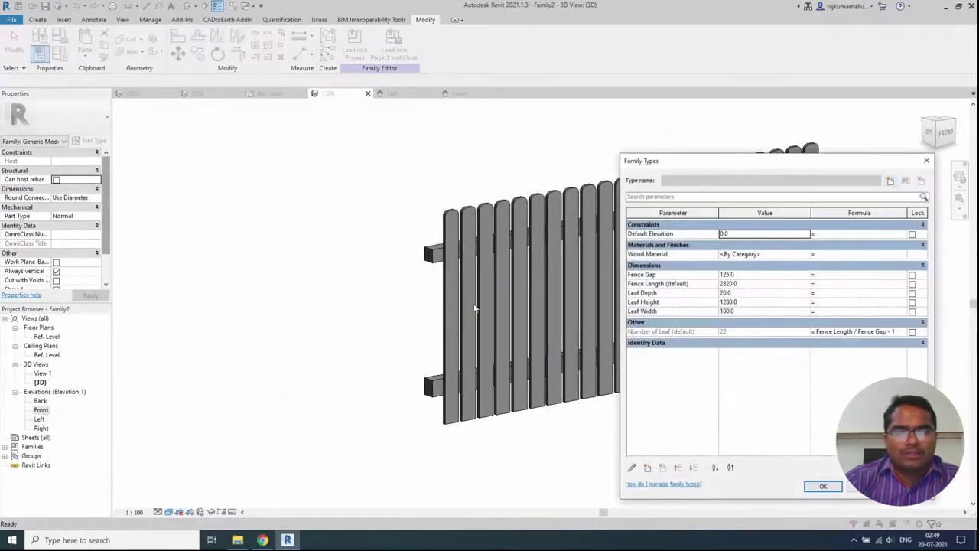
left_click_drag(727, 162, 348, 135)
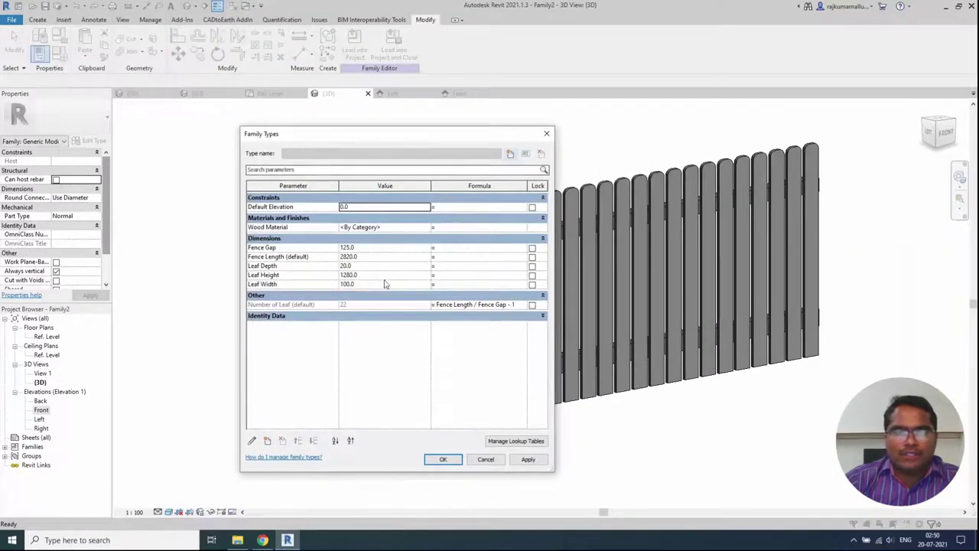
Step: Add a new material for Wood Material, rename it 'Wood', and open the Asset Browser
left_click(426, 228)
left_click(426, 228)
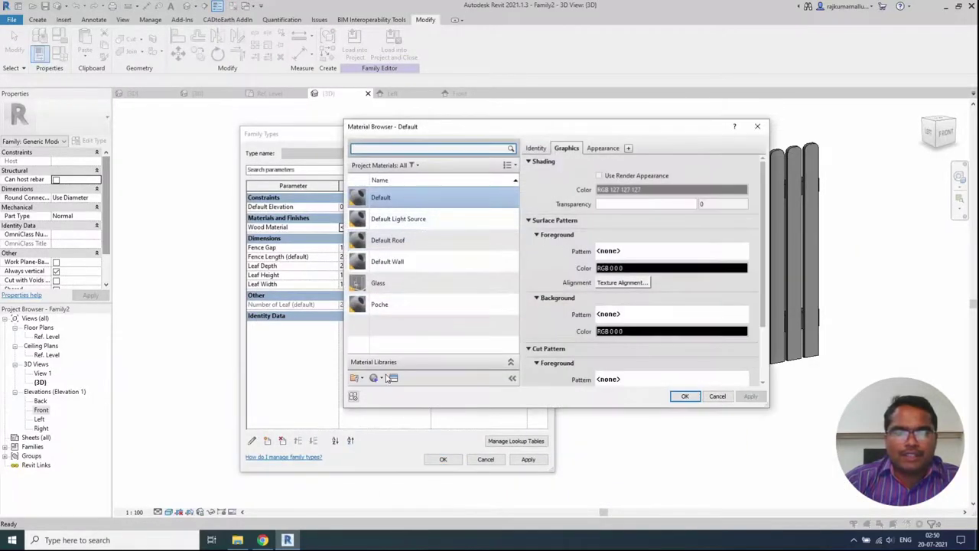
left_click(377, 378)
left_click(384, 388)
right_click(392, 240)
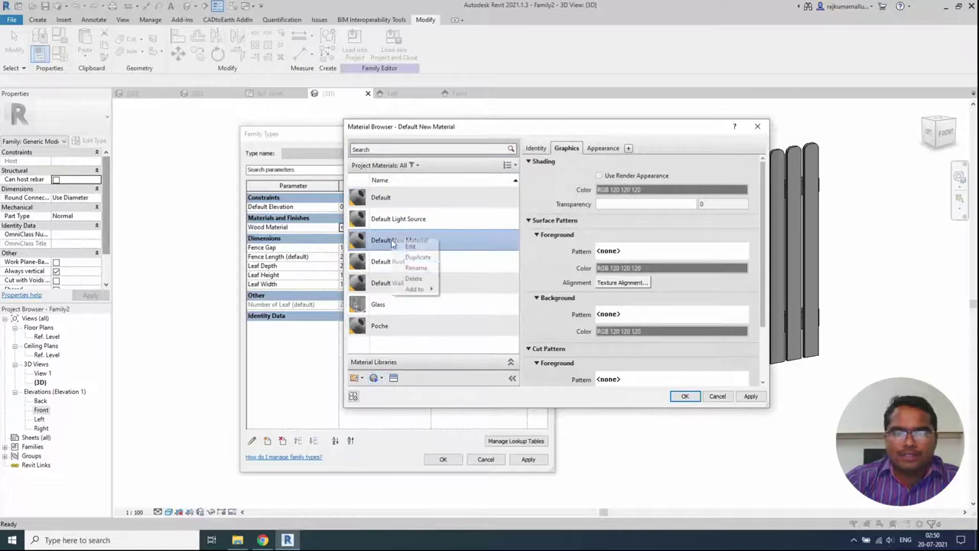
left_click(406, 268)
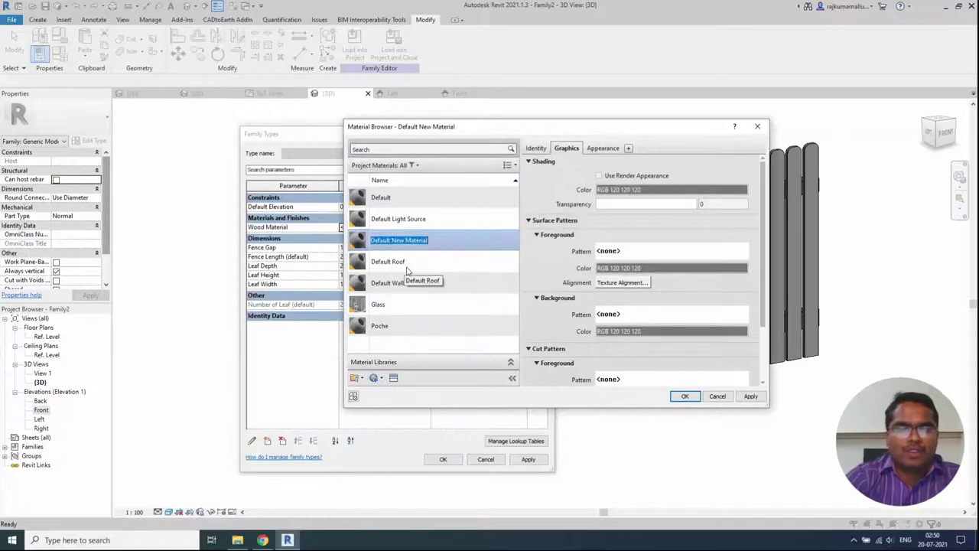
type("Woo")
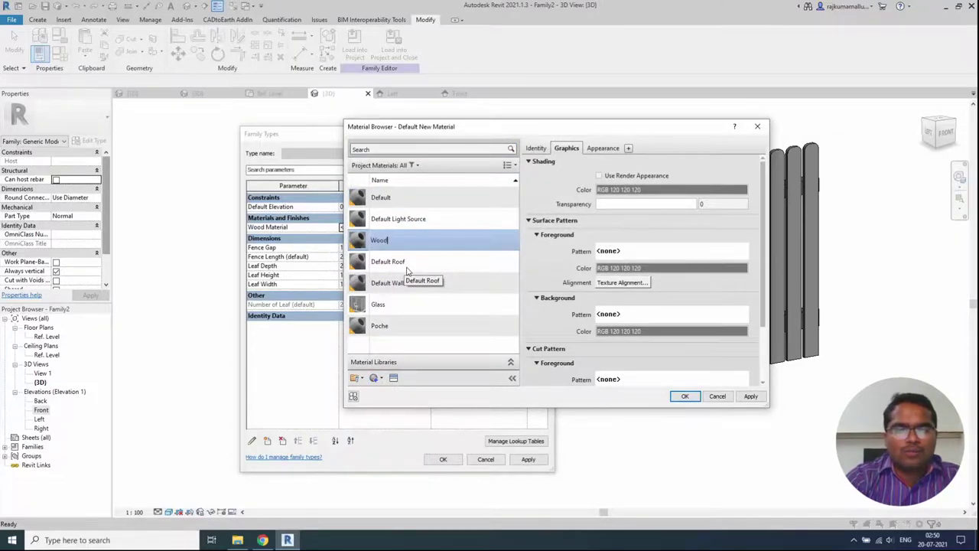
type("d")
key("Return")
left_click(386, 379)
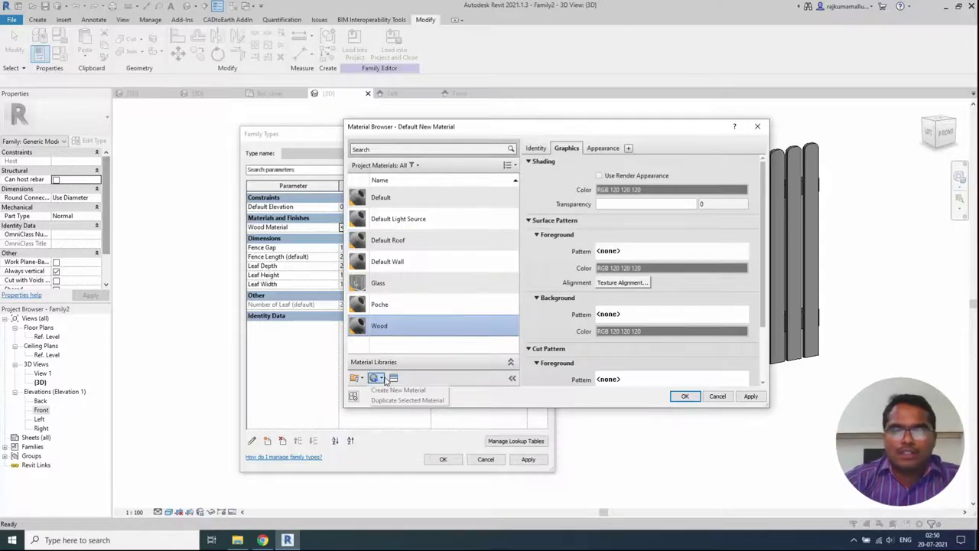
left_click(393, 378)
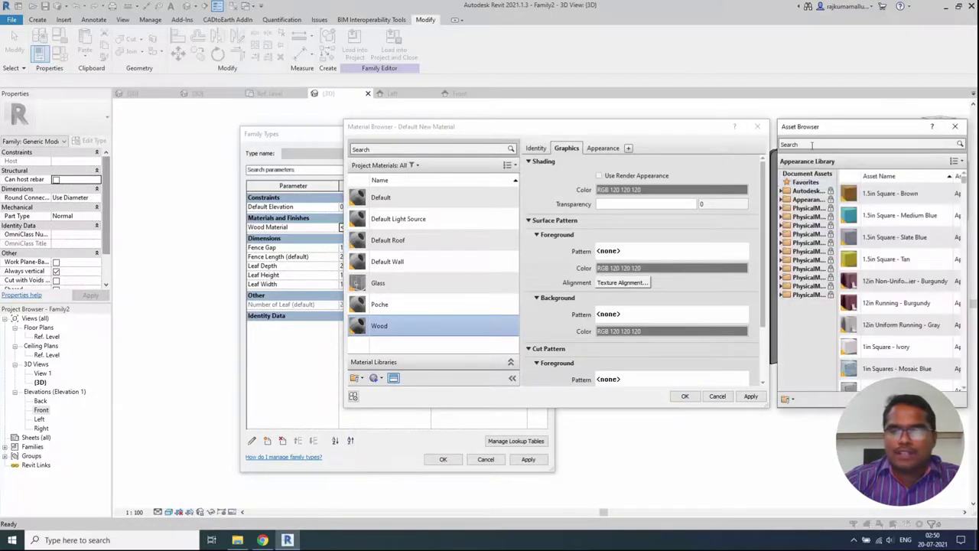
Step: Search the assets for 'wood' and apply the Bamboo appearance to the Wood material
left_click(820, 143)
type("wood")
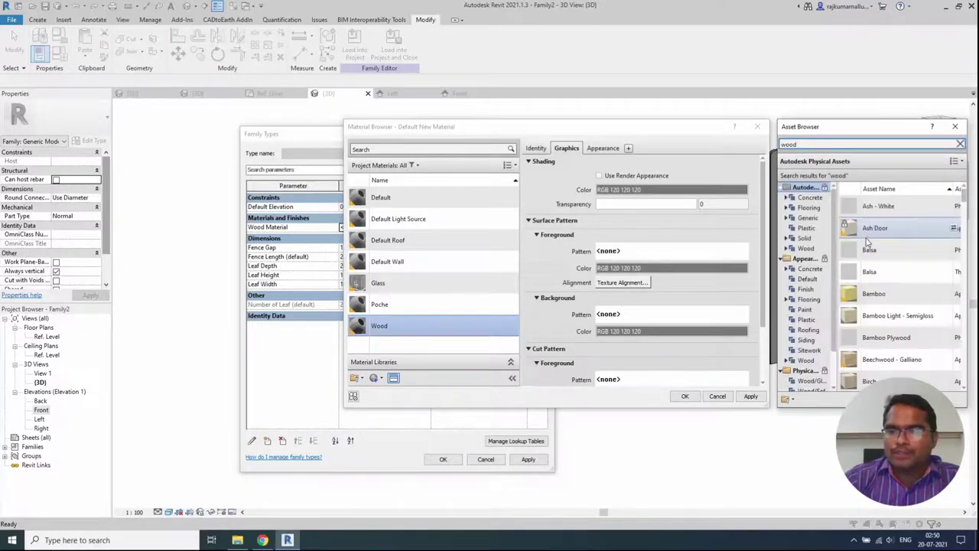
right_click(882, 298)
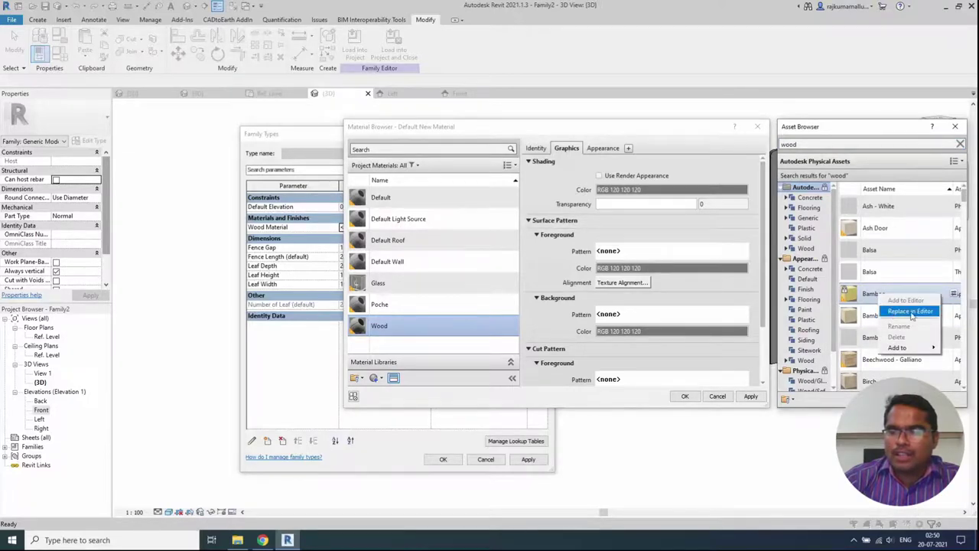
left_click(956, 296)
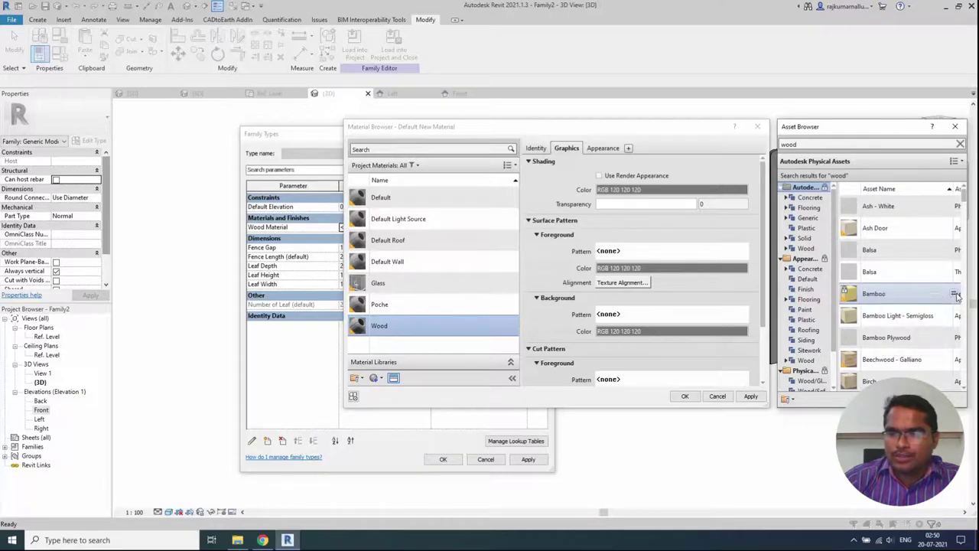
double_click(913, 296)
left_click(955, 126)
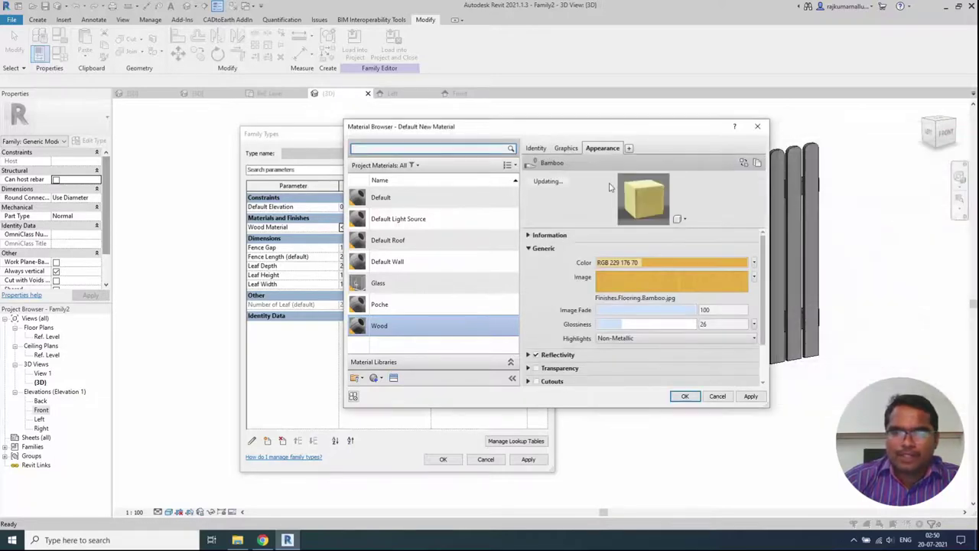
Step: Turn on Use Render Appearance shading and confirm Wood as the fence material
left_click(566, 149)
left_click(600, 176)
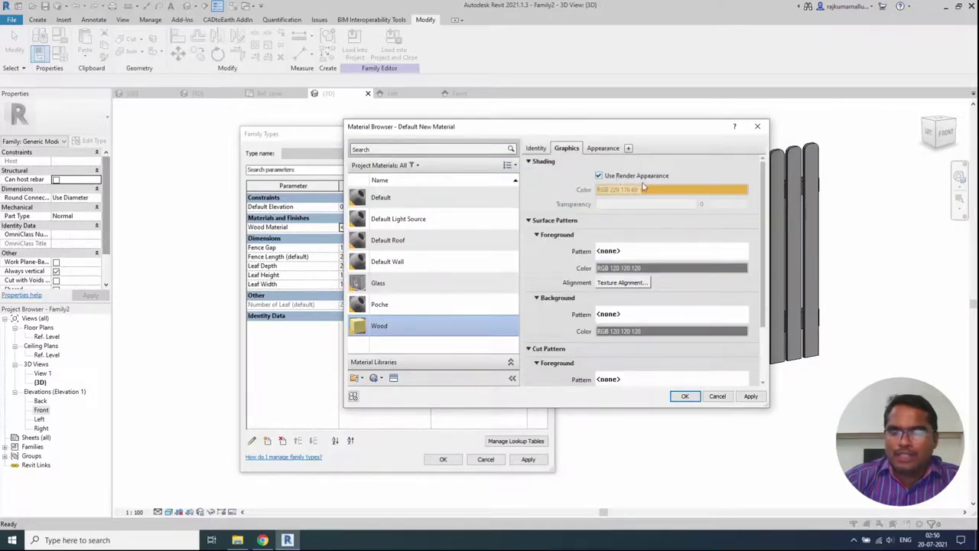
left_click(685, 396)
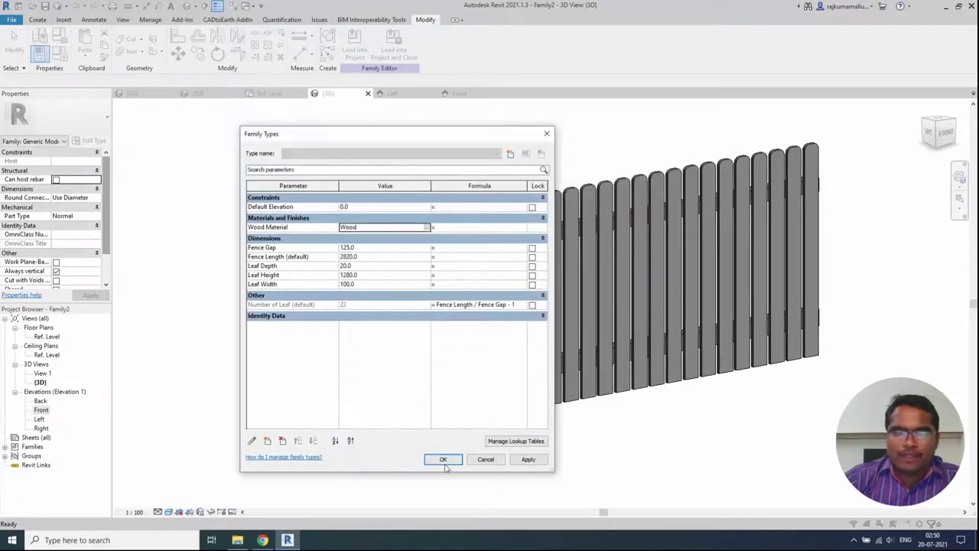
Step: Set Leaf Height to 1000, apply the change, and orbit to view the bamboo-coloured fence
left_click(366, 276)
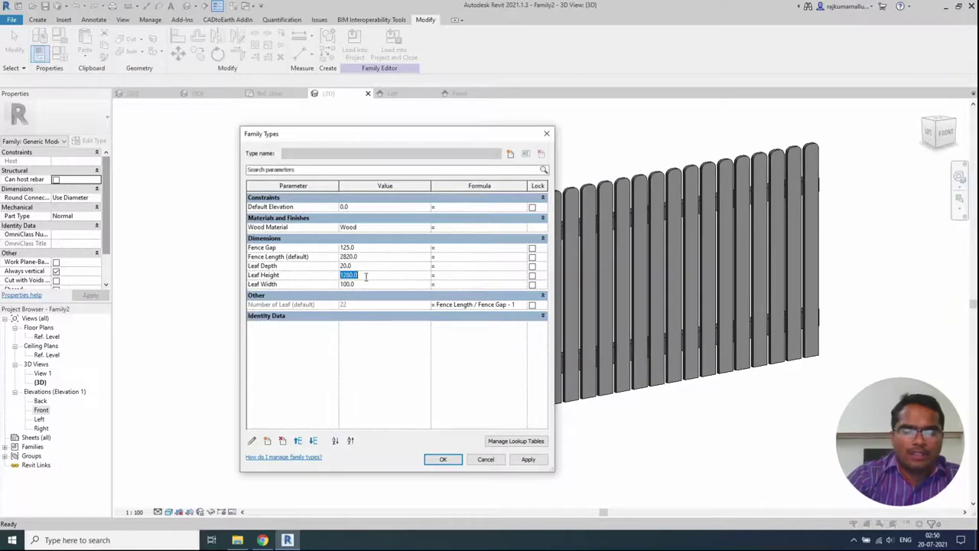
key("Tab")
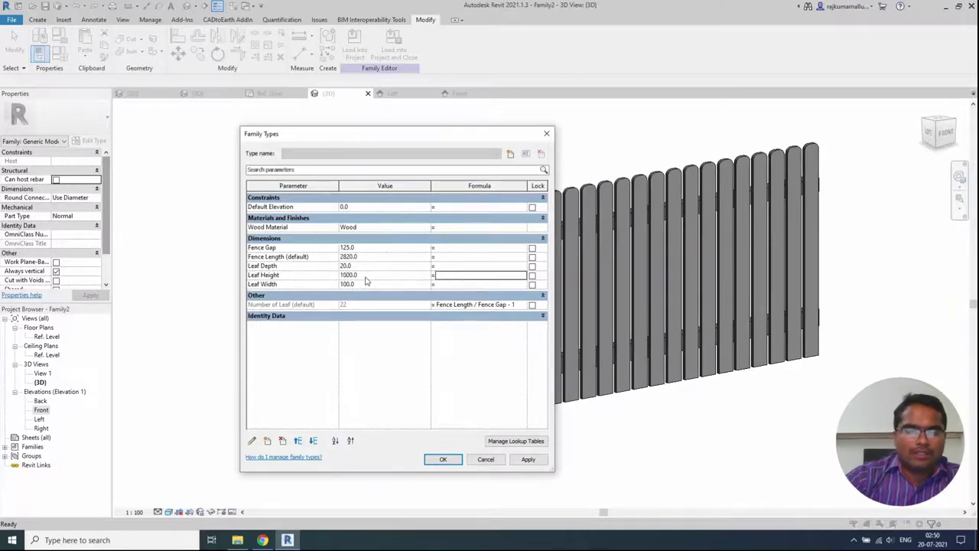
left_click(442, 460)
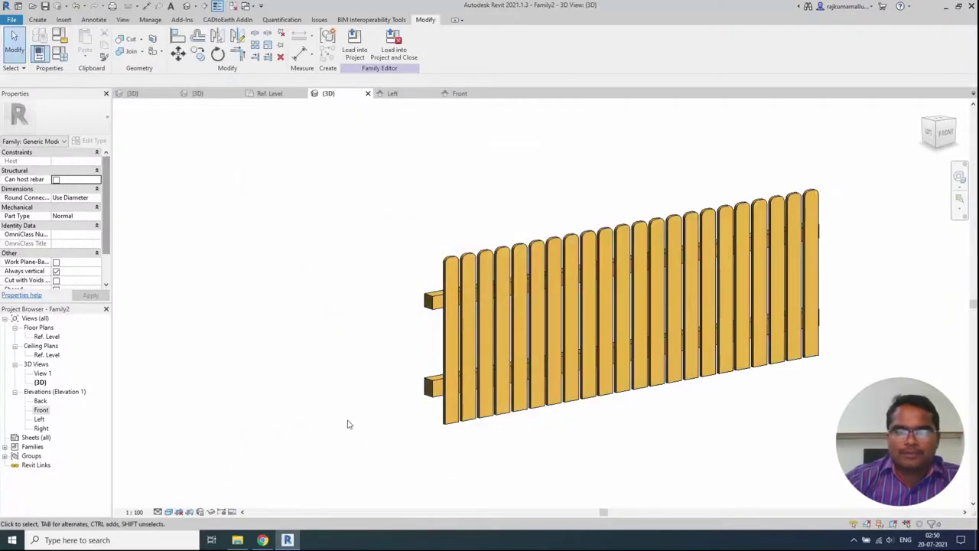
middle_click_drag(319, 389, 562, 455, "shift")
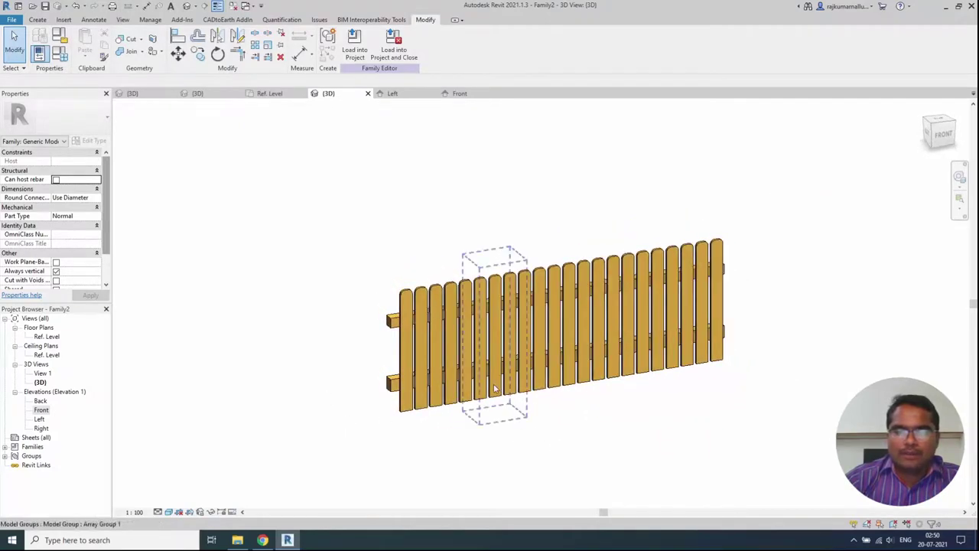
scroll(556, 412, "up", 2)
Step: Save the fence family with Ctrl+S under the file name 'Parameteric Fence'
key("ctrl+s")
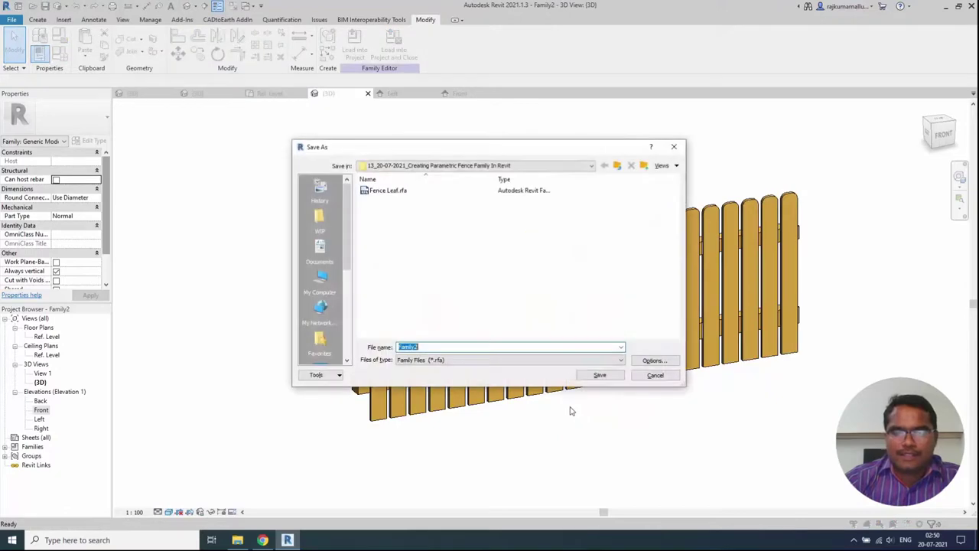
type("F")
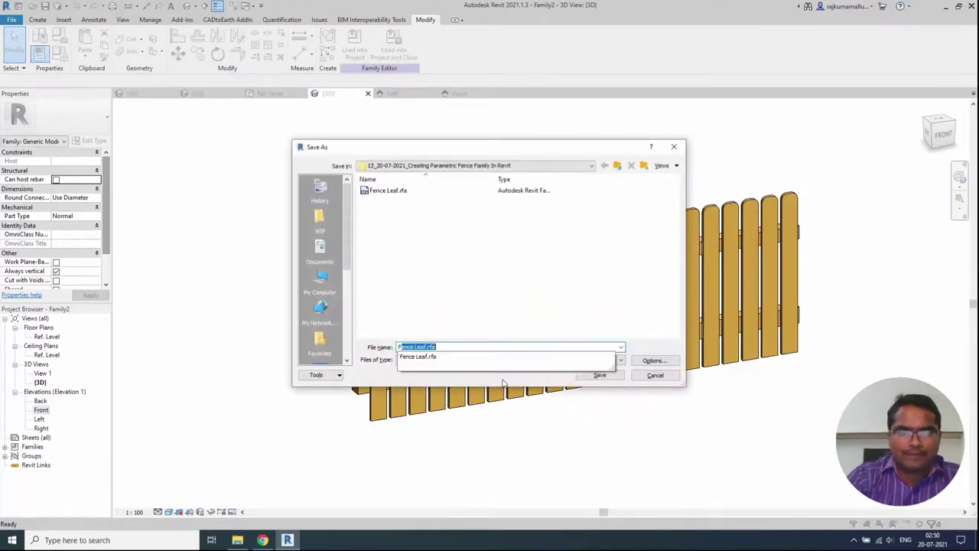
key("BackSpace")
key("BackSpace")
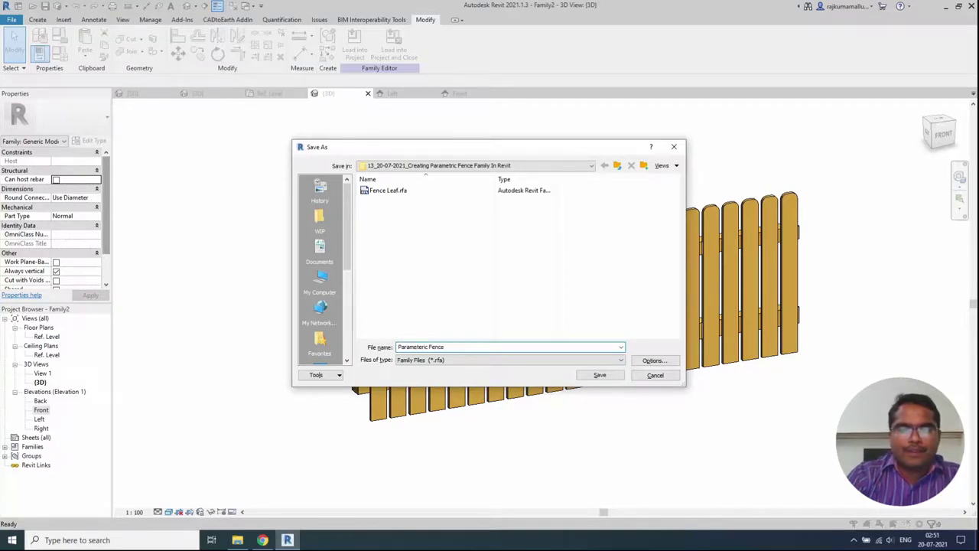
type("Parameteric Fence")
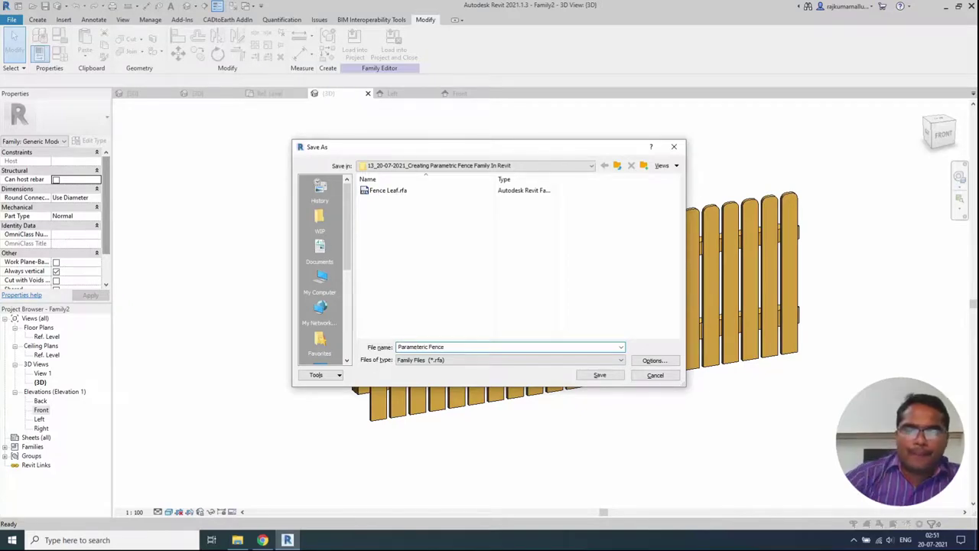
left_click(600, 375)
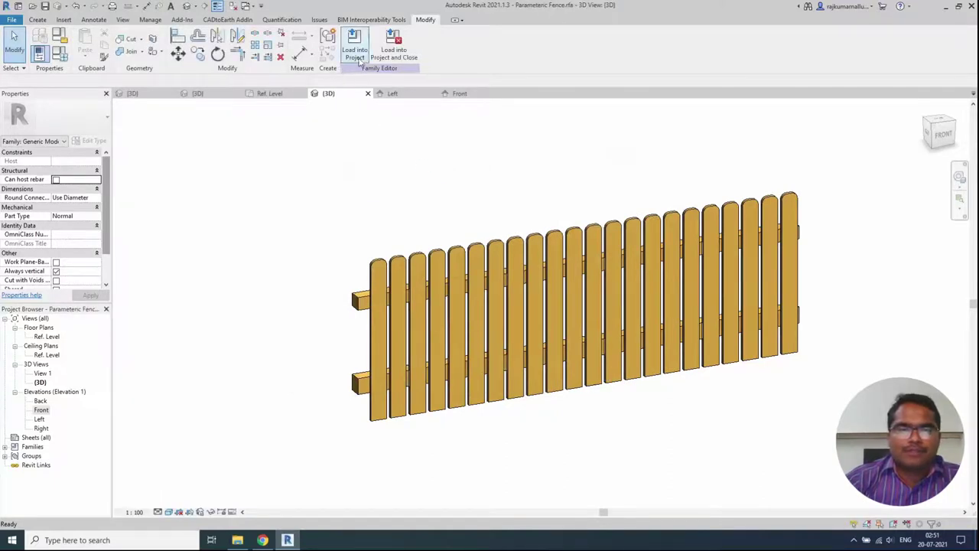
Step: Load the family into Sample Project.rvt and place two fences side by side on the terrain
left_click(365, 55)
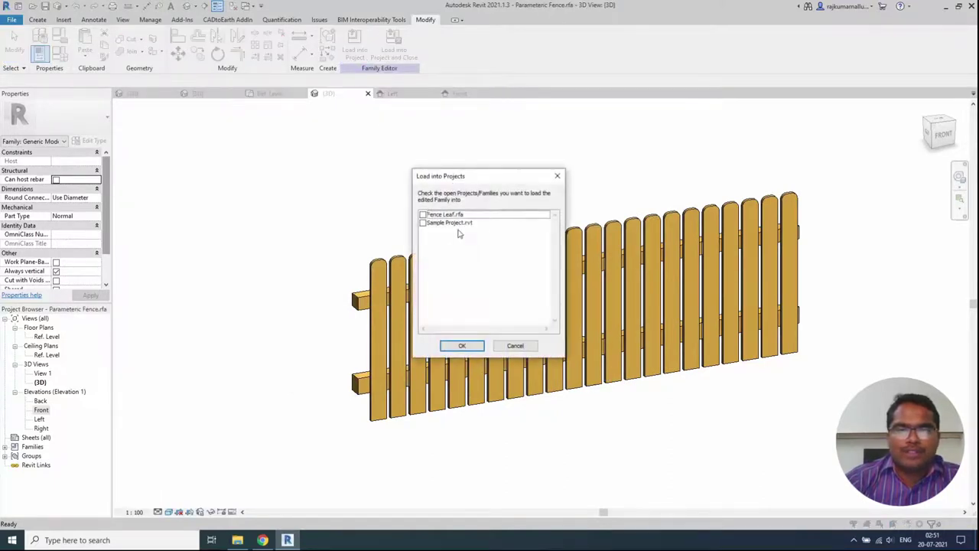
left_click(423, 222)
left_click(462, 346)
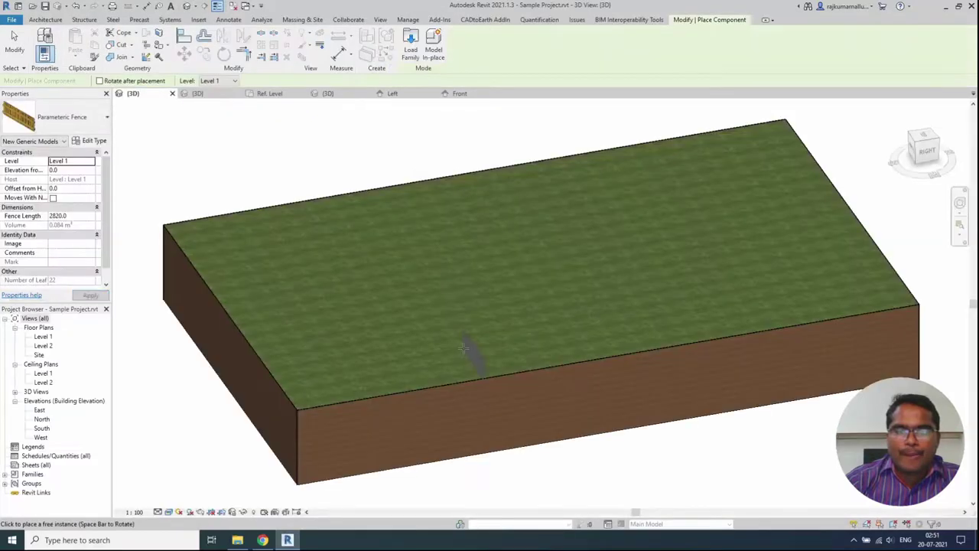
scroll(448, 289, "up", 3)
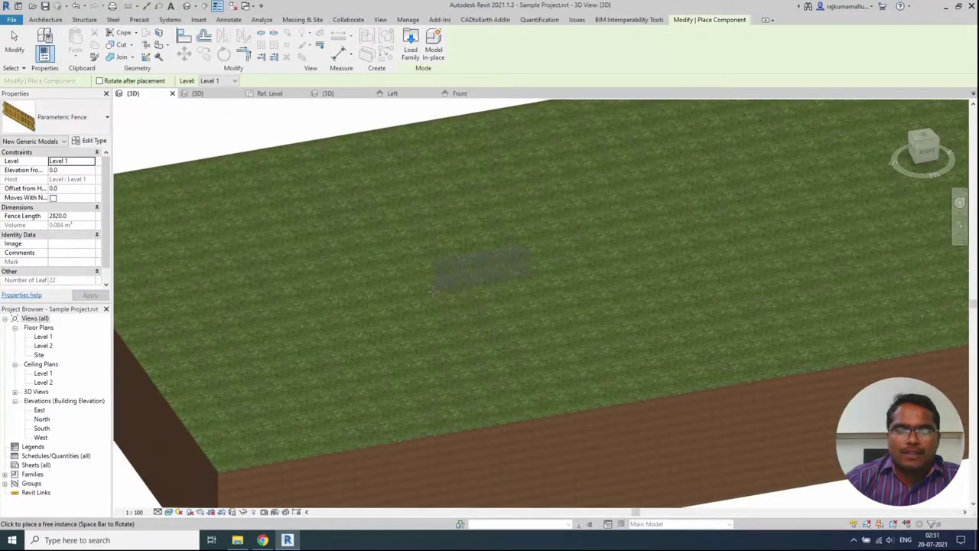
left_click(394, 297)
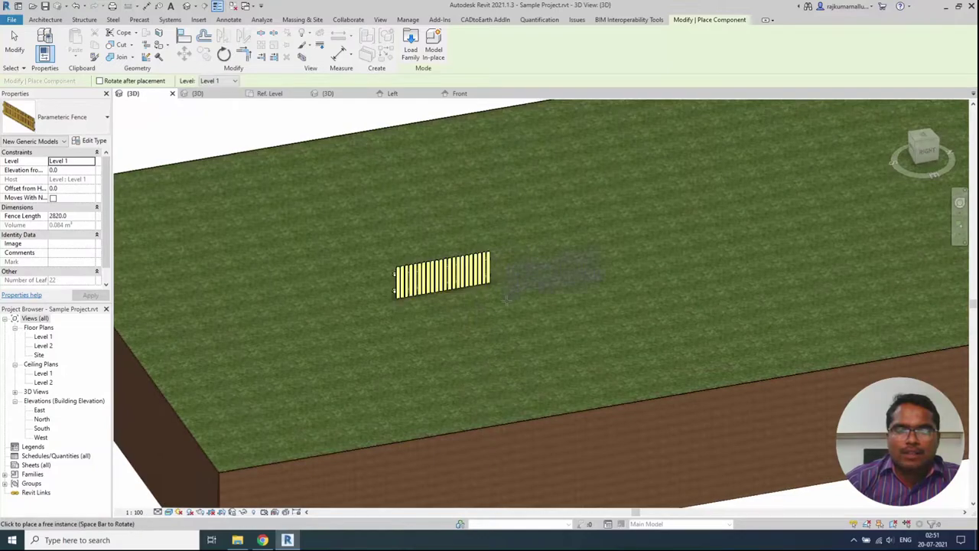
scroll(499, 289, "up", 3)
left_click(500, 269)
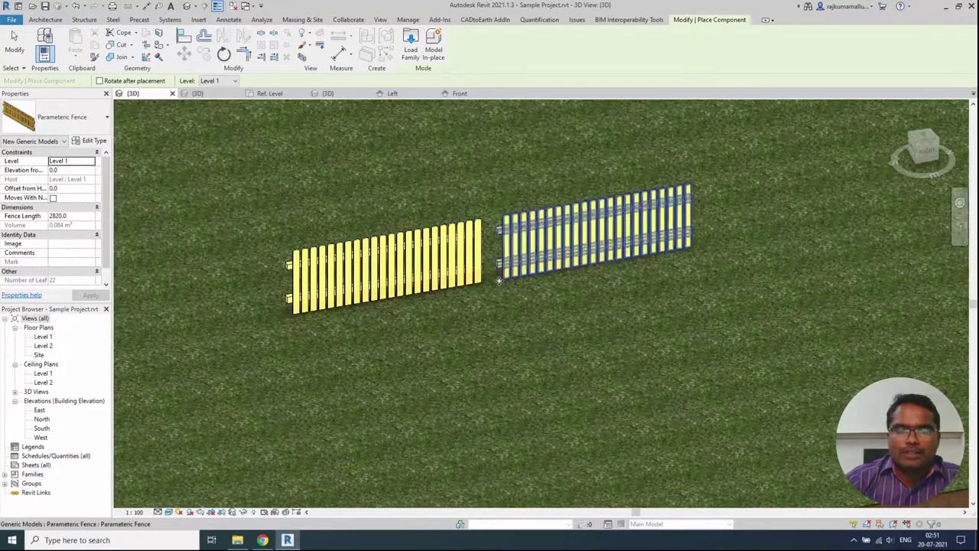
key("Escape")
key("Escape")
Step: Select the left fence and orbit the view so the fences recede diagonally
left_click(409, 289)
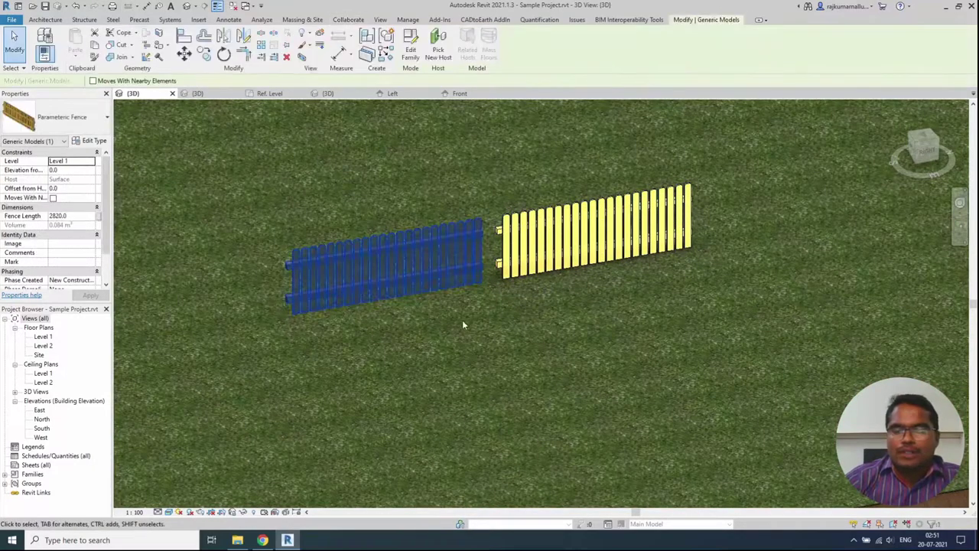
scroll(462, 320, "down", 2)
middle_click_drag(403, 292, 406, 297, "shift")
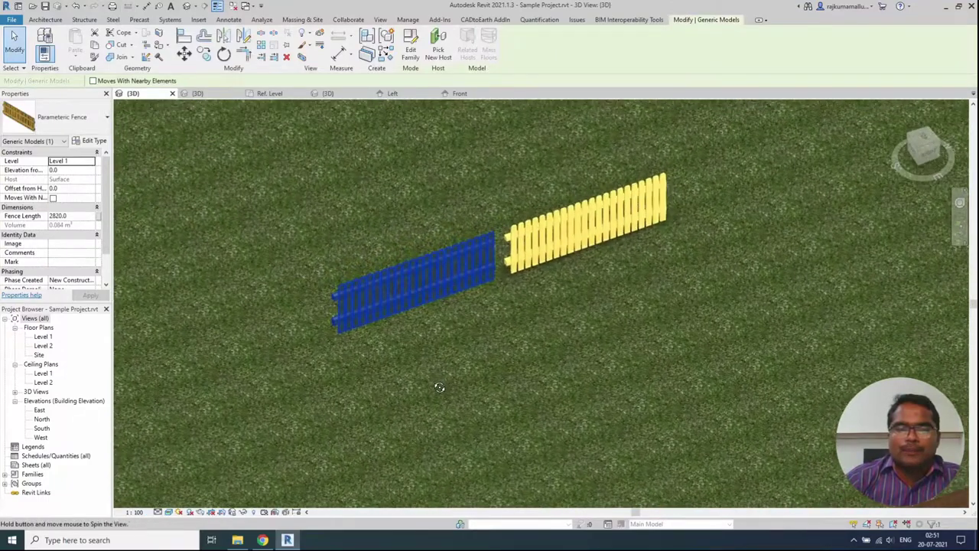
scroll(406, 297, "up", 2)
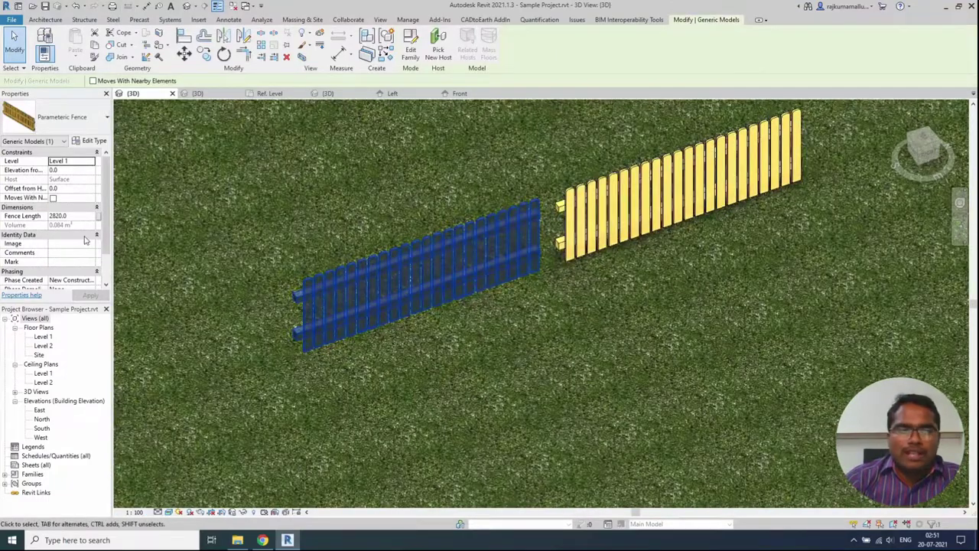
left_click_drag(102, 231, 108, 259)
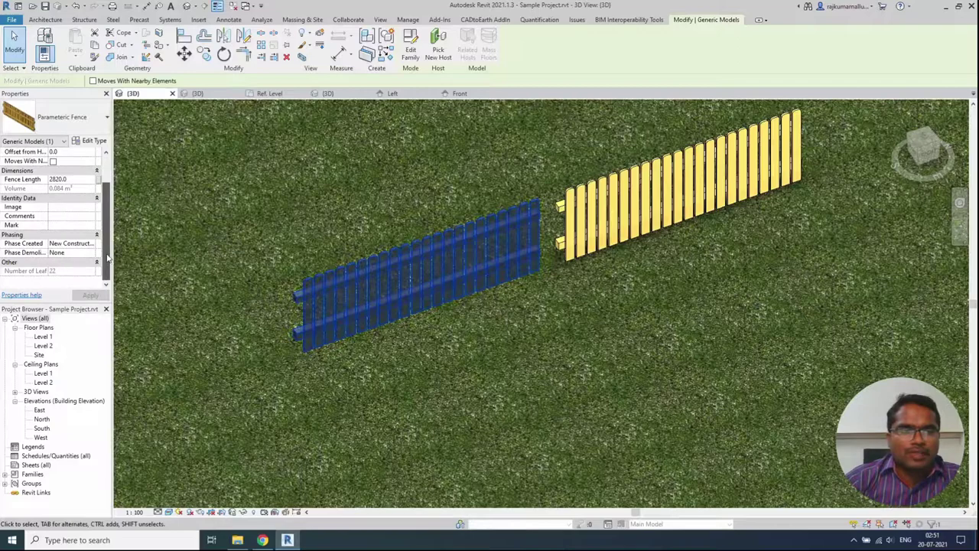
Step: Change the selected fence's Fence Length to 3000, then to 10000
left_click(75, 180)
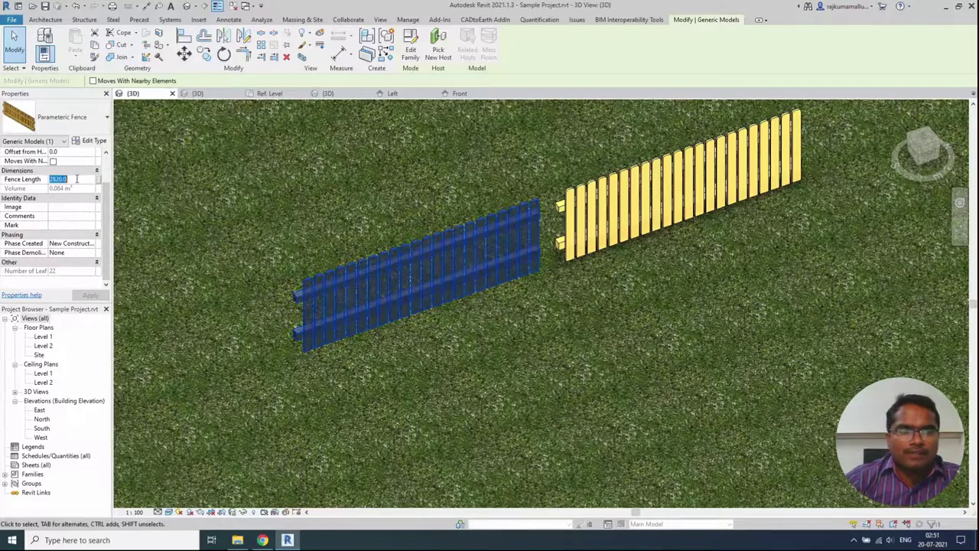
type("3000")
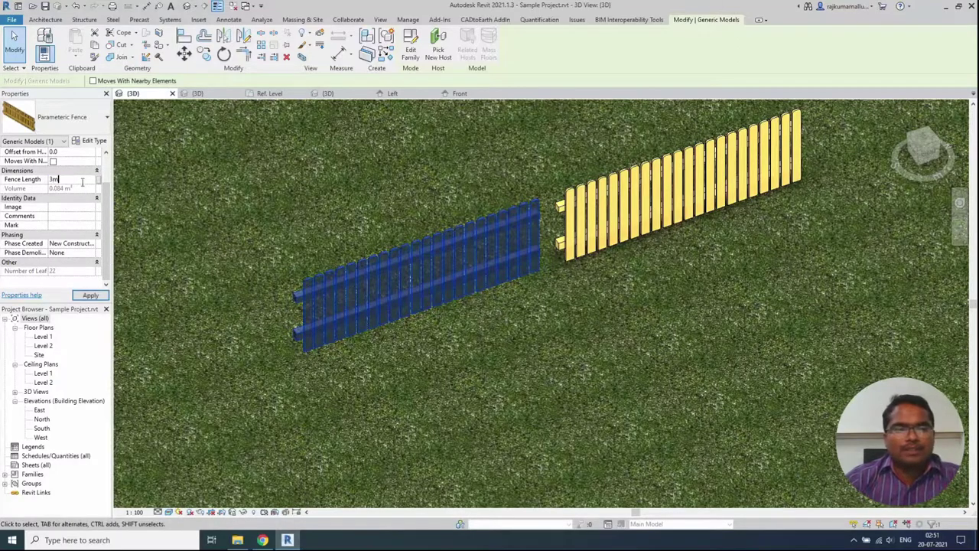
key("Return")
scroll(466, 317, "down", 2)
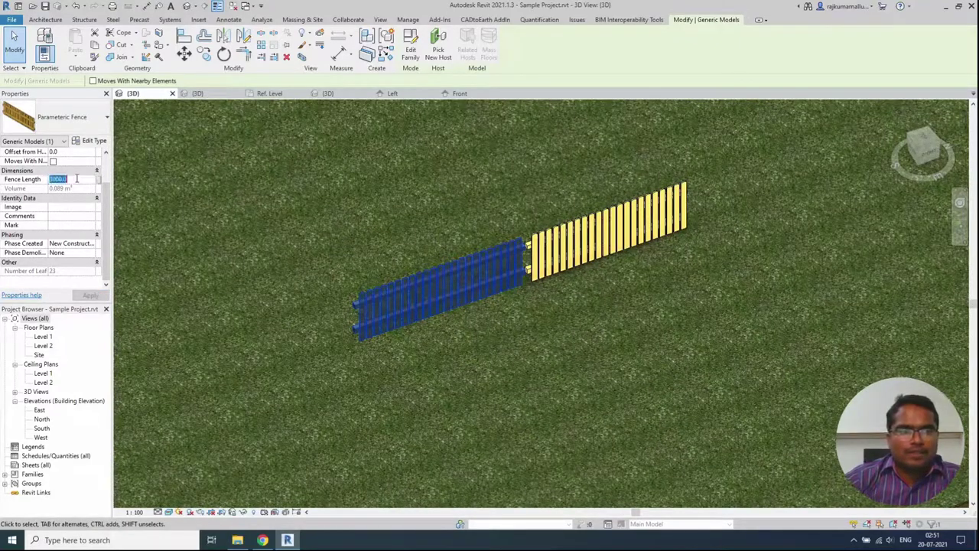
type("1")
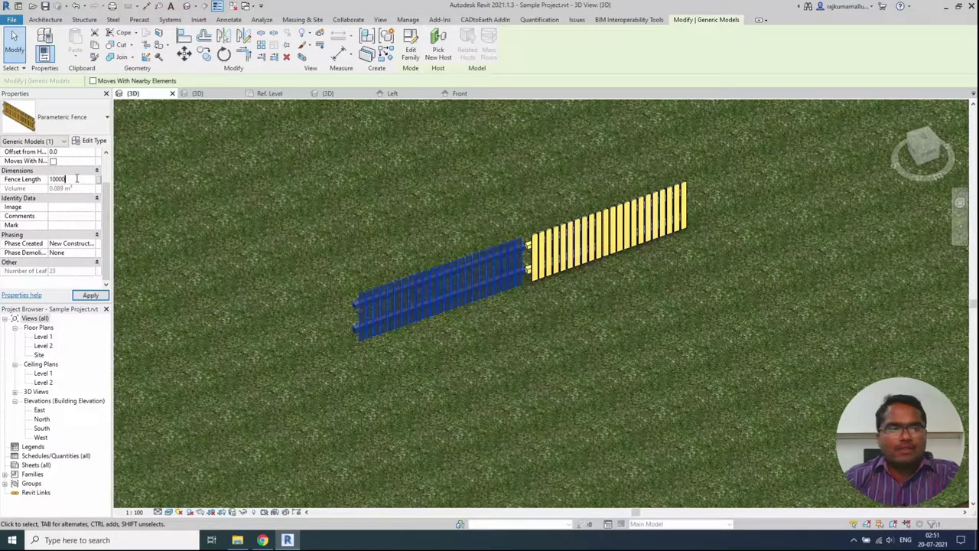
key("Return")
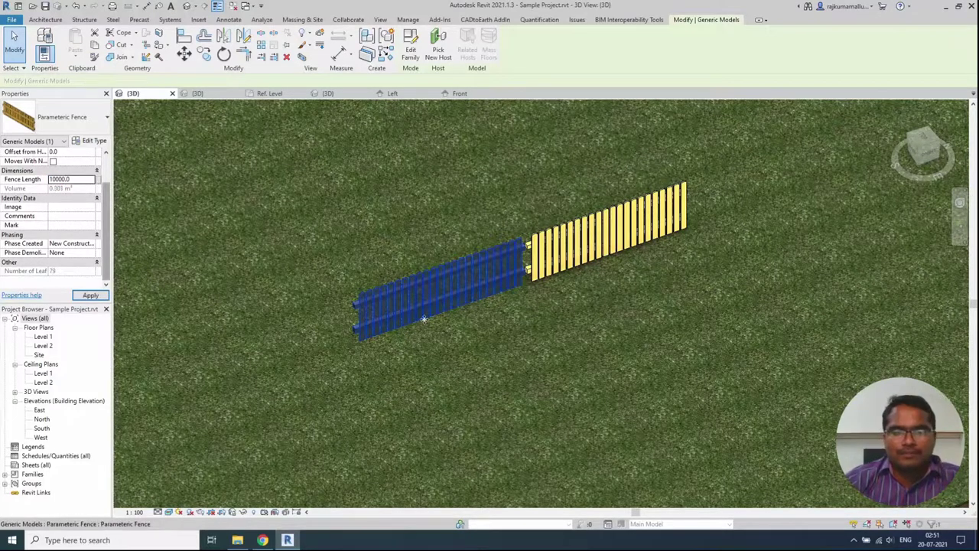
Step: Drag the long fence away from the short one and pan to frame both
scroll(455, 322, "down", 2)
left_click_drag(428, 288, 372, 205)
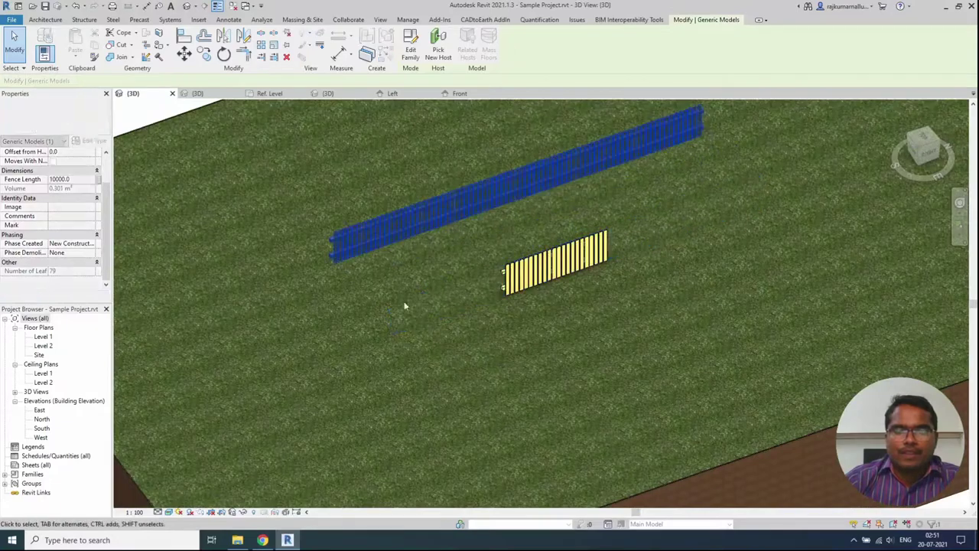
middle_click_drag(436, 316, 429, 290)
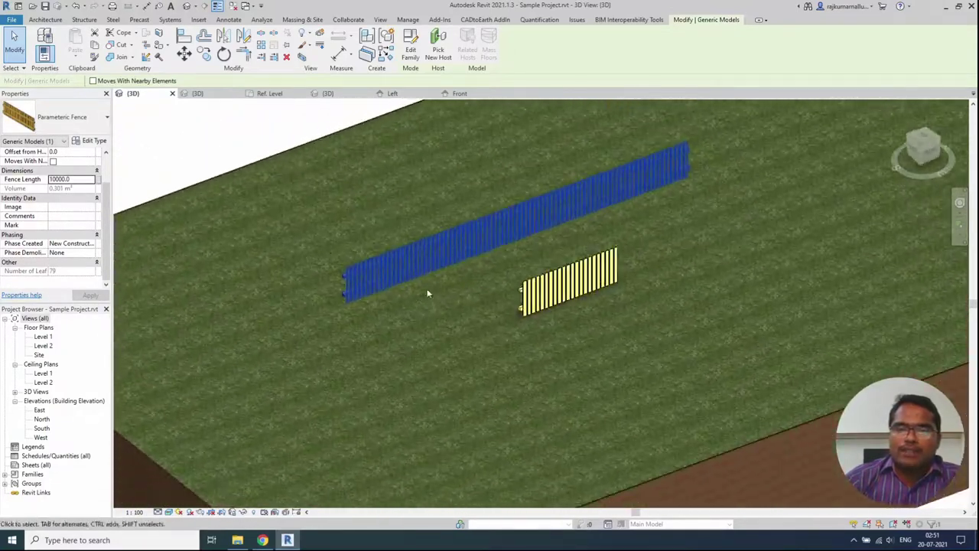
Step: Orbit to a near top-down diagonal view and select the long fence
left_click(542, 293)
scroll(542, 294, "up", 3)
scroll(466, 337, "down", 2)
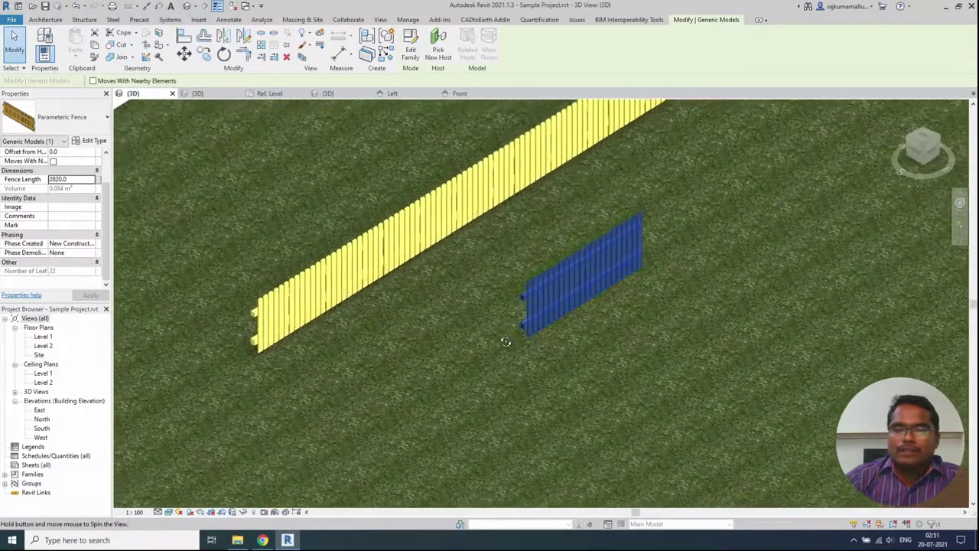
middle_click_drag(466, 337, 520, 359, "shift")
scroll(525, 364, "up", 2)
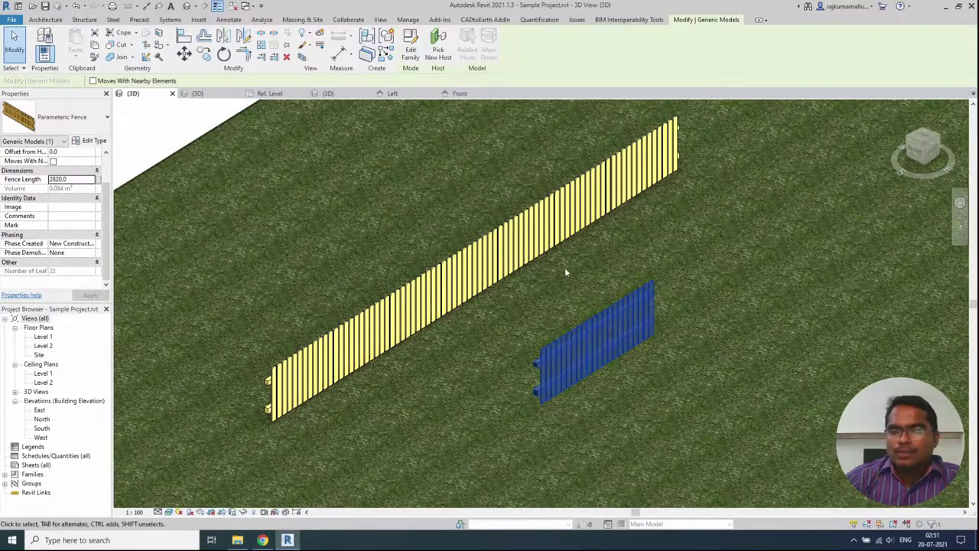
scroll(454, 323, "down", 1)
middle_click_drag(455, 323, 627, 293, "shift")
middle_click_drag(497, 353, 406, 334, "shift")
scroll(391, 296, "up", 2)
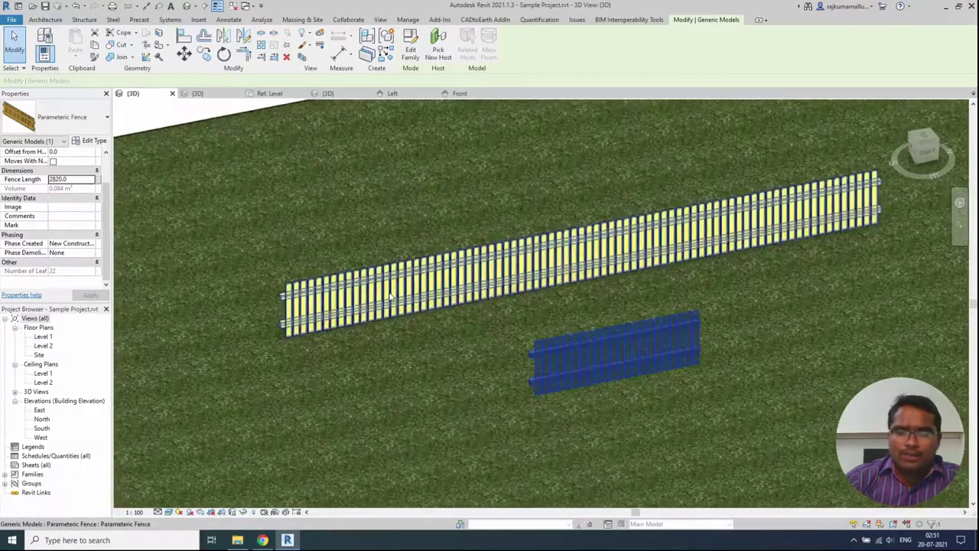
left_click(390, 295)
middle_click_drag(378, 353, 407, 354, "shift")
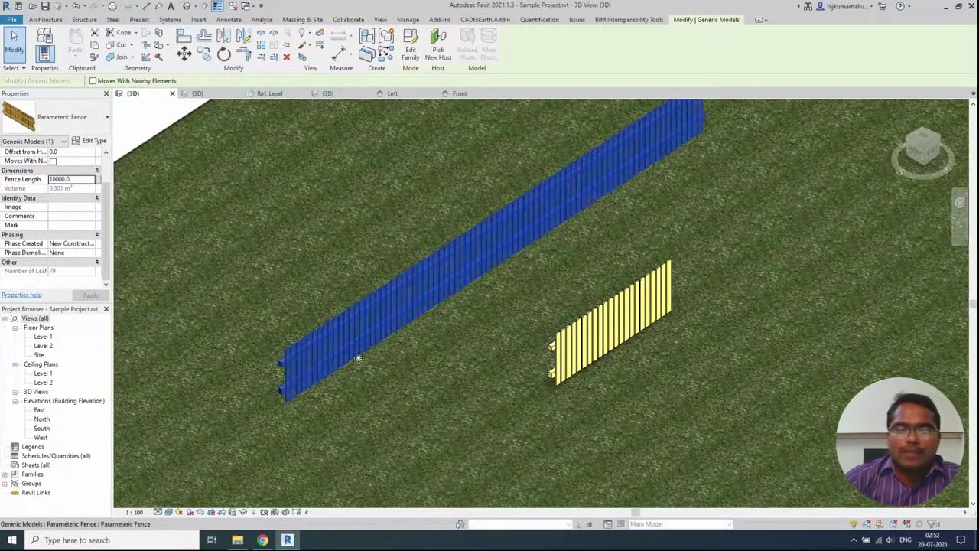
Step: Set the long fence's Fence Length to 1000, apply it, and deselect the fence
double_click(70, 179)
type("1000")
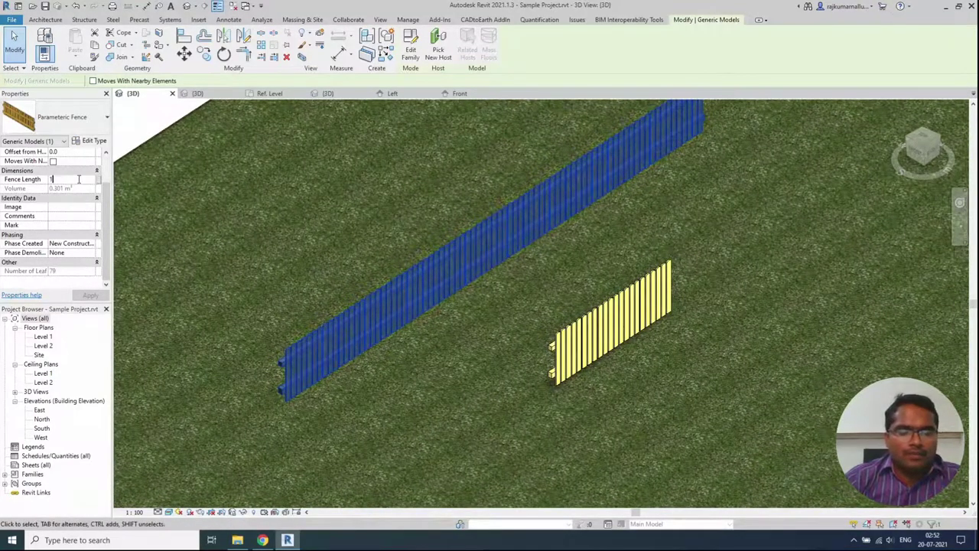
left_click(91, 294)
mouse_move(459, 367)
middle_mouse_down("shift")
mouse_move(360, 396)
mouse_move(354, 375)
mouse_move(460, 404)
mouse_move(456, 373)
middle_mouse_up("shift")
left_click(462, 401)
scroll(456, 374, "up", 2)
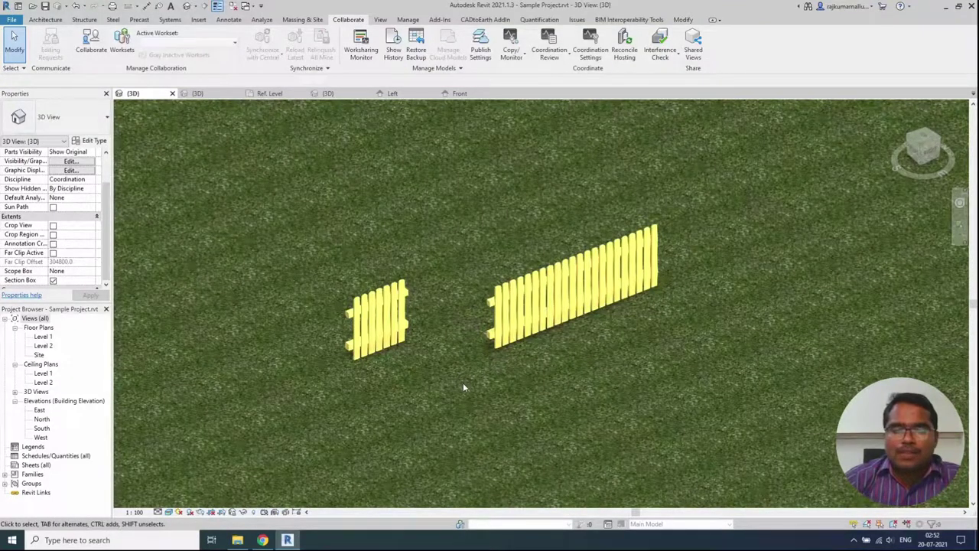
scroll(464, 384, "up", 2)
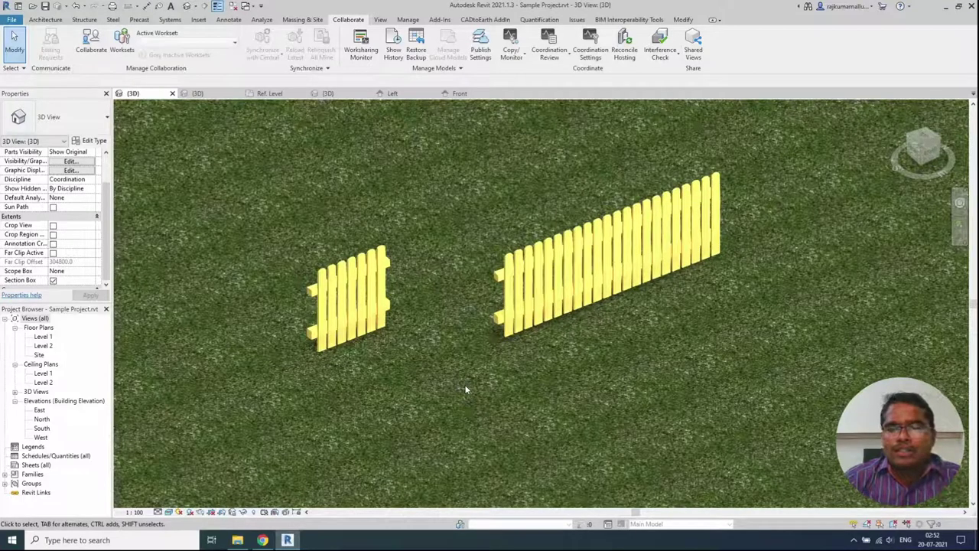